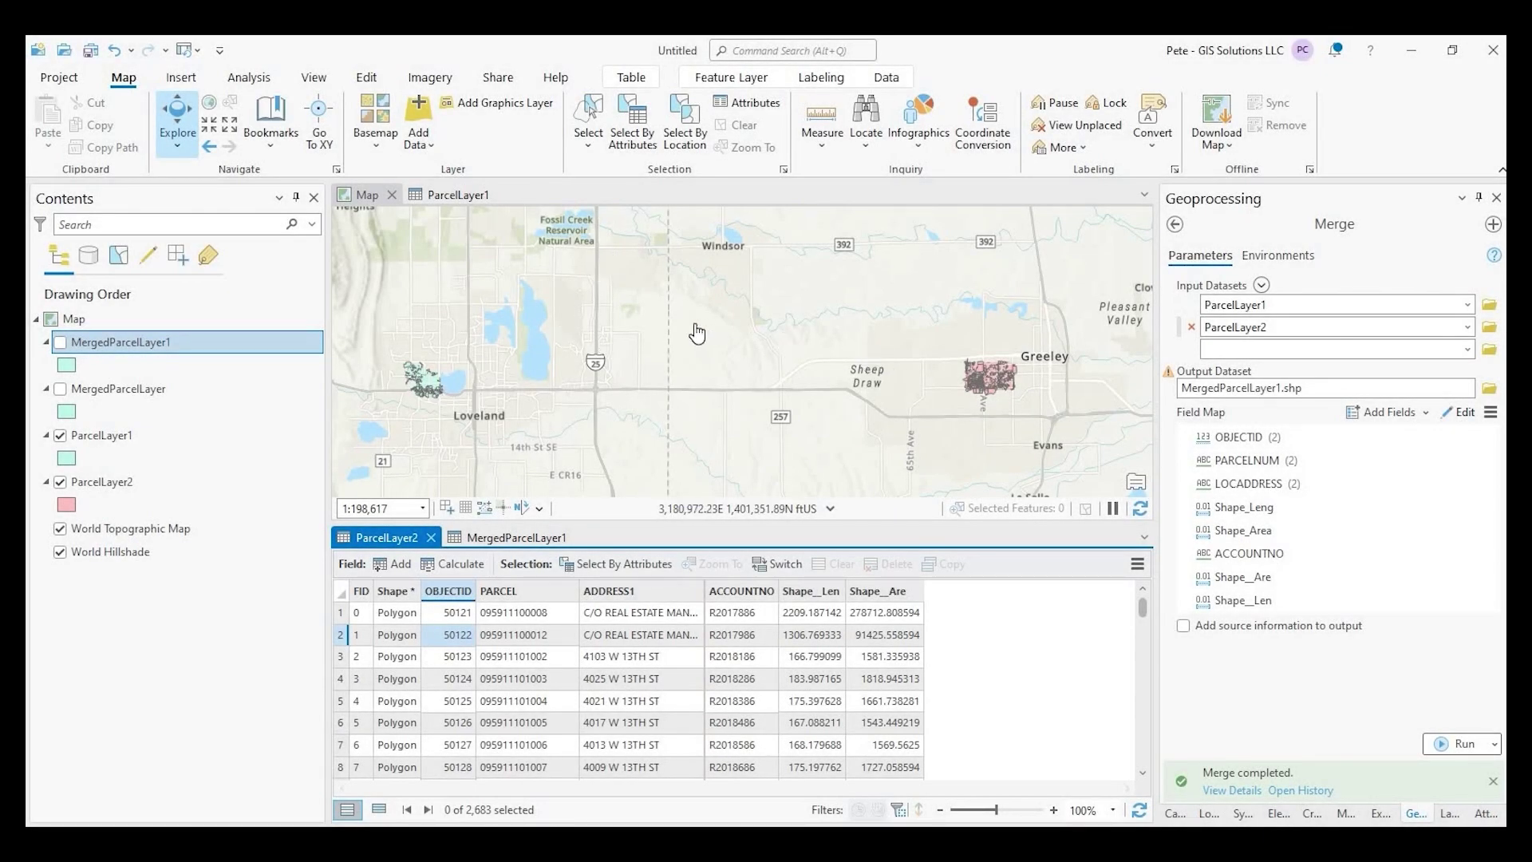
Show the ParcelLayer1 attribute table in place of the Loveland map.
left_click(453, 195)
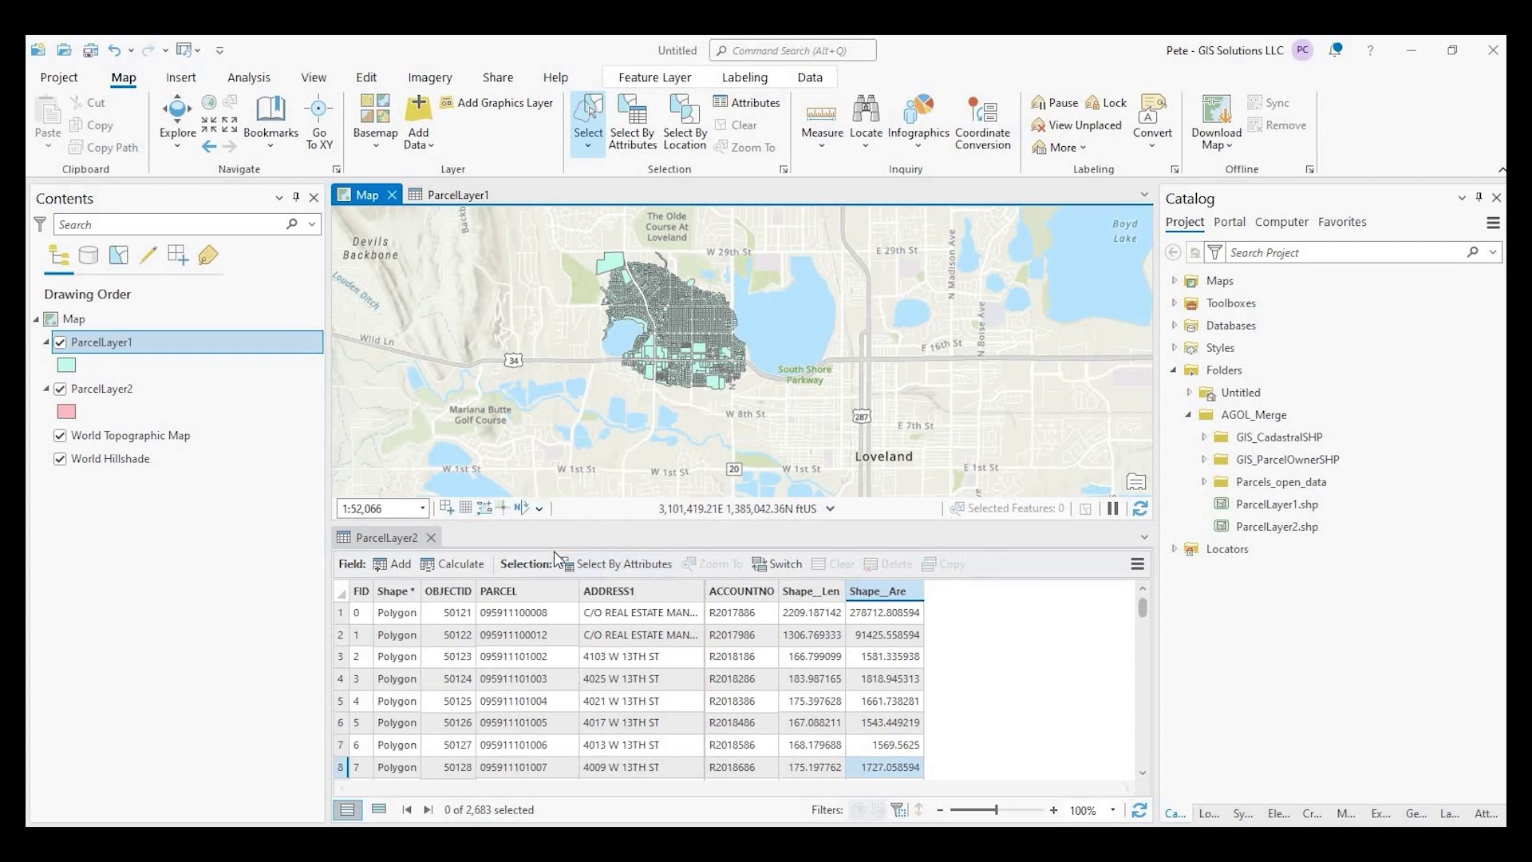
Open ParcelLayer1's 1,762-record attribute table and inspect ParcelLayer2's PARCEL column.
left_click(450, 203)
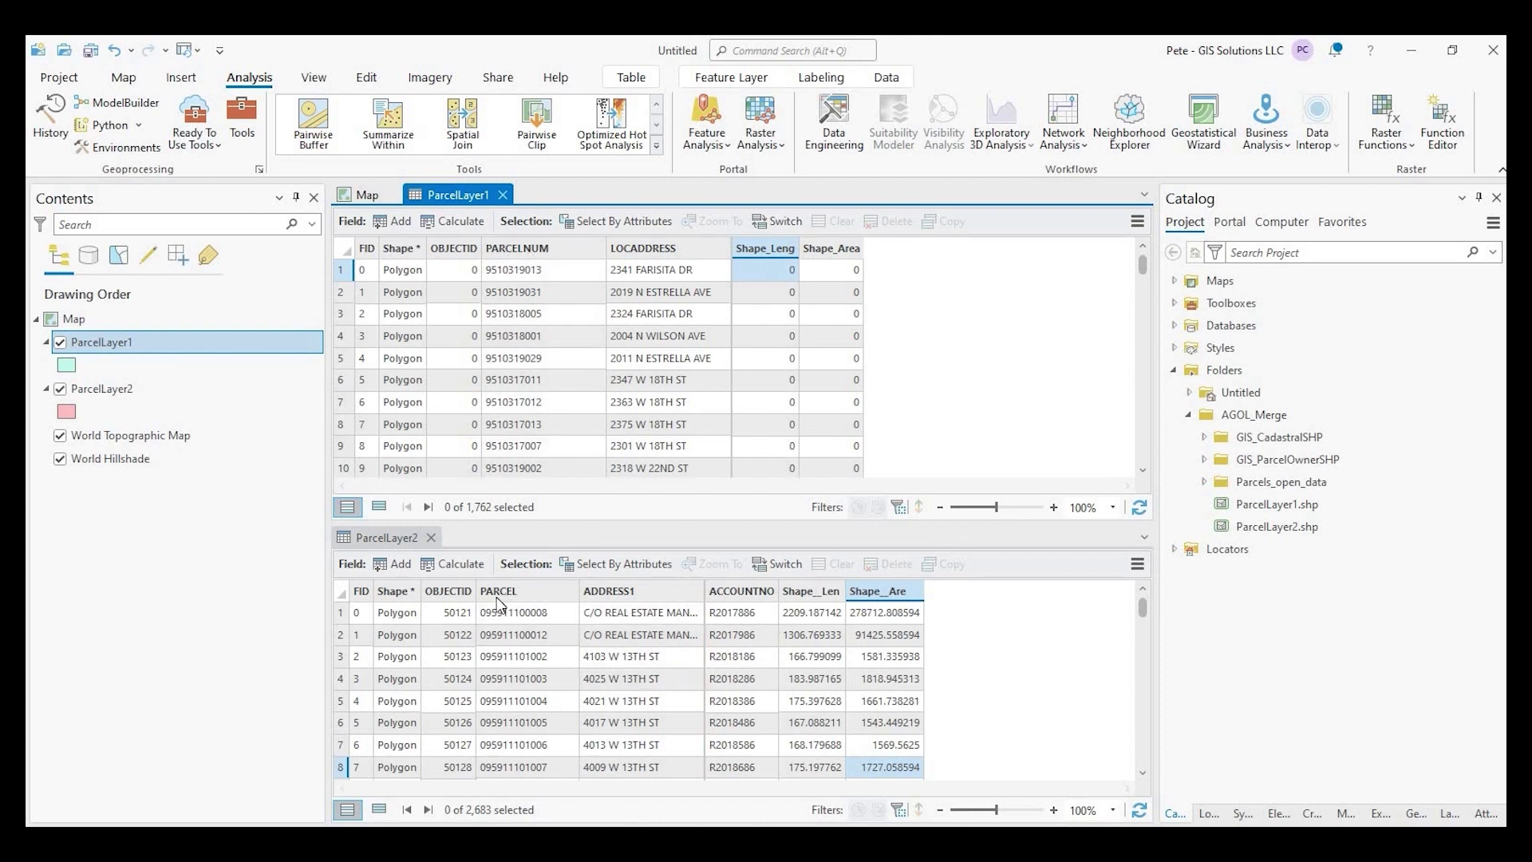
mouse_move(525, 604)
Zoom the map to both parcel clusters, then search geoprocessing tools for 'merge'.
left_click(369, 197)
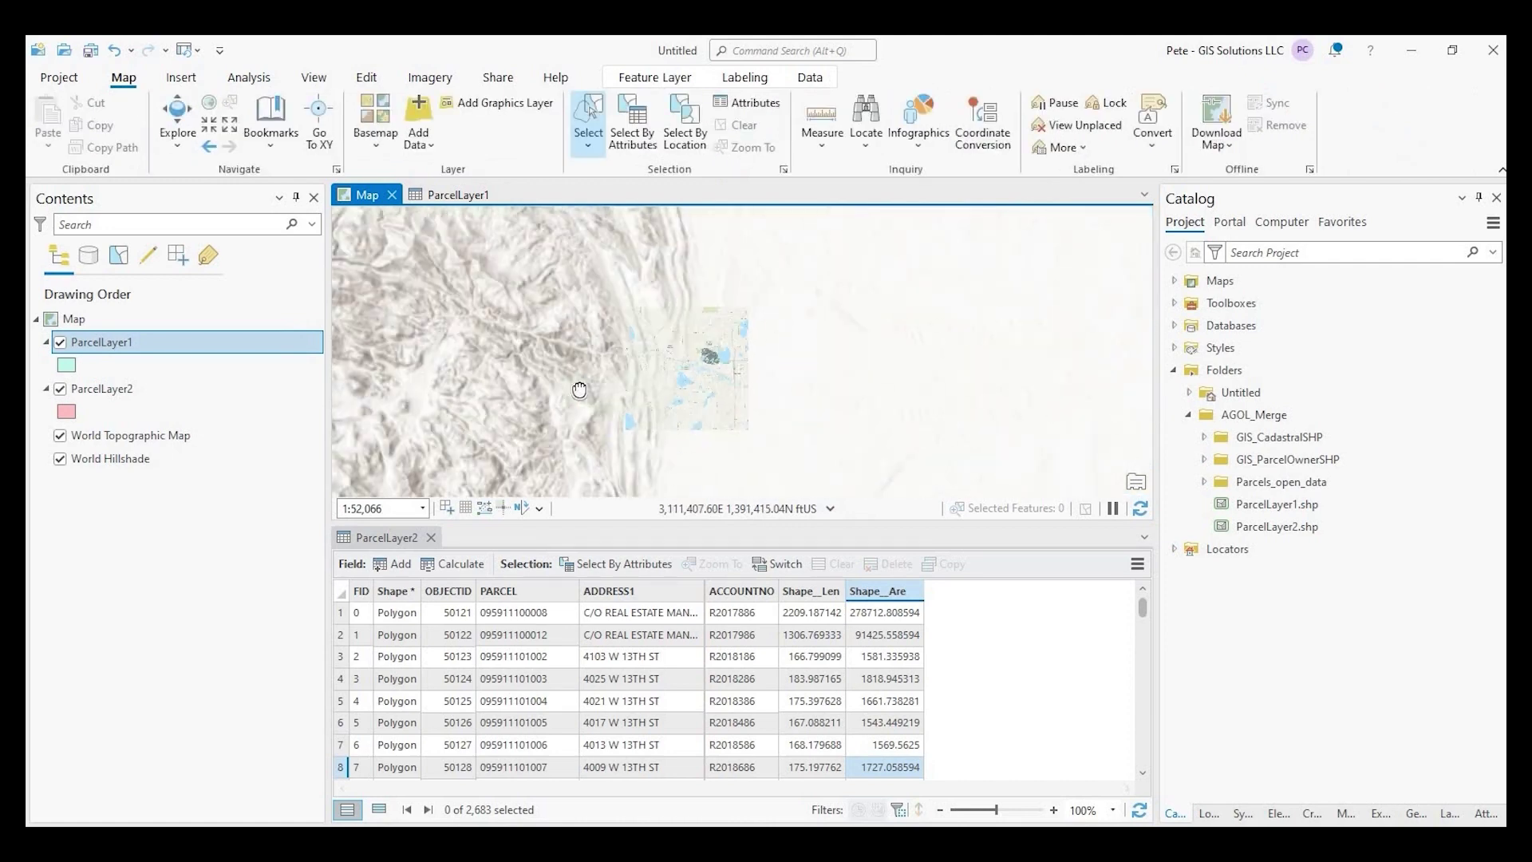
scroll(479, 399, "down", 3)
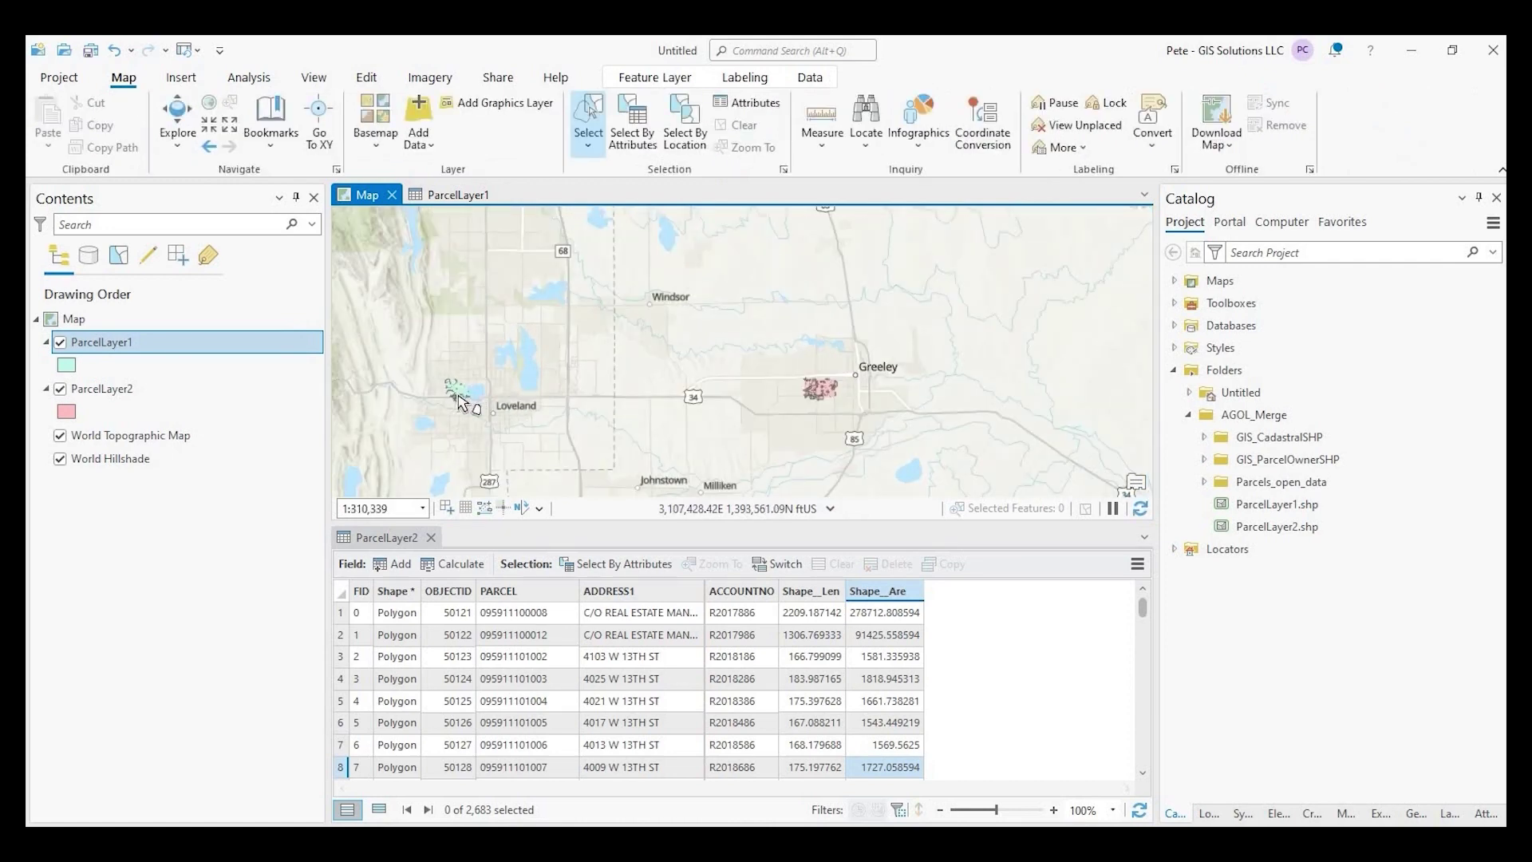
scroll(467, 396, "up", 2)
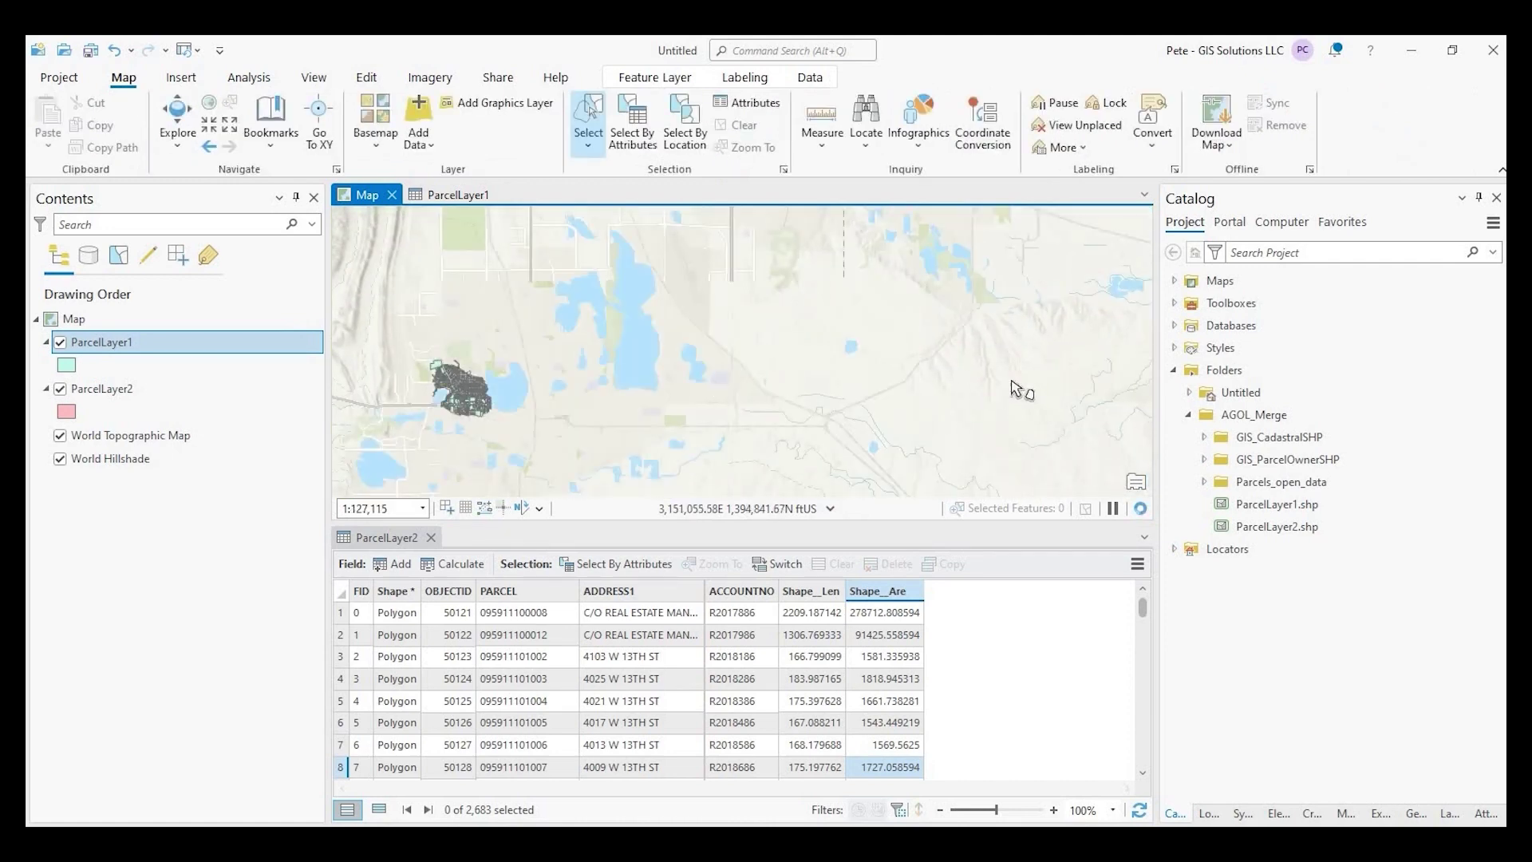
key("Right")
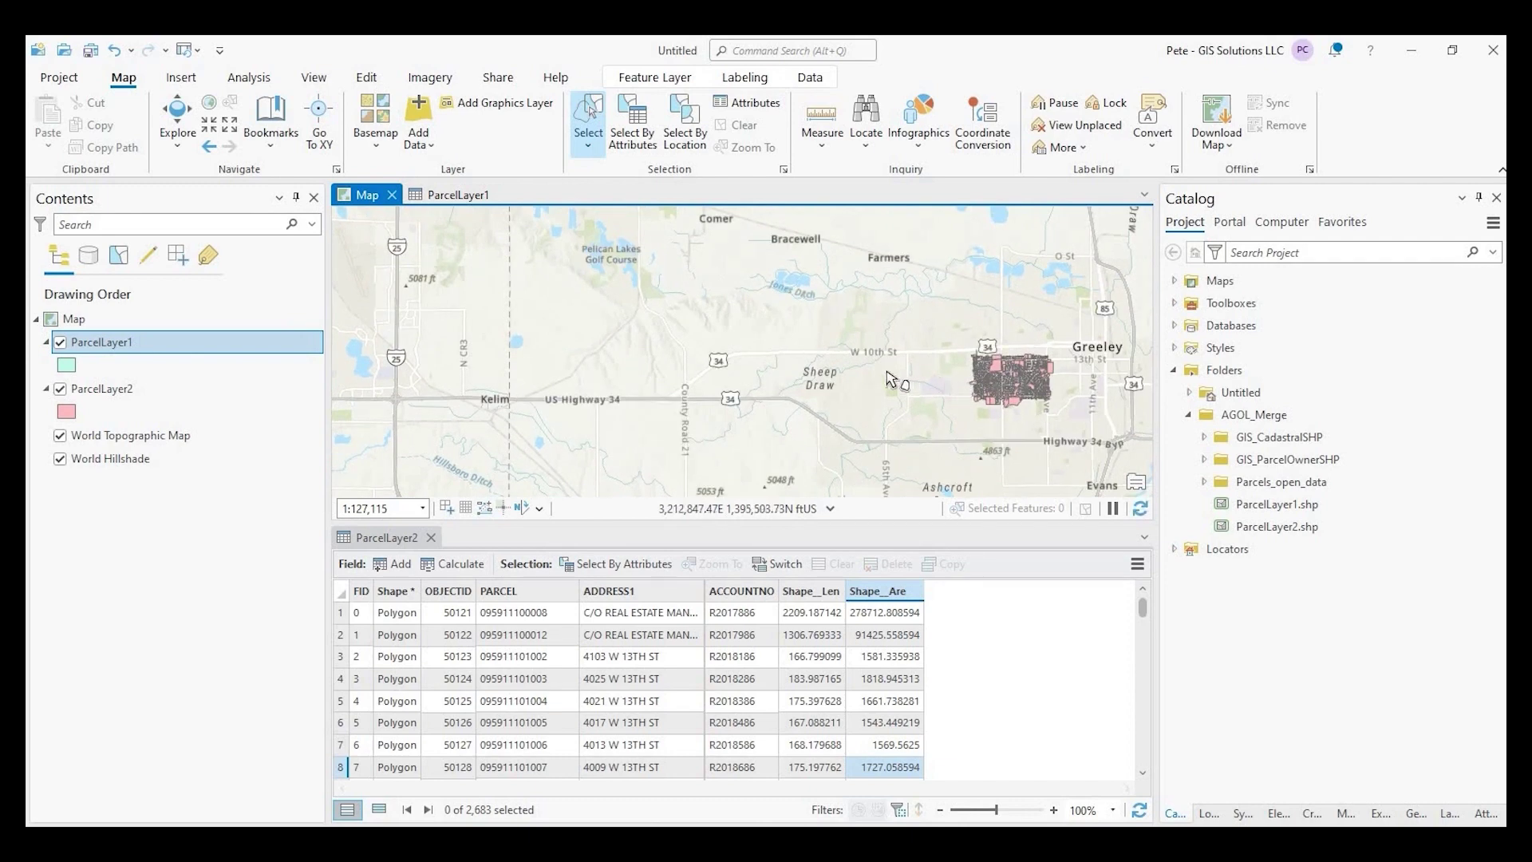
scroll(887, 378, "down", 1)
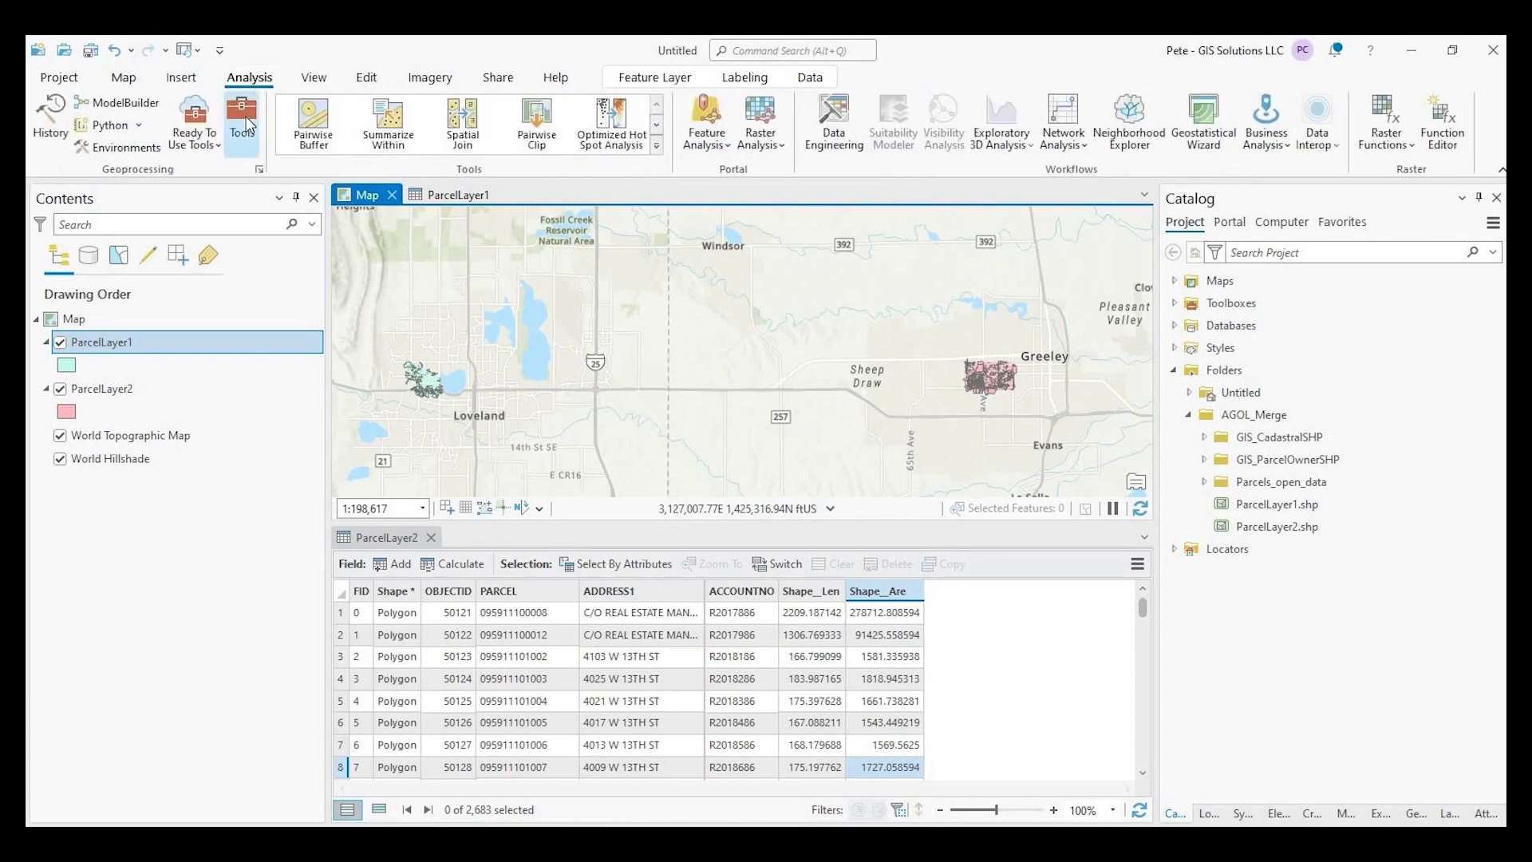
left_click(242, 119)
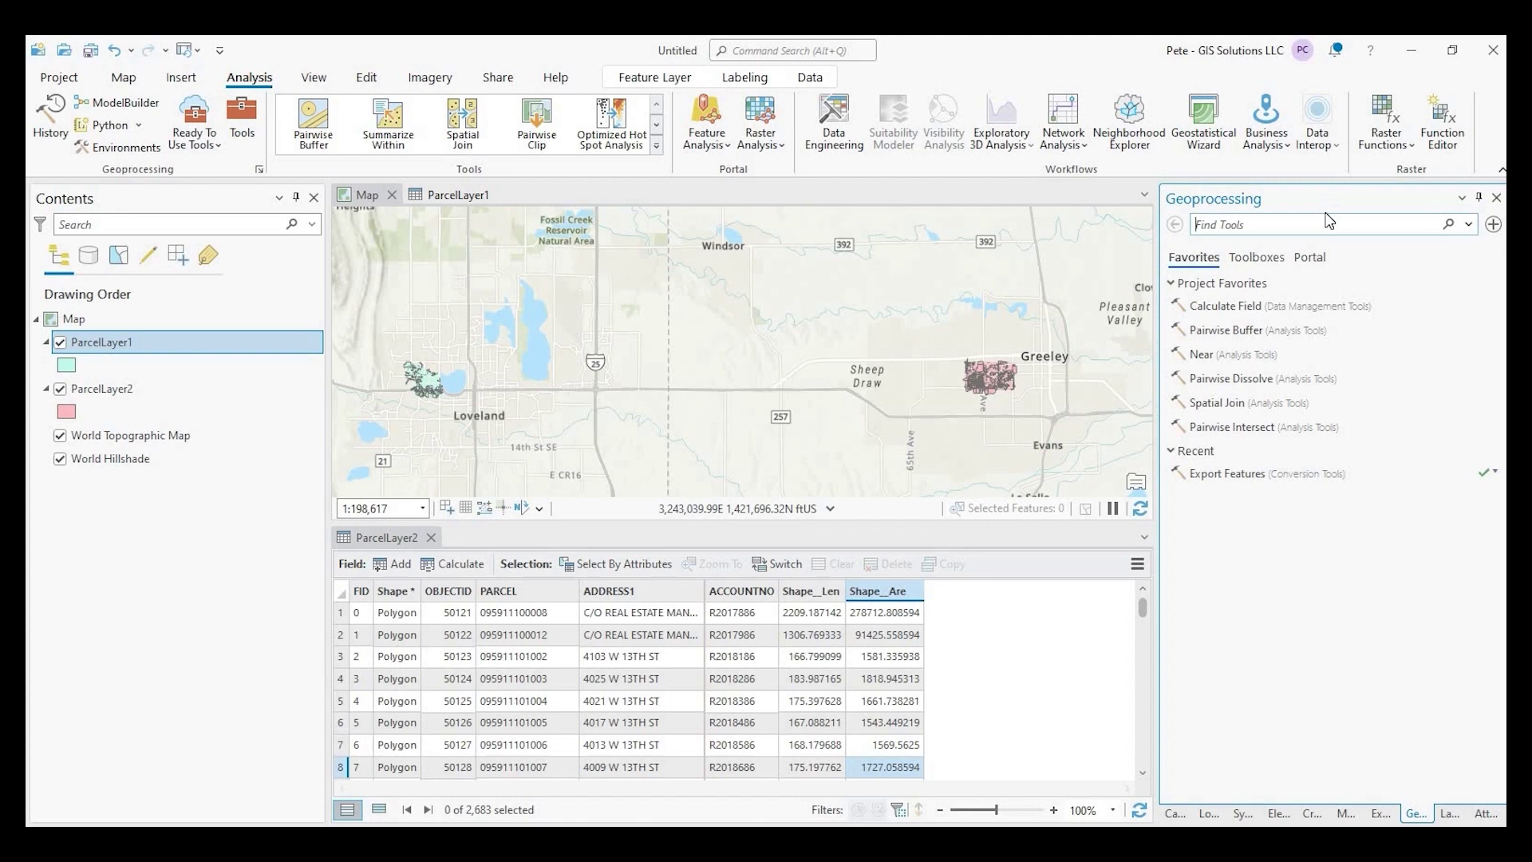
type("merge")
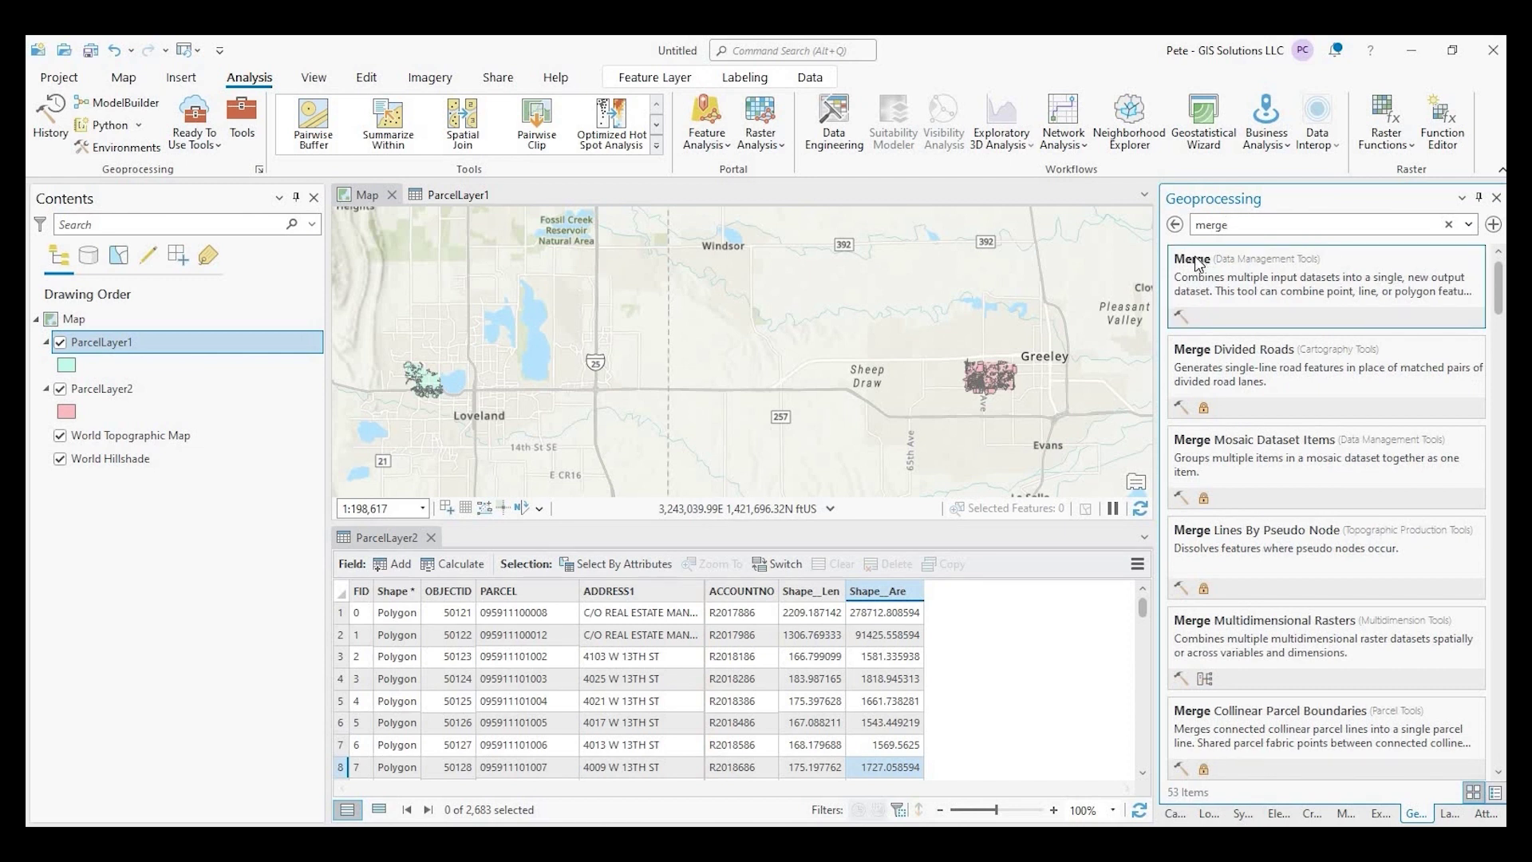
Open the Merge tool with ParcelLayer1 and ParcelLayer2 as input datasets.
left_click(1197, 263)
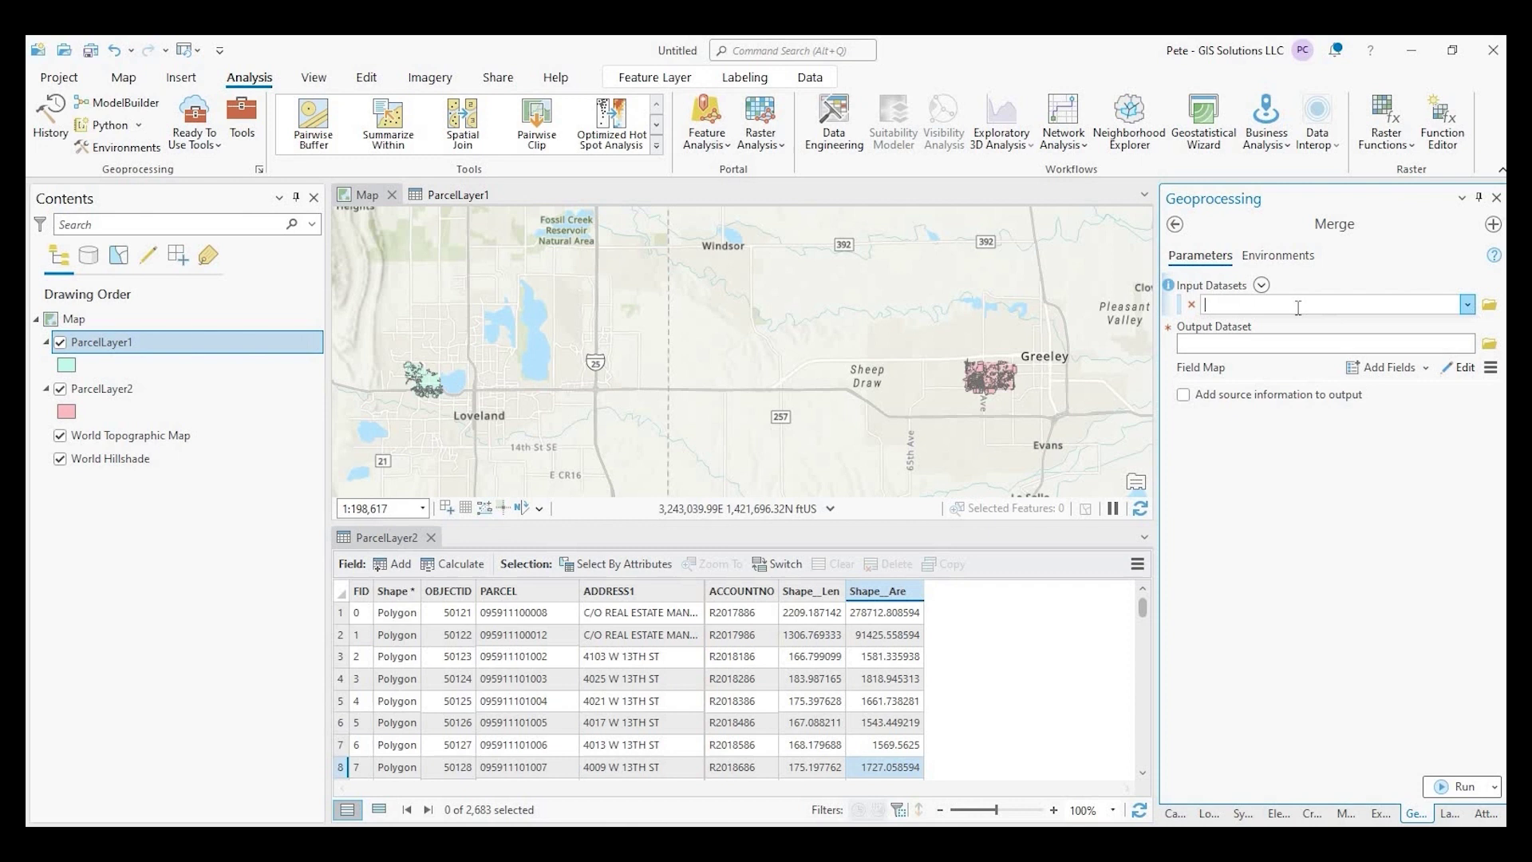
left_click(1469, 305)
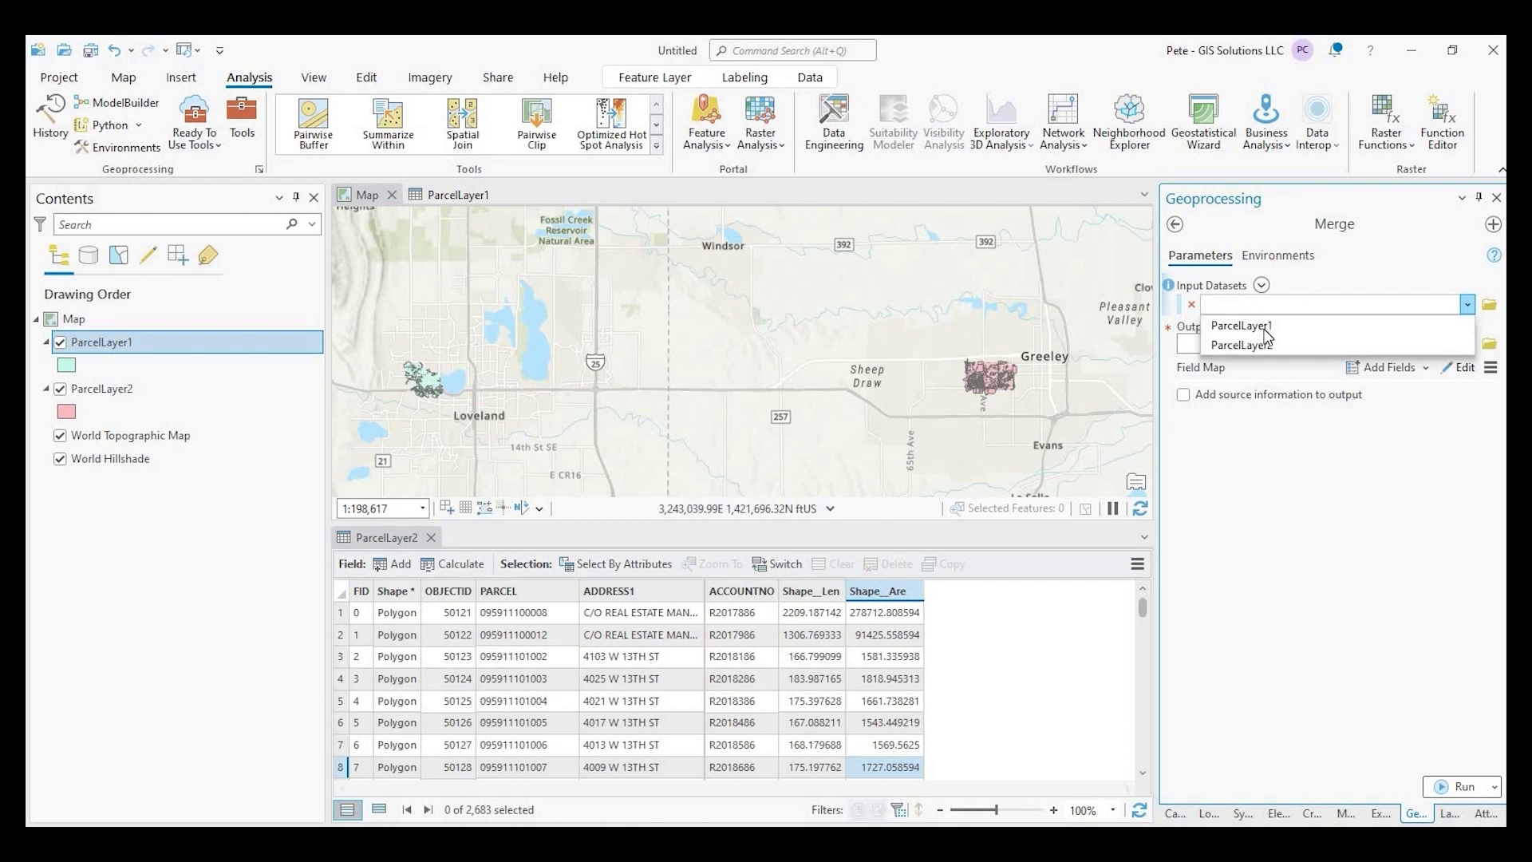
left_click(1465, 329)
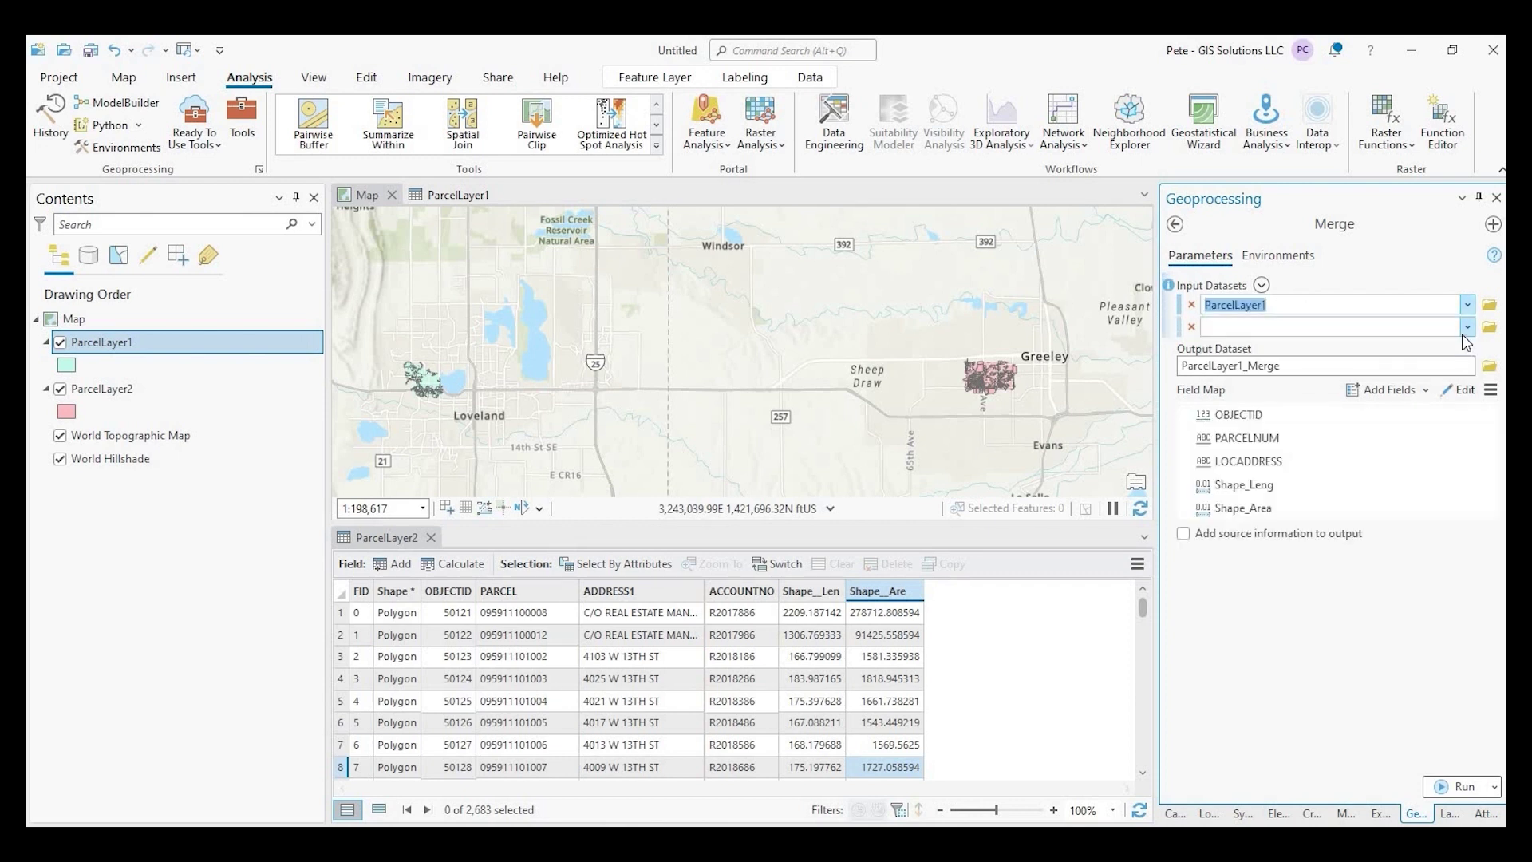
left_click(1329, 327)
left_click(1327, 365)
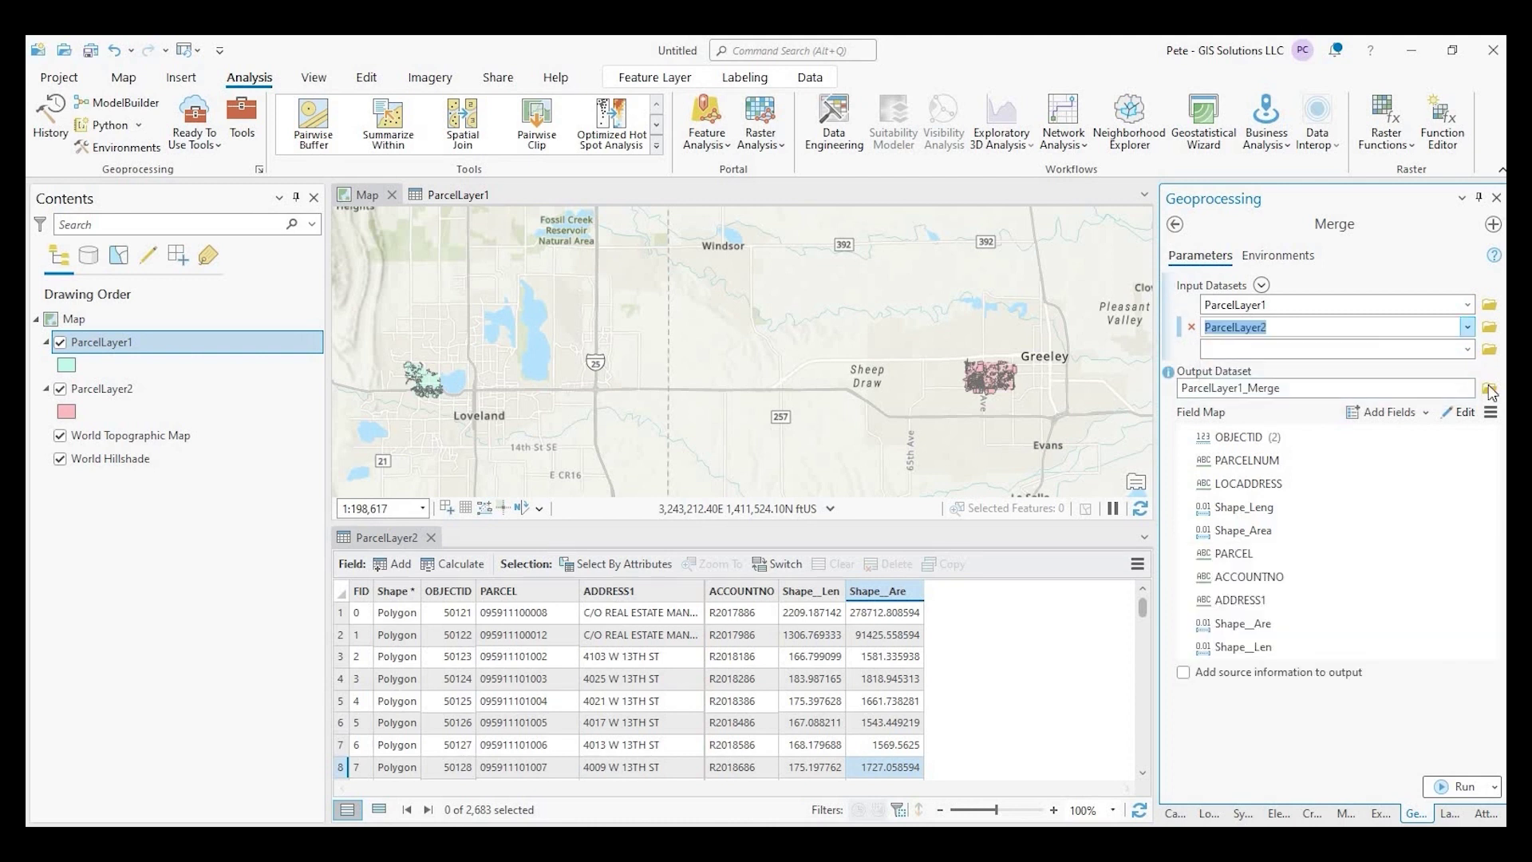
Set the Merge output to MergedParcelLayer.shp in the AGOL_Merge folder.
left_click(1489, 389)
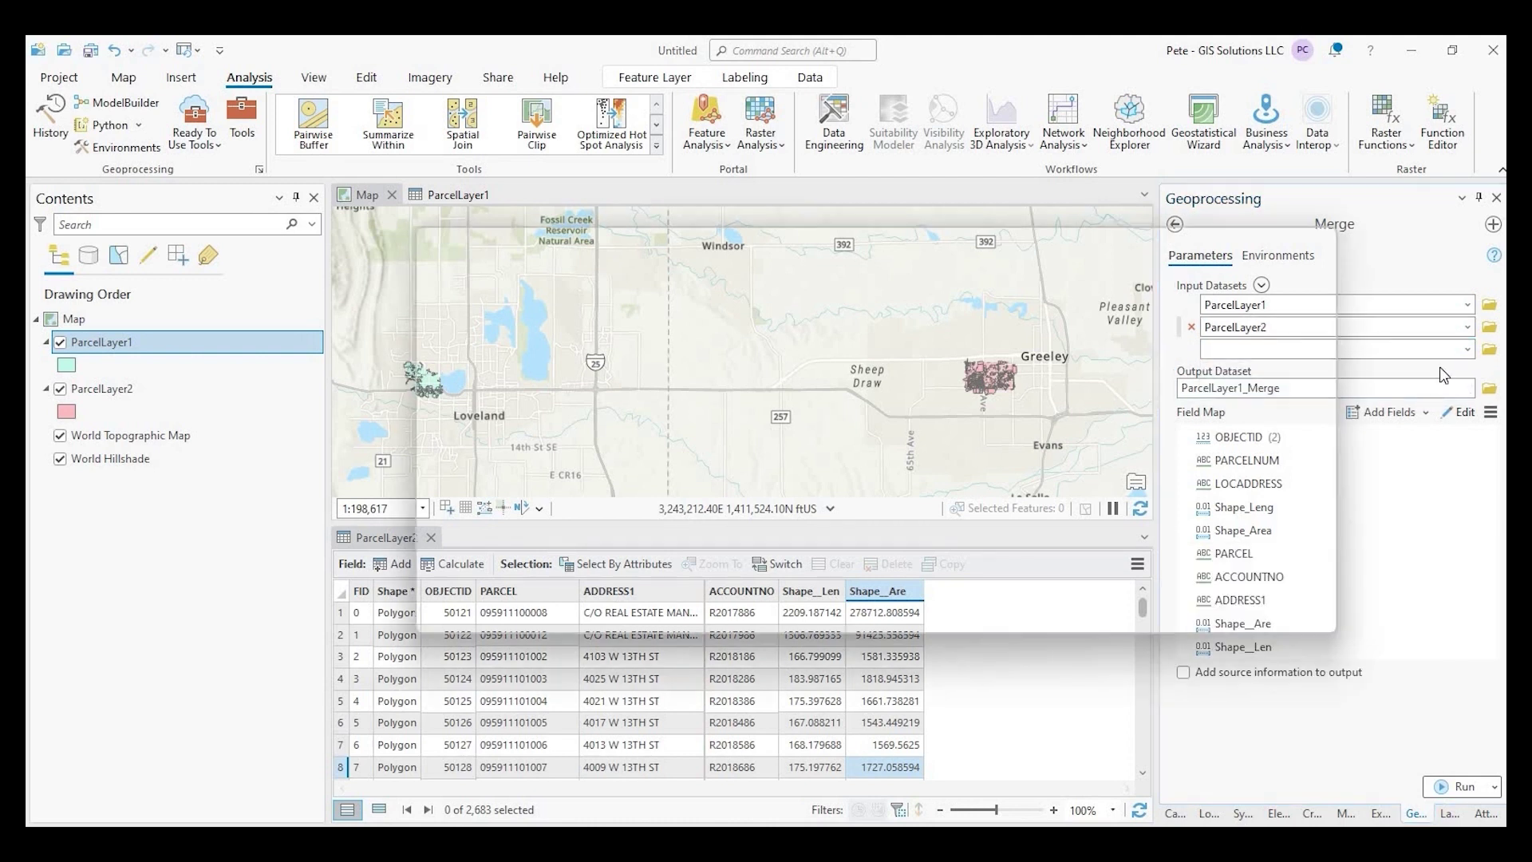
key("BackSpace")
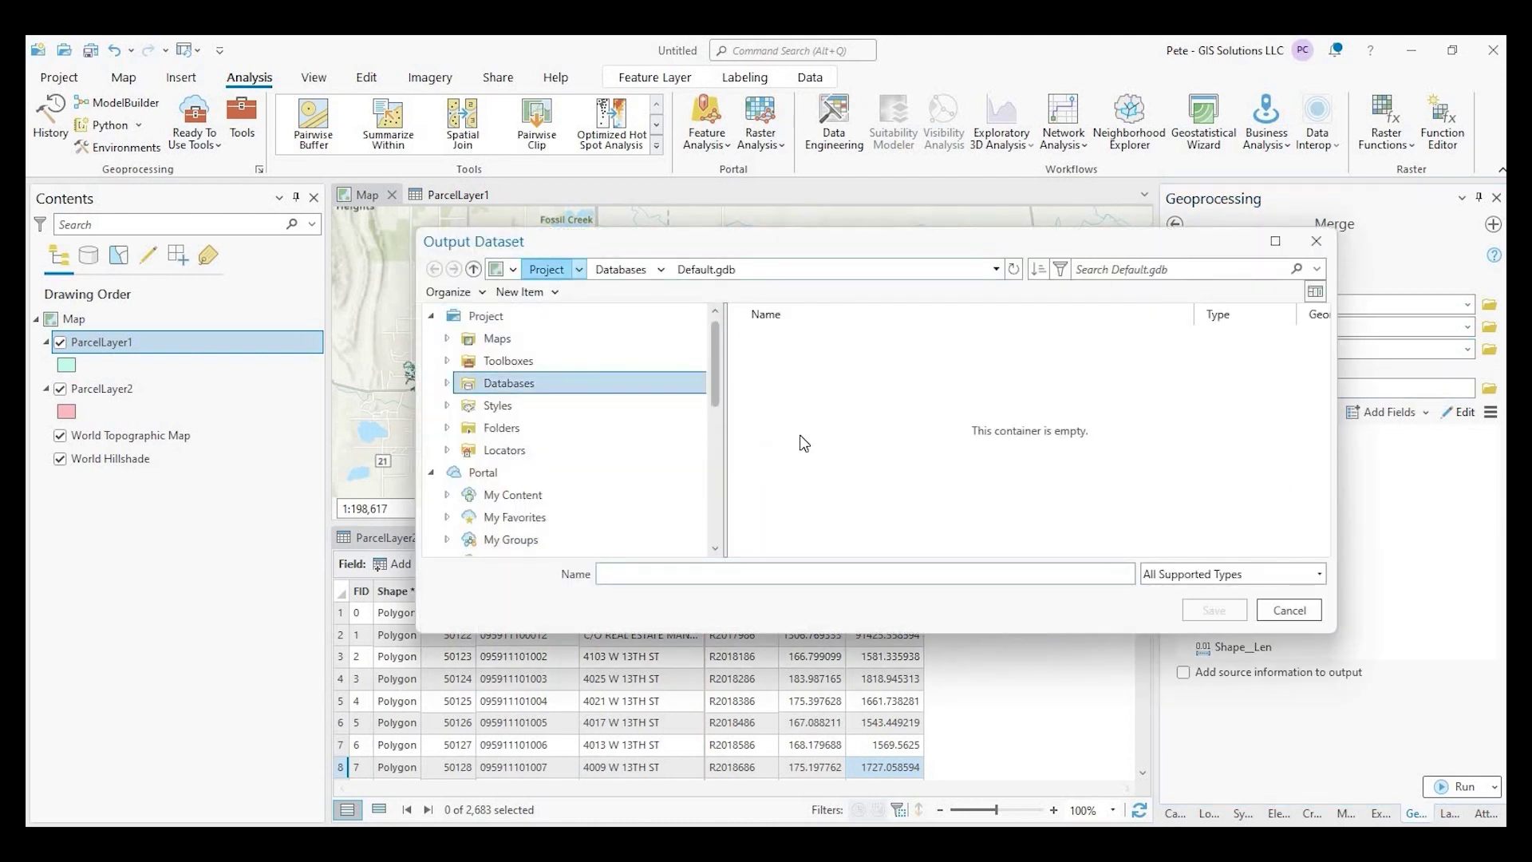
double_click(780, 429)
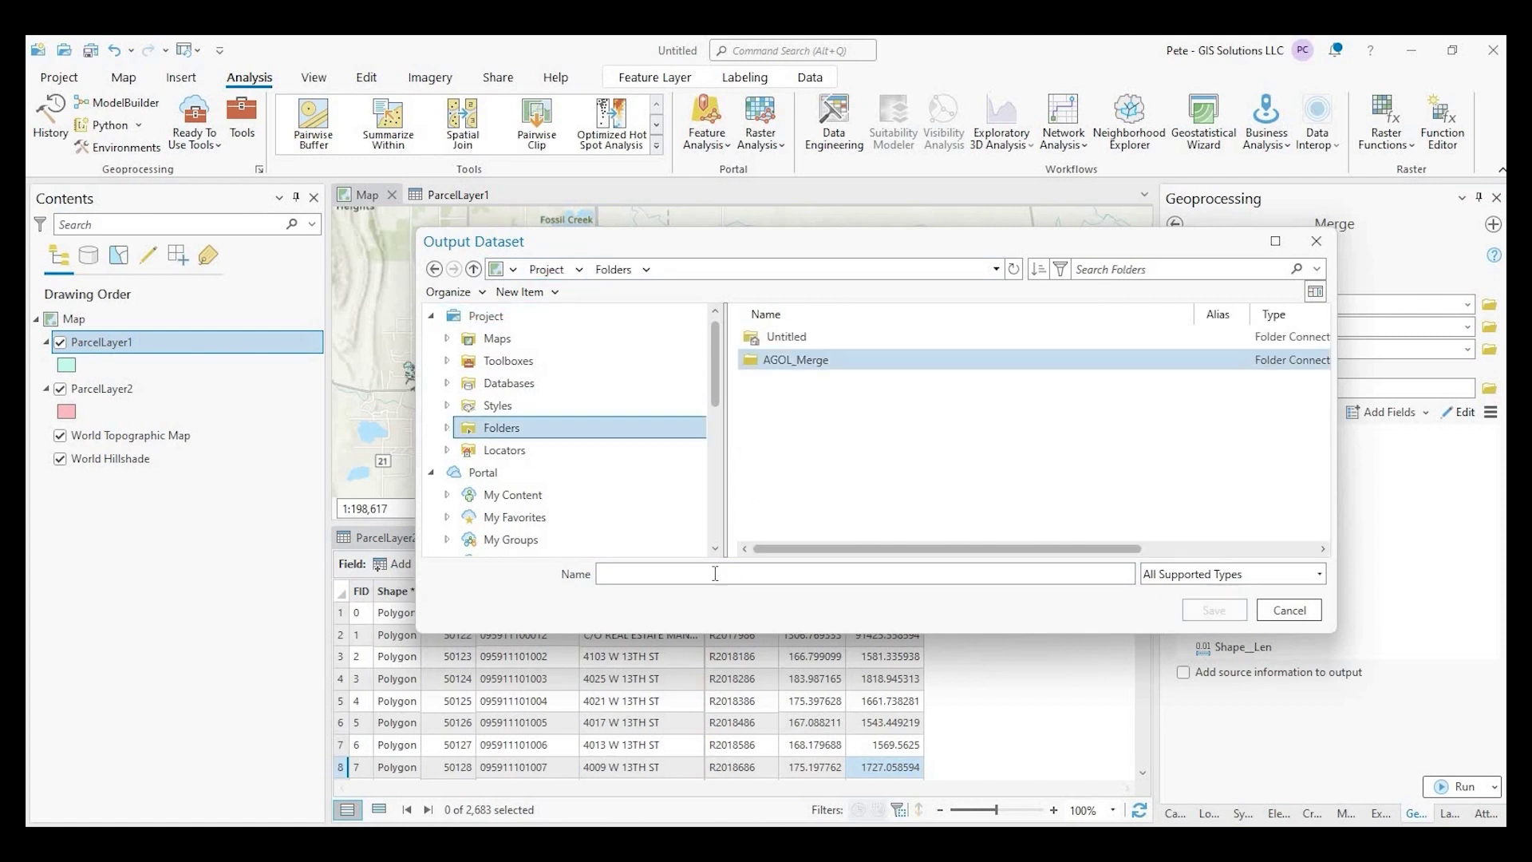
double_click(790, 358)
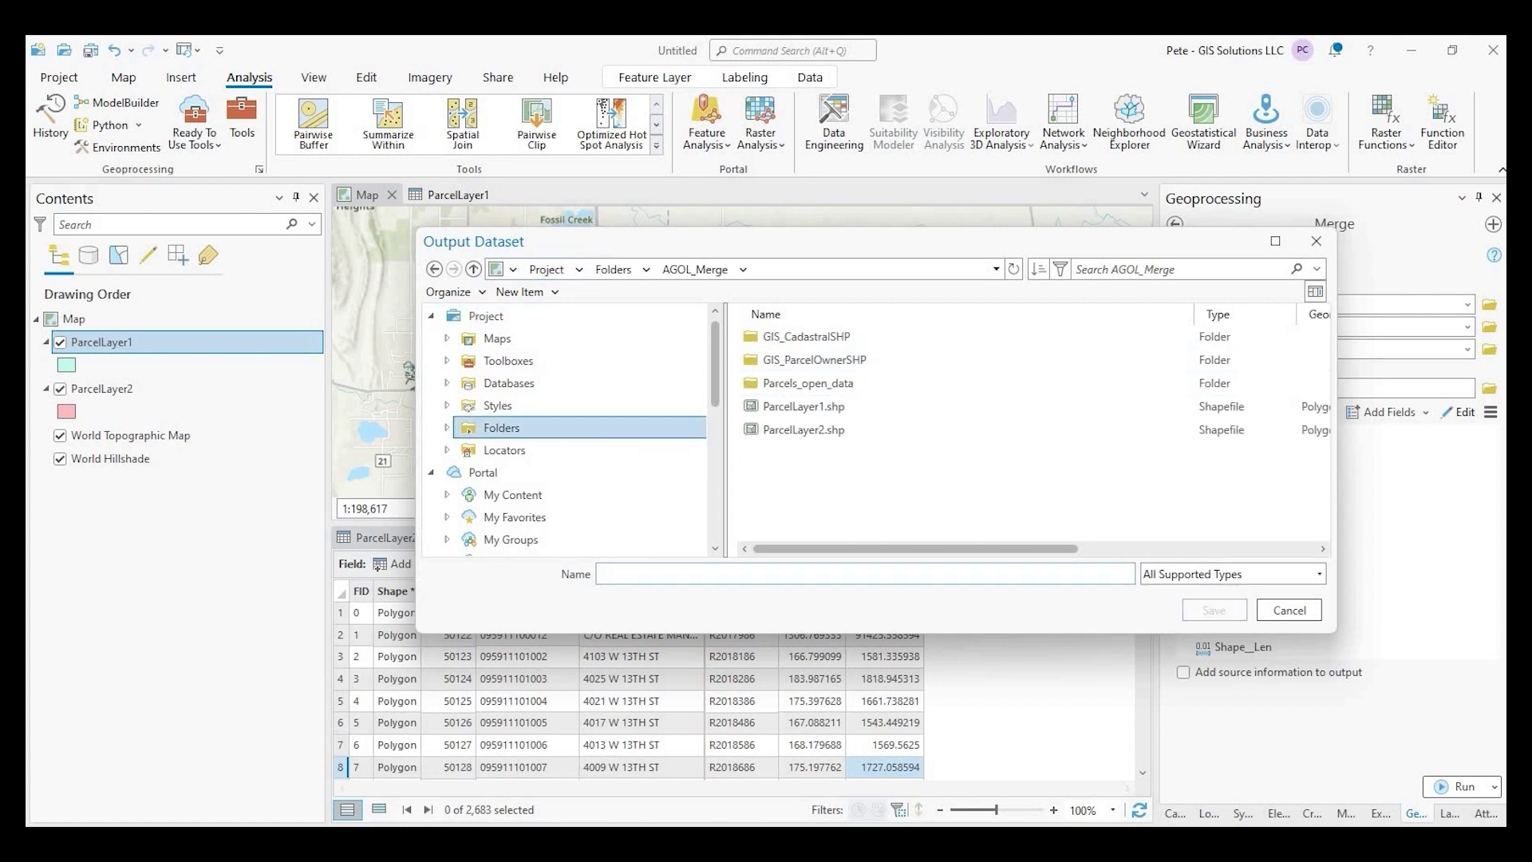
type("MergedParcelLayer")
left_click(1214, 610)
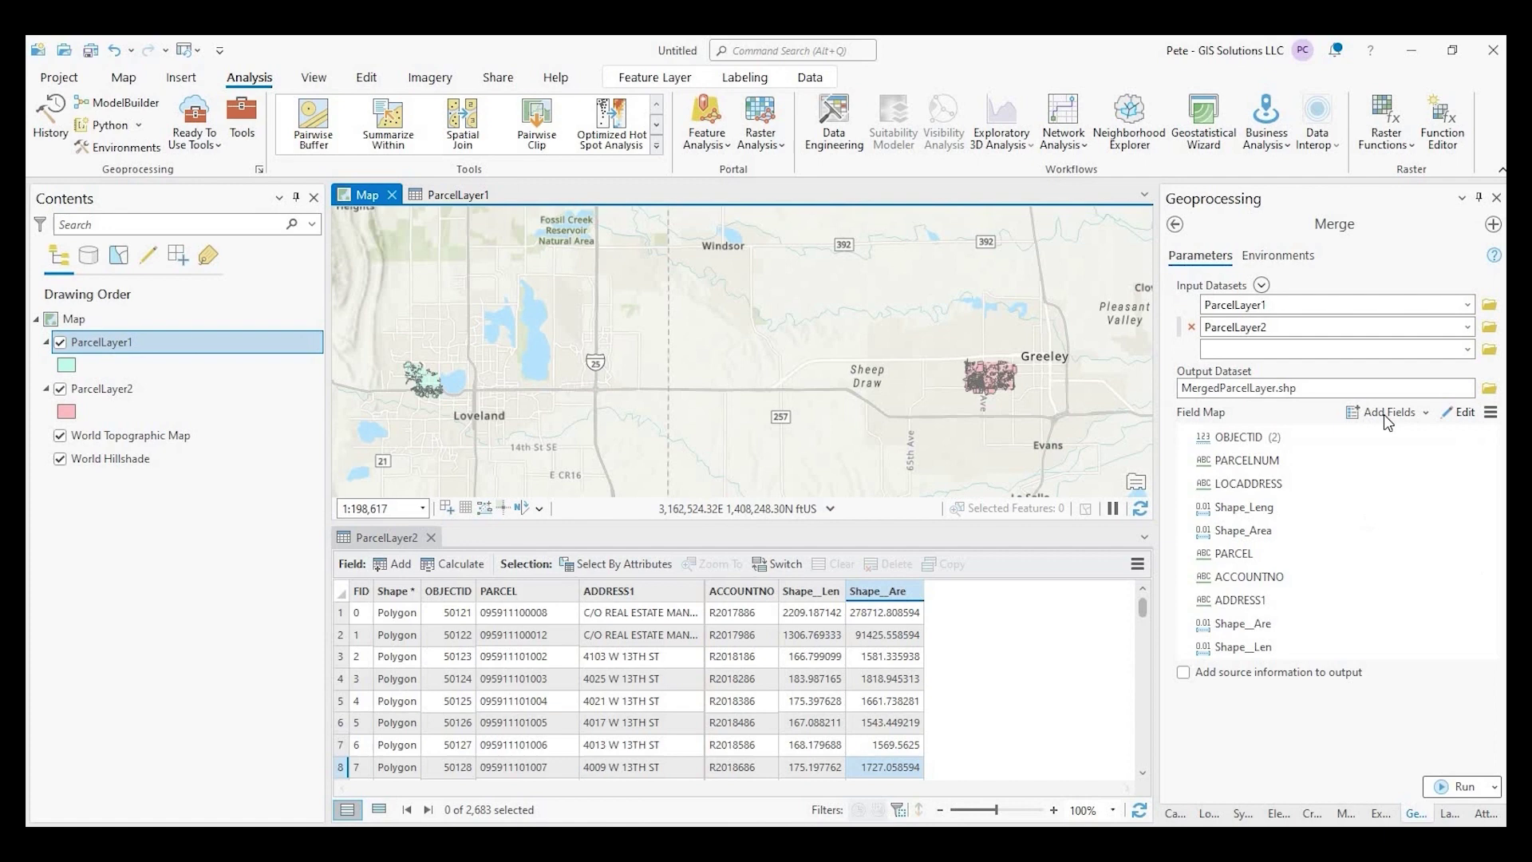
Bring ParcelLayer1's attribute table back, showing its zero Shape_Leng and Shape_Area values.
left_click(438, 197)
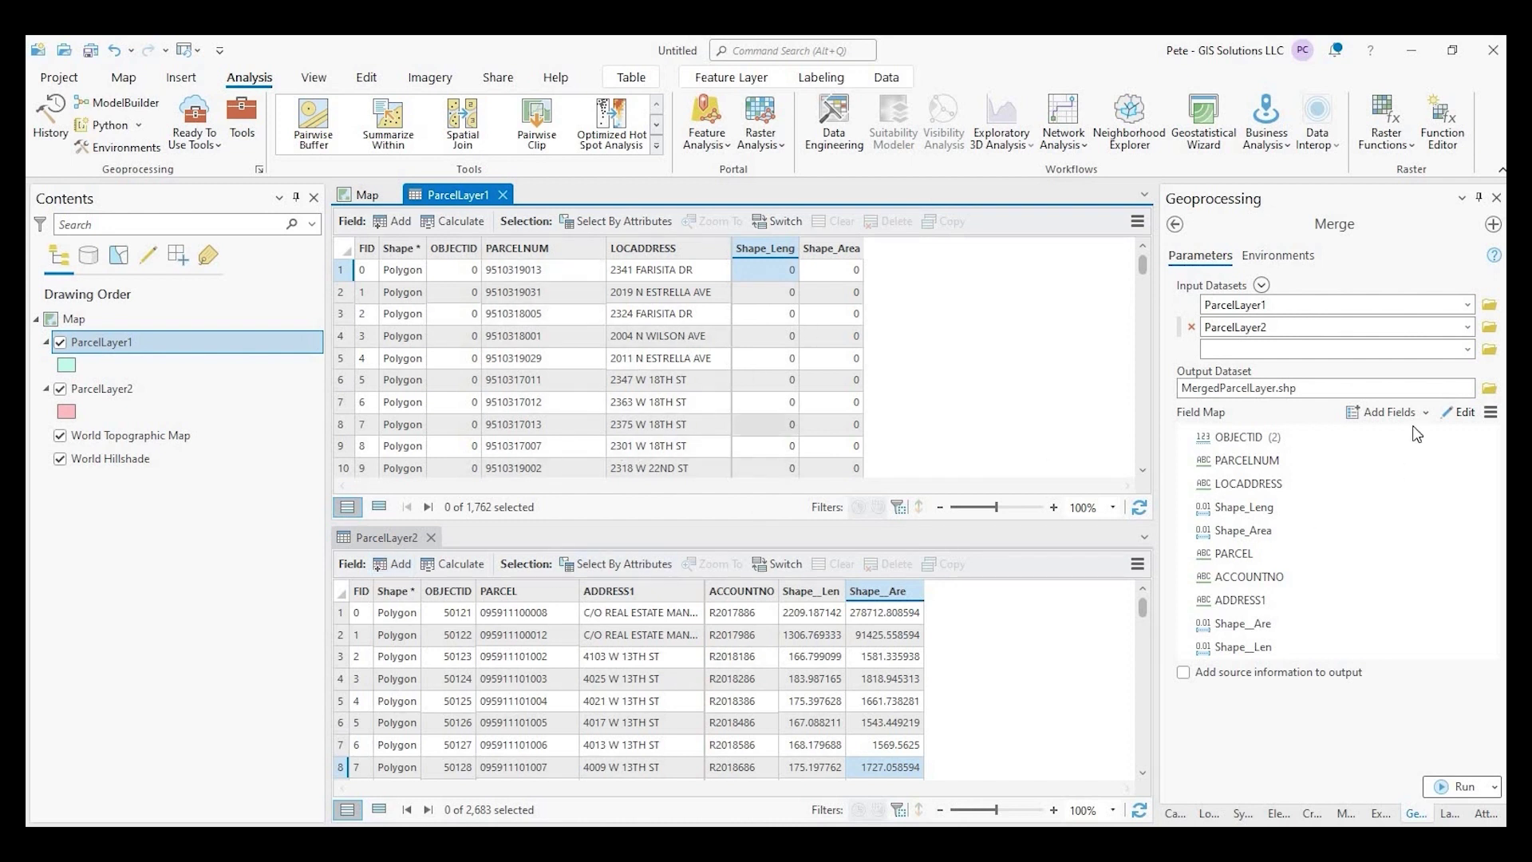
Open the Merge field map properties and review both layers' OBJECTID sources.
left_click(1463, 414)
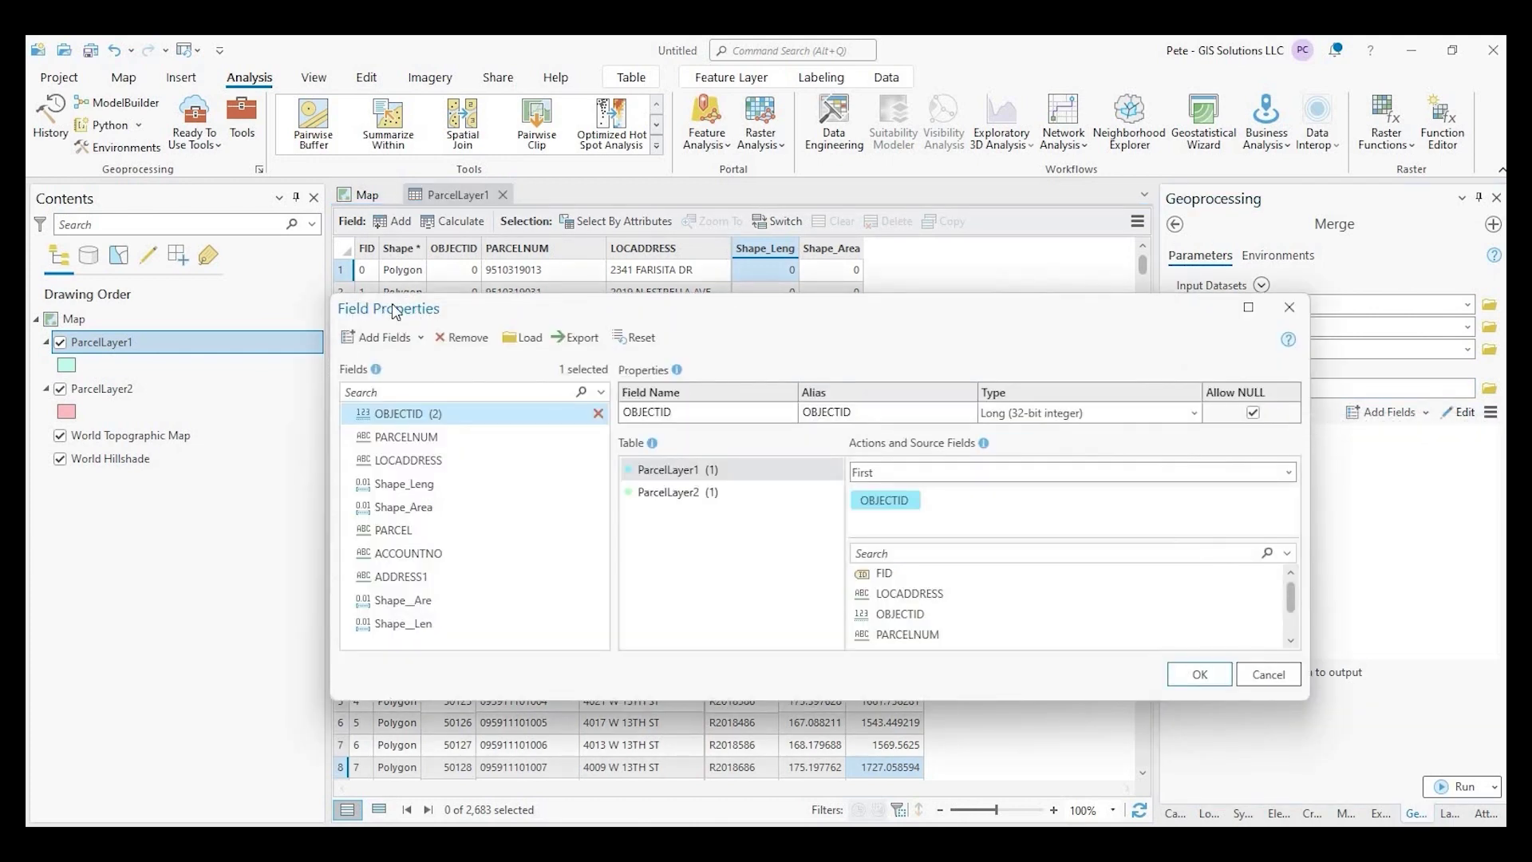
left_click_drag(700, 295, 794, 273)
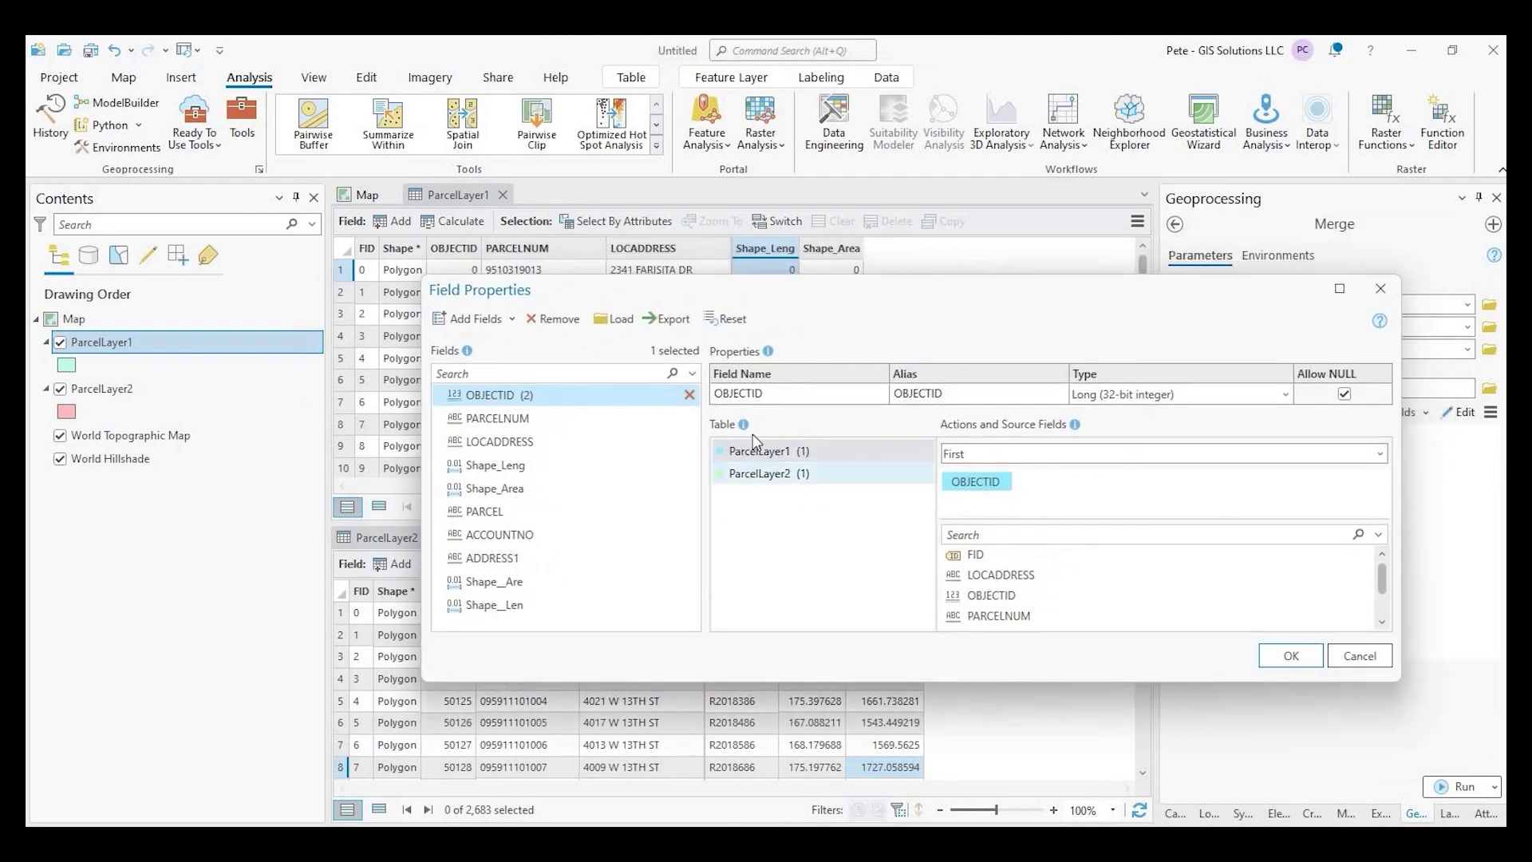
left_click(756, 465)
left_click(763, 452)
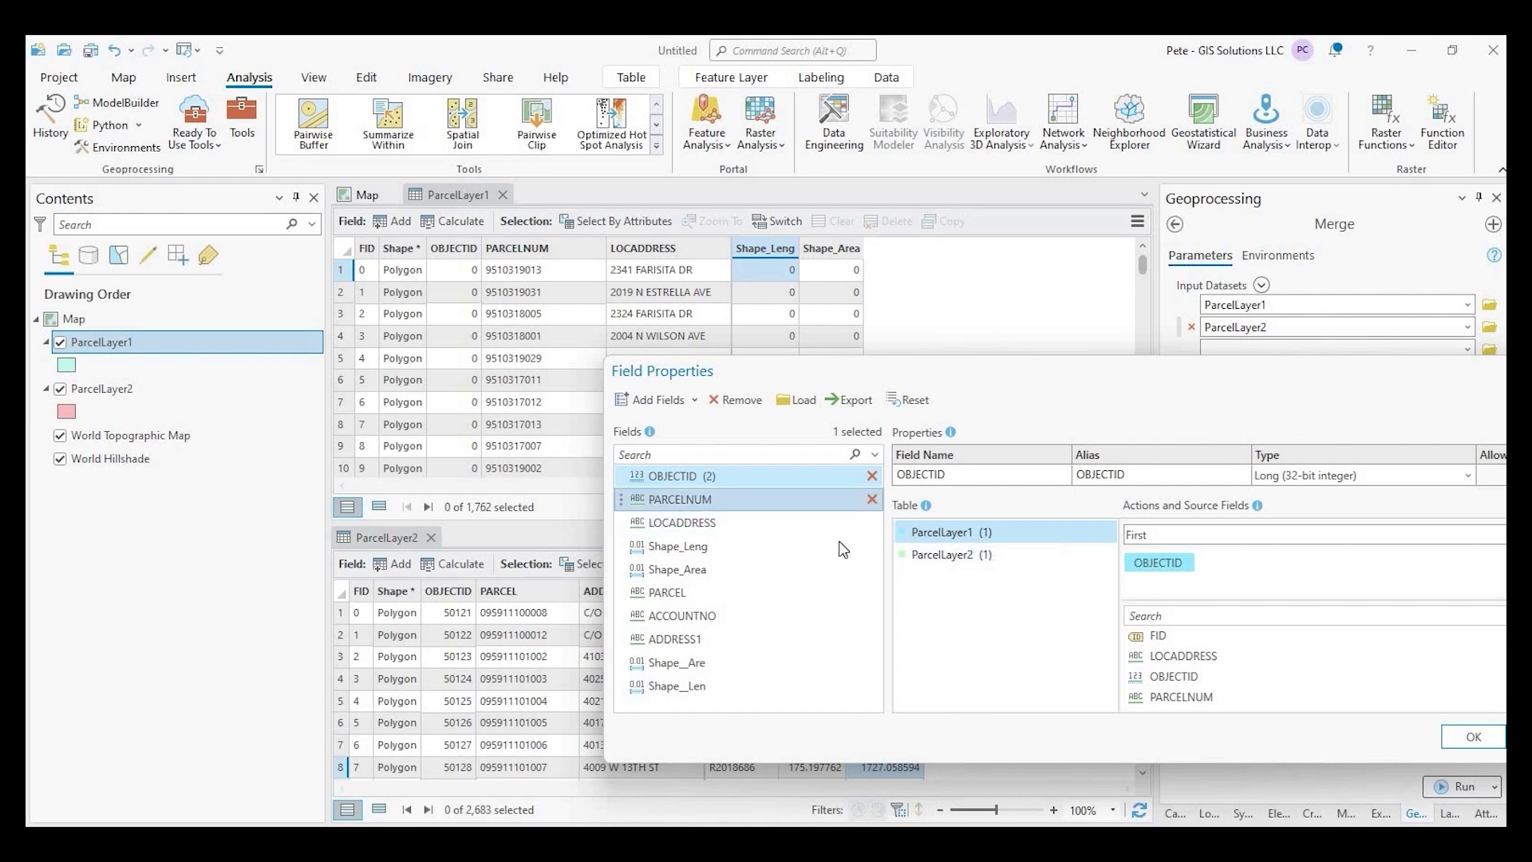
Add ParcelLayer2's PARCEL field as a second source for the PARCELNUM output field.
double_click(687, 497)
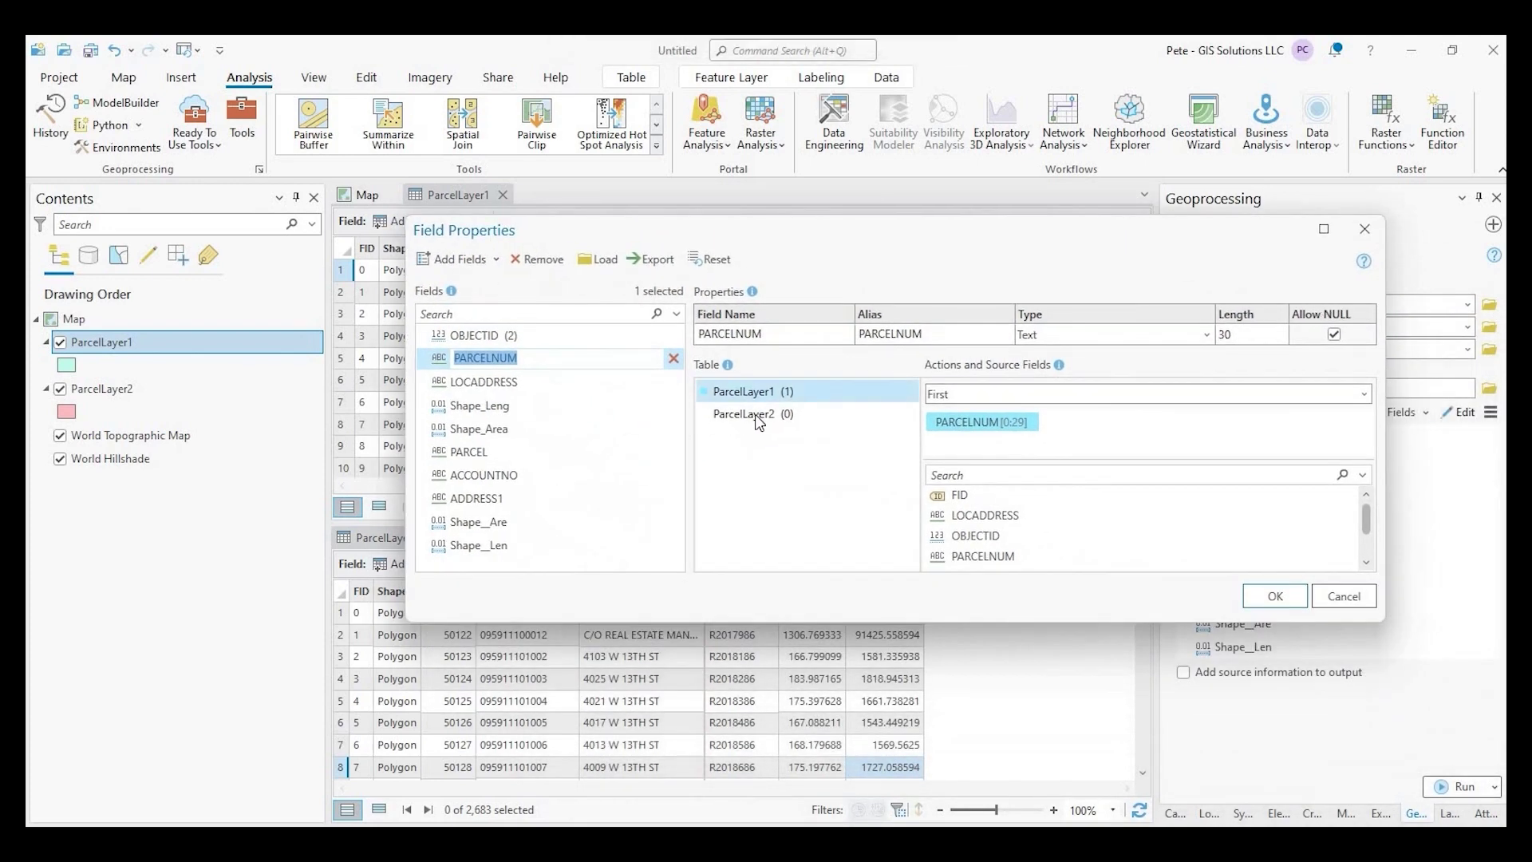
left_click(756, 415)
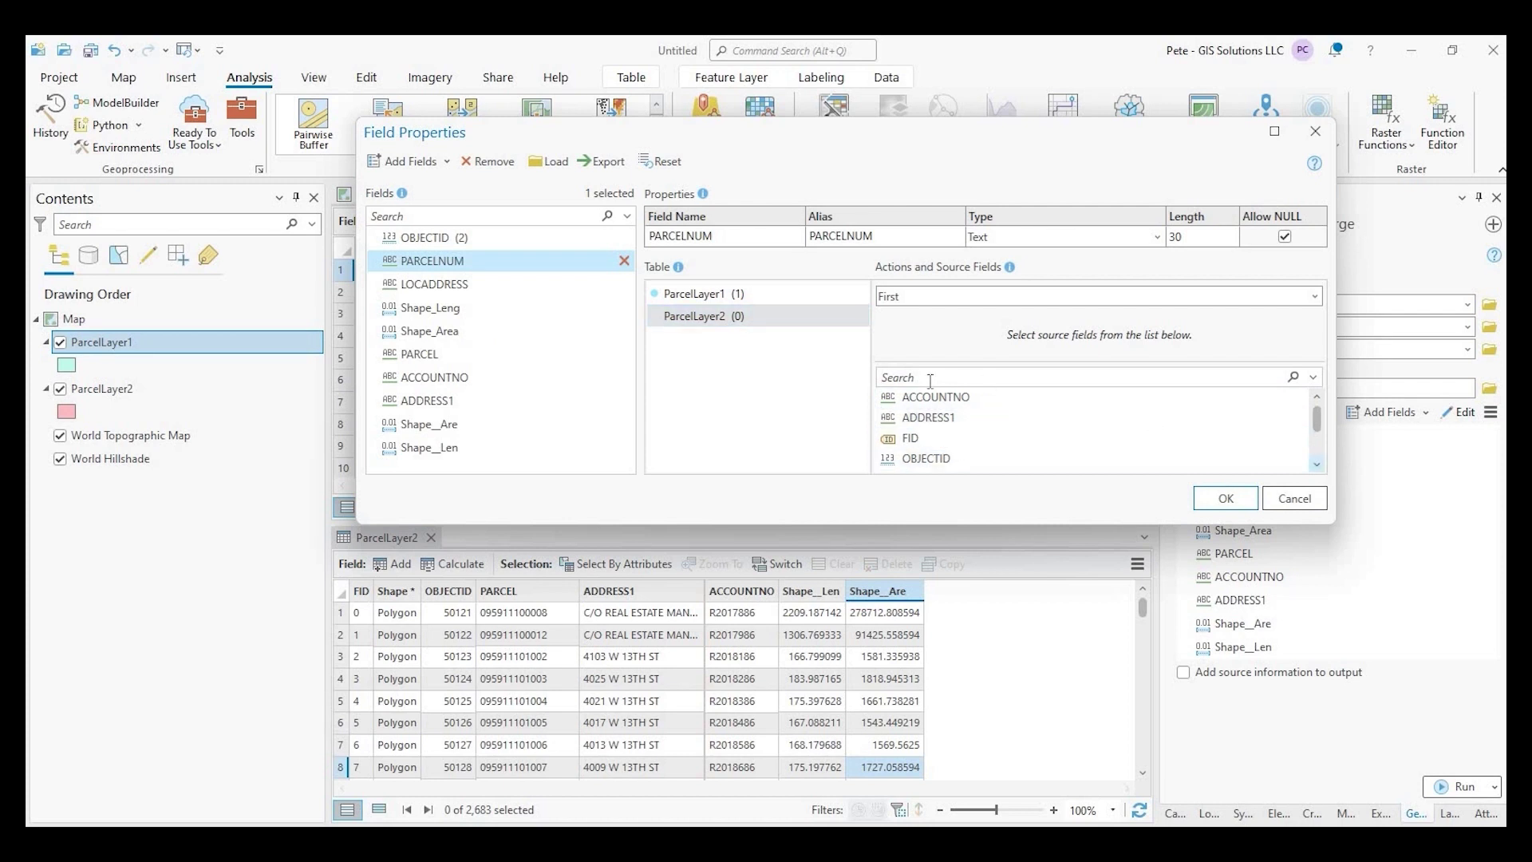
scroll(1155, 431, "down", 1)
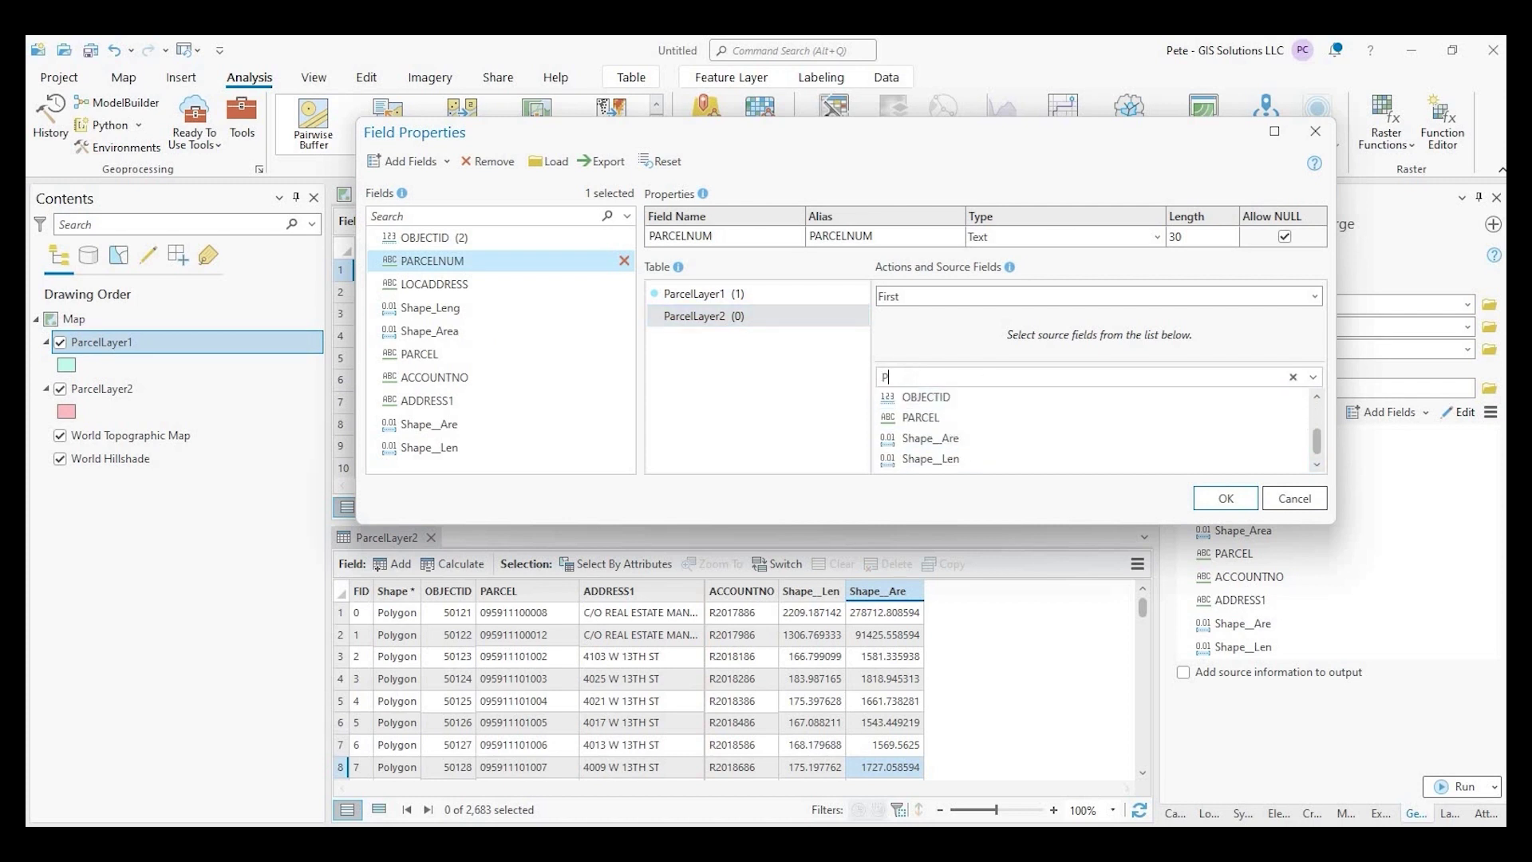
type("ar")
left_click(915, 399)
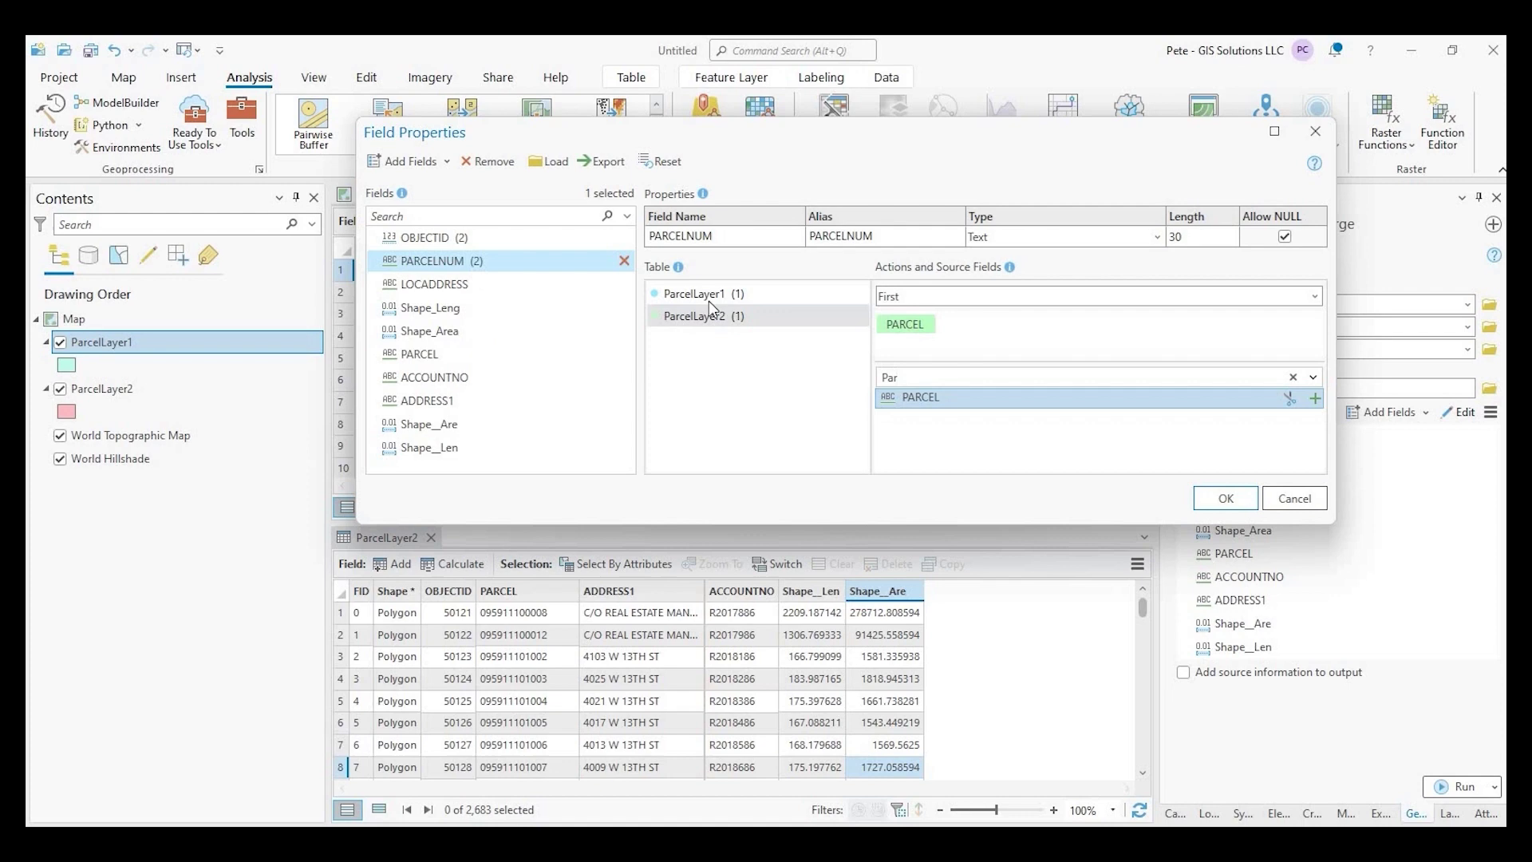
left_click(696, 295)
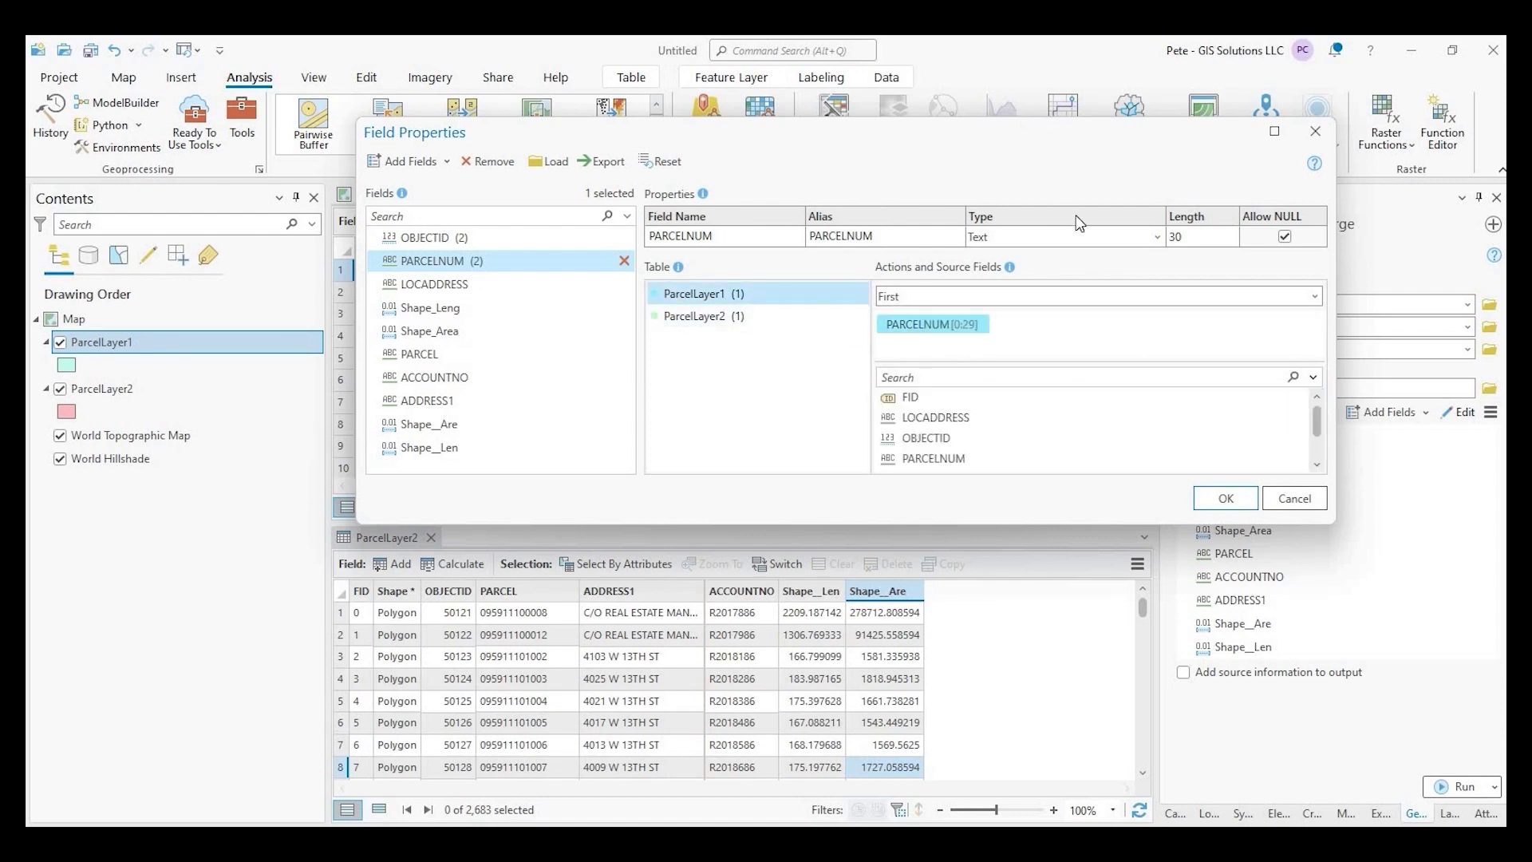
left_click_drag(798, 132, 1021, 186)
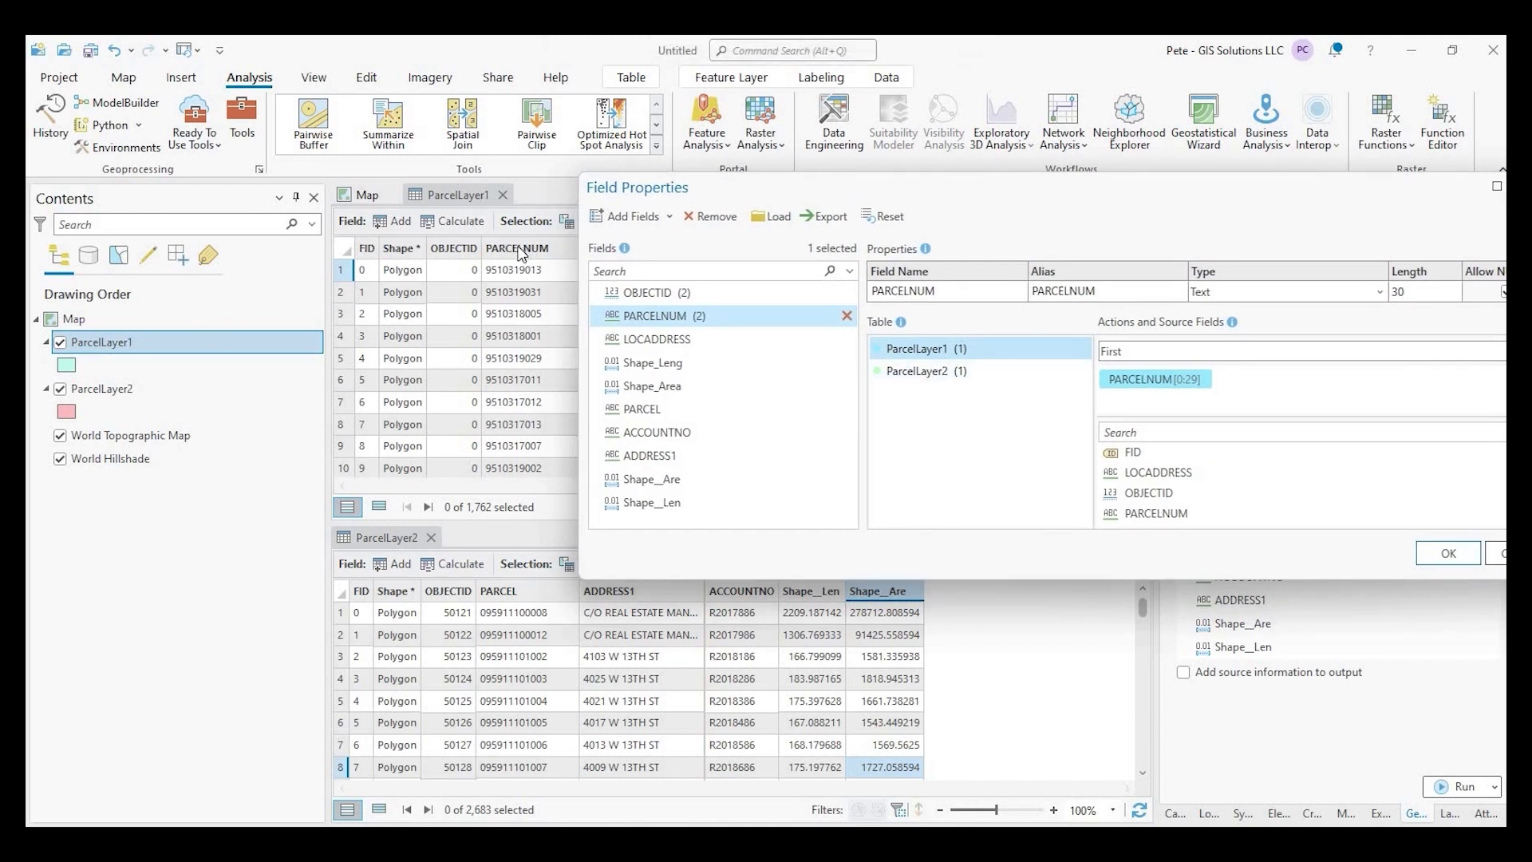
left_click(921, 371)
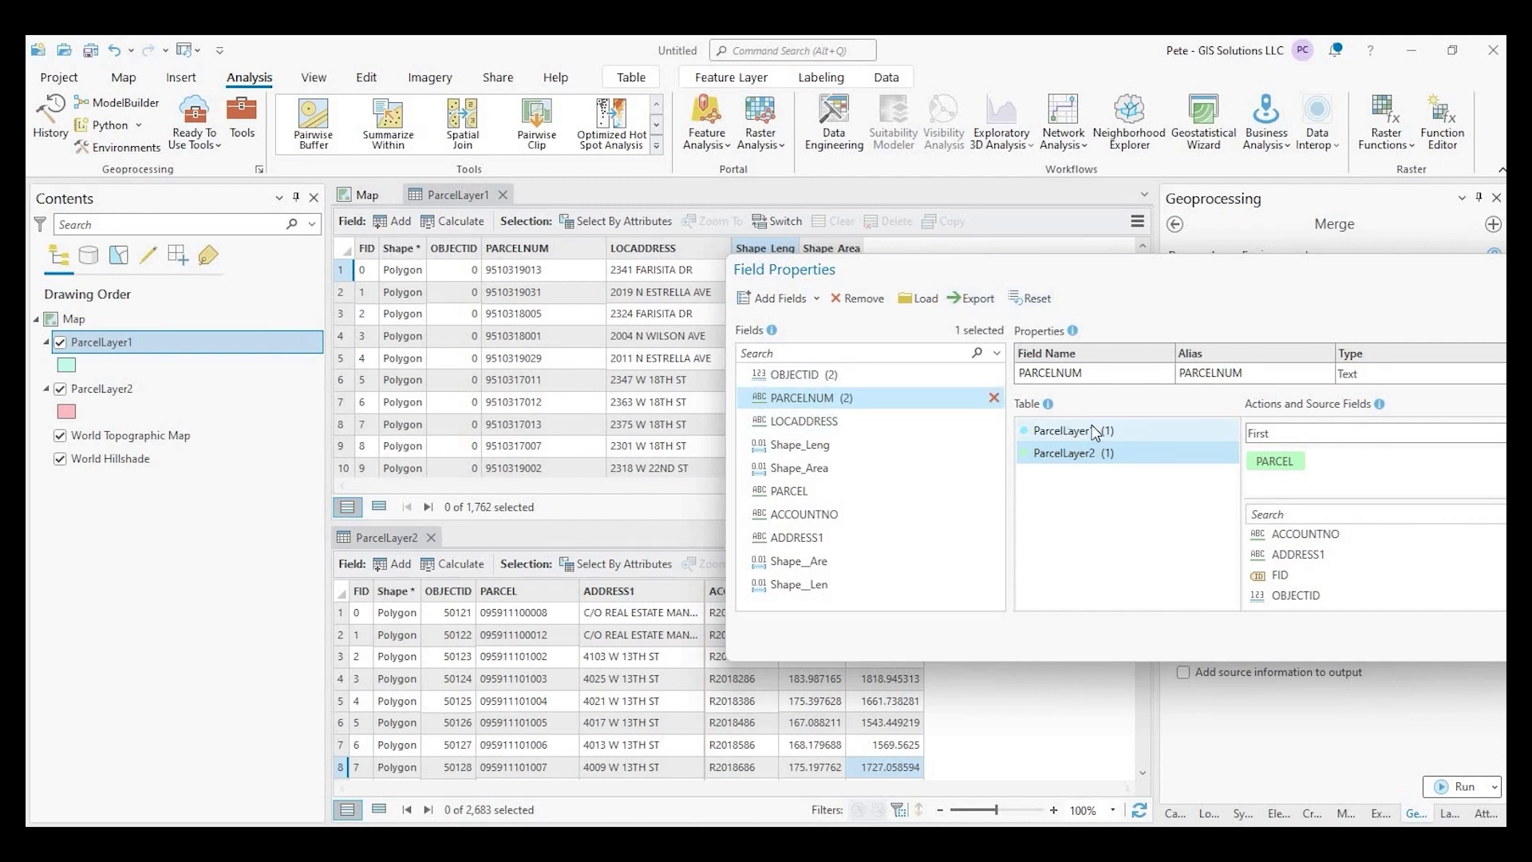
Filter fields by 'LO' and add ParcelLayer2's ADDRESS1 as LOCADDRESS's second source.
left_click(1074, 432)
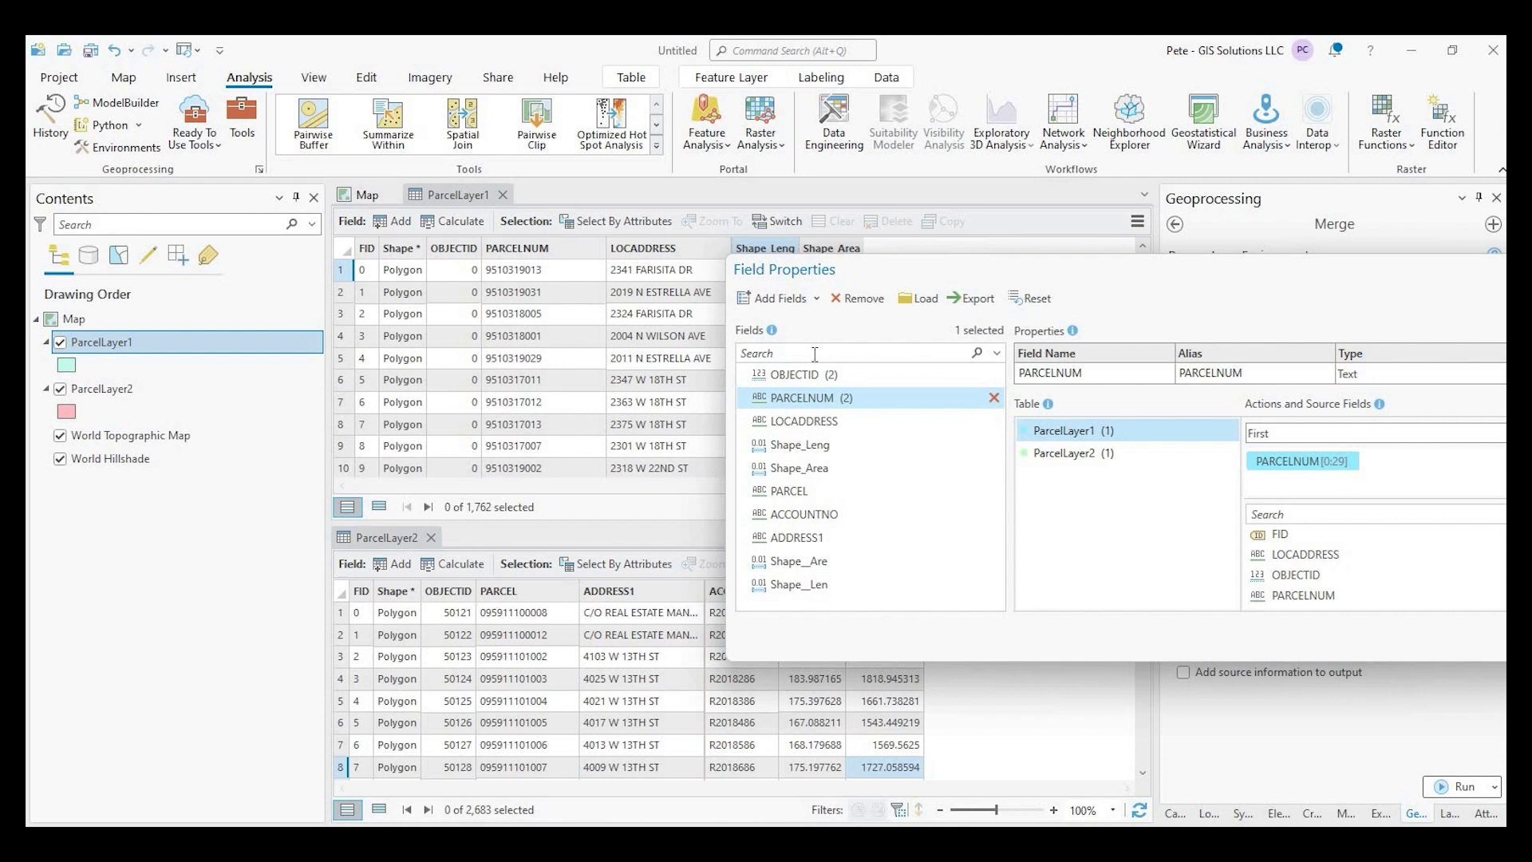
type("A")
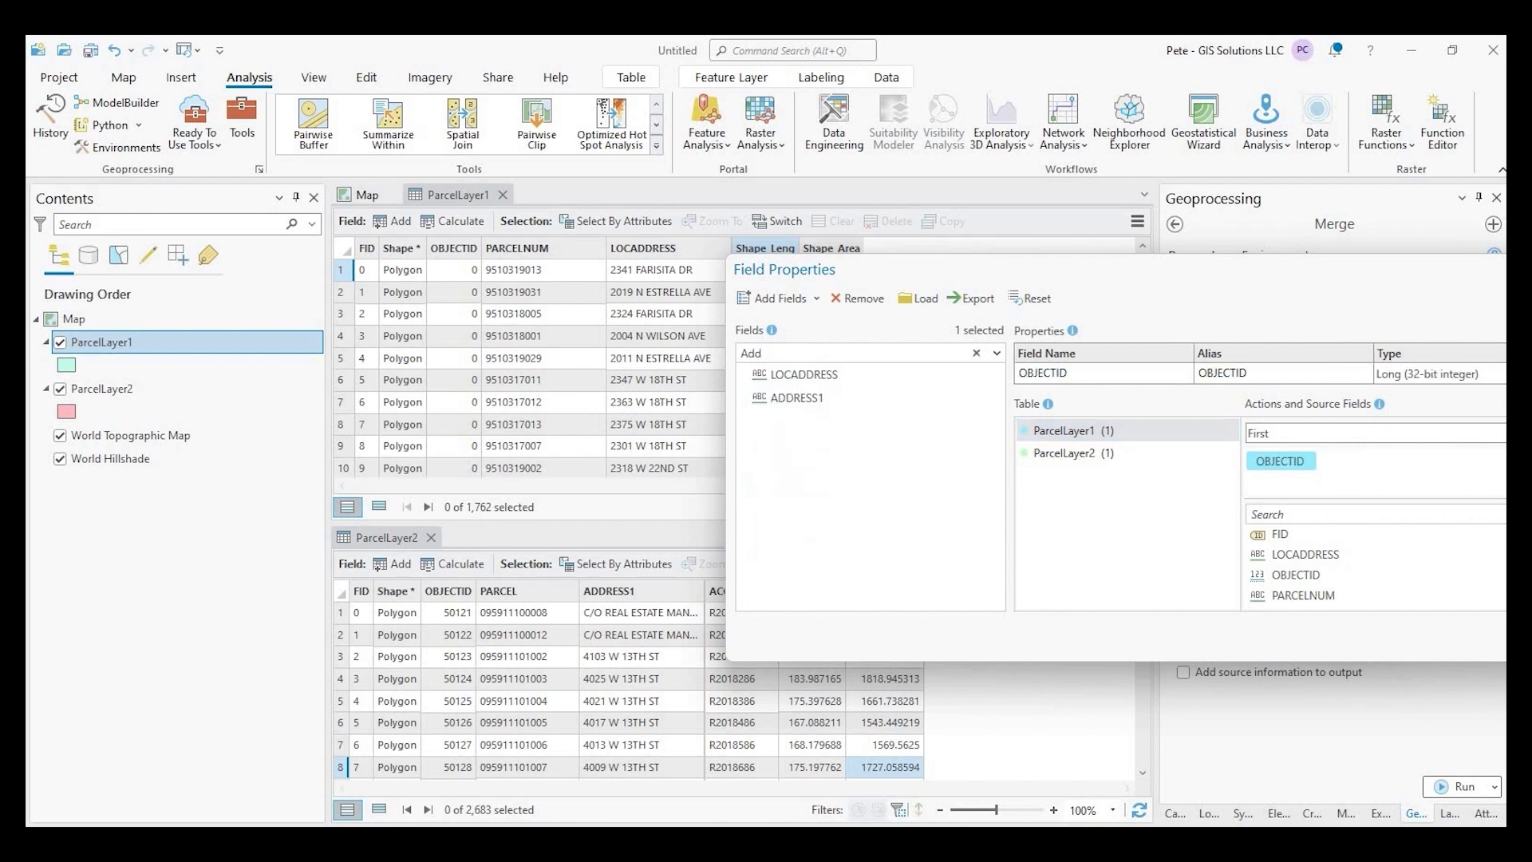
key("BackSpace")
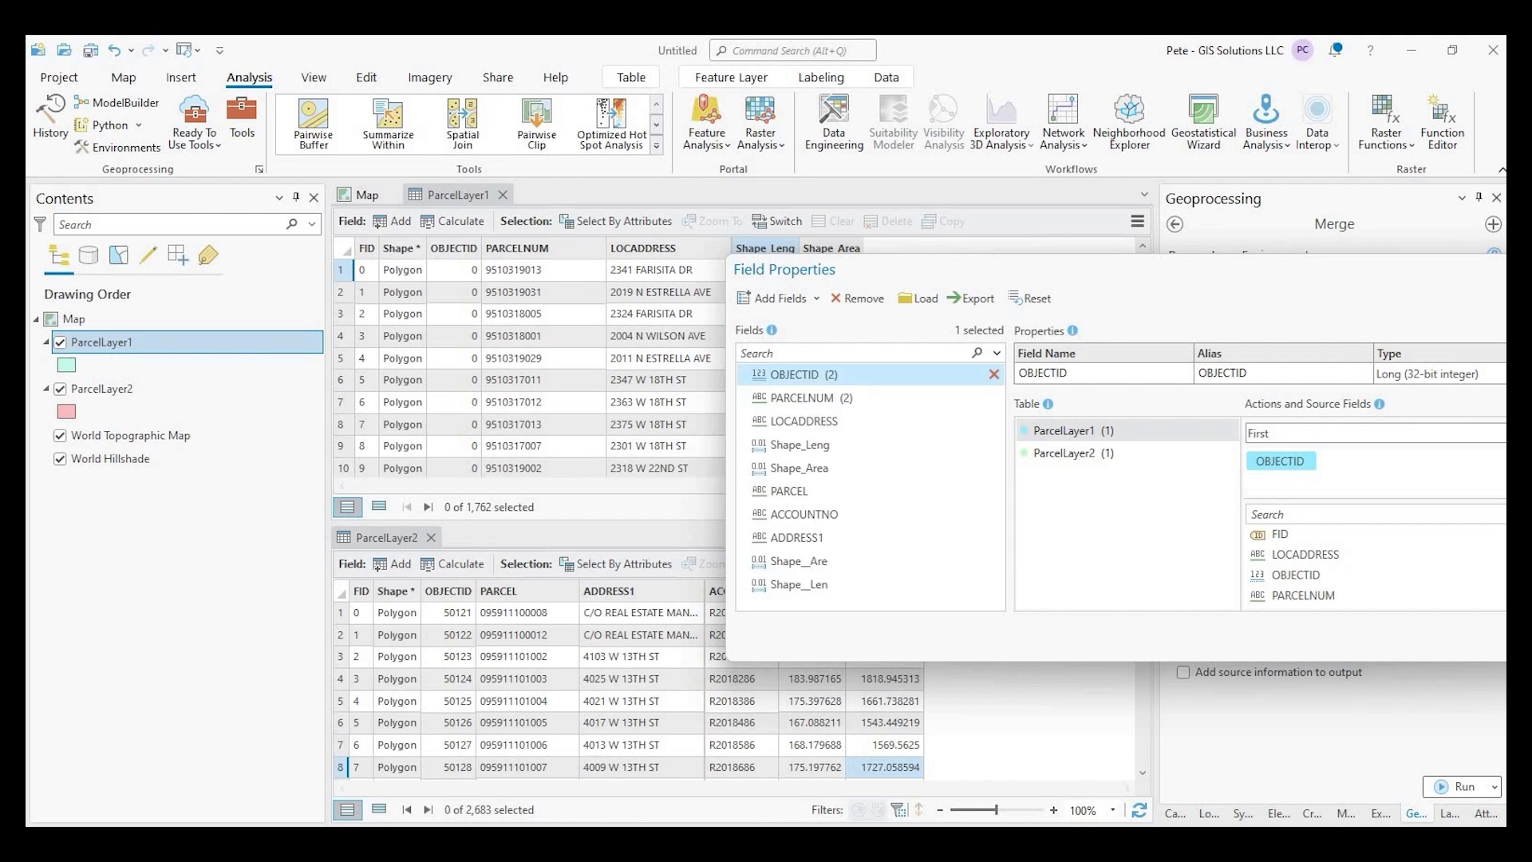
type("L")
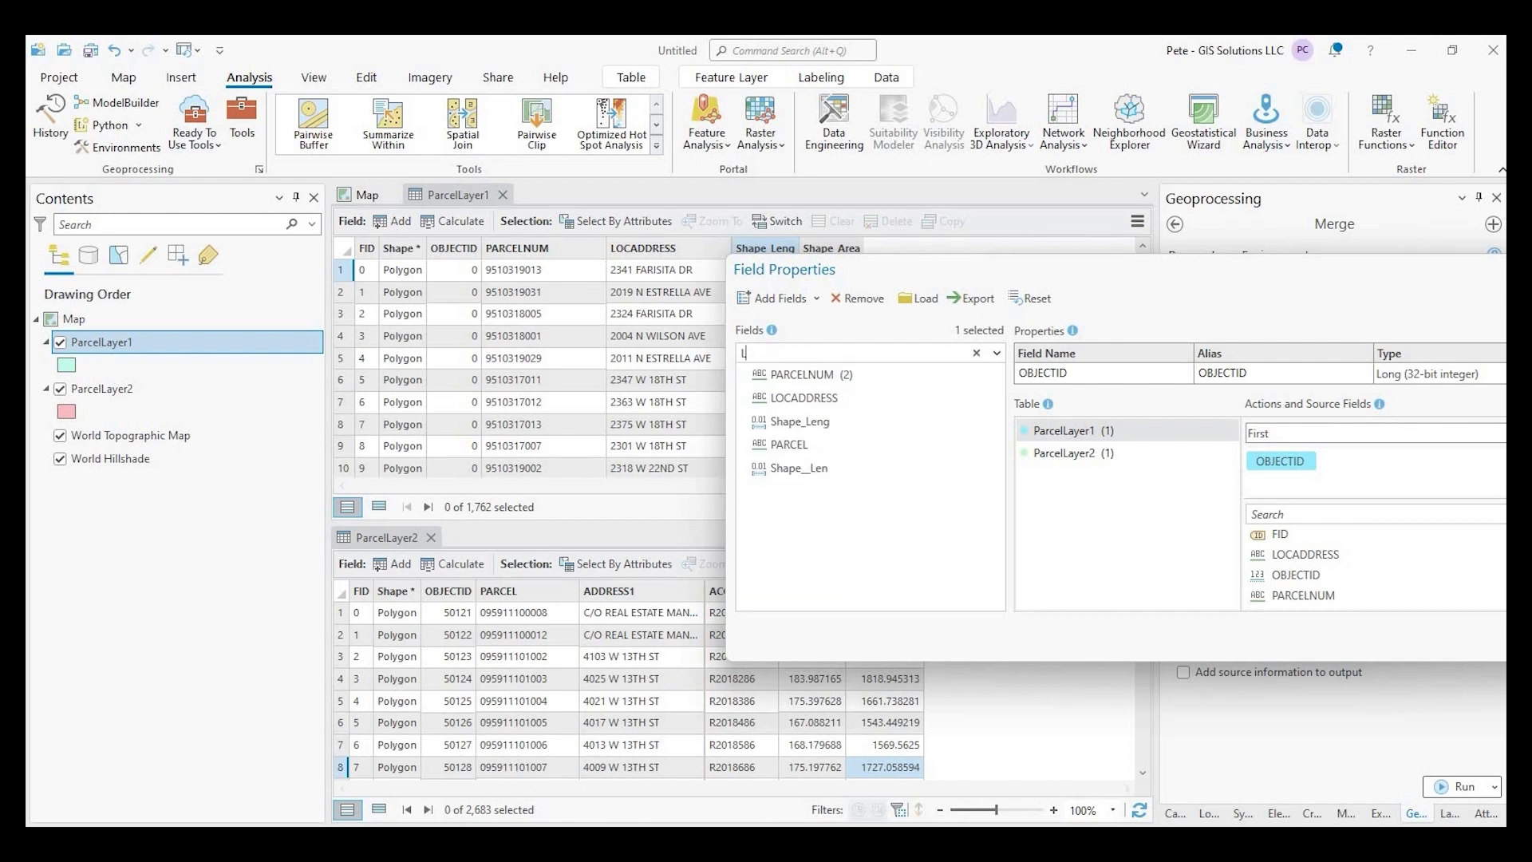
type("O")
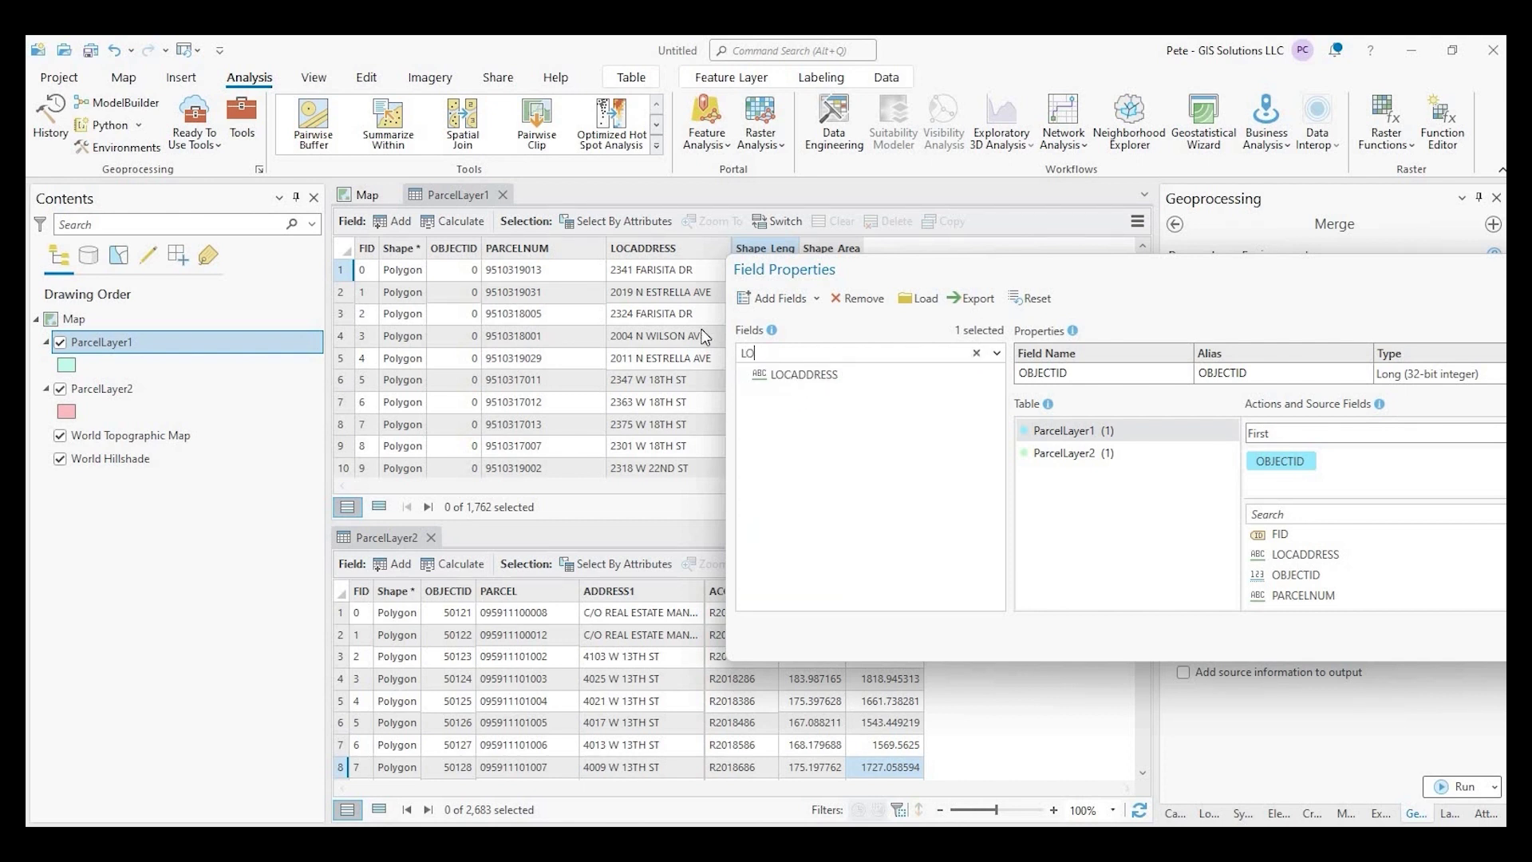
left_click(812, 380)
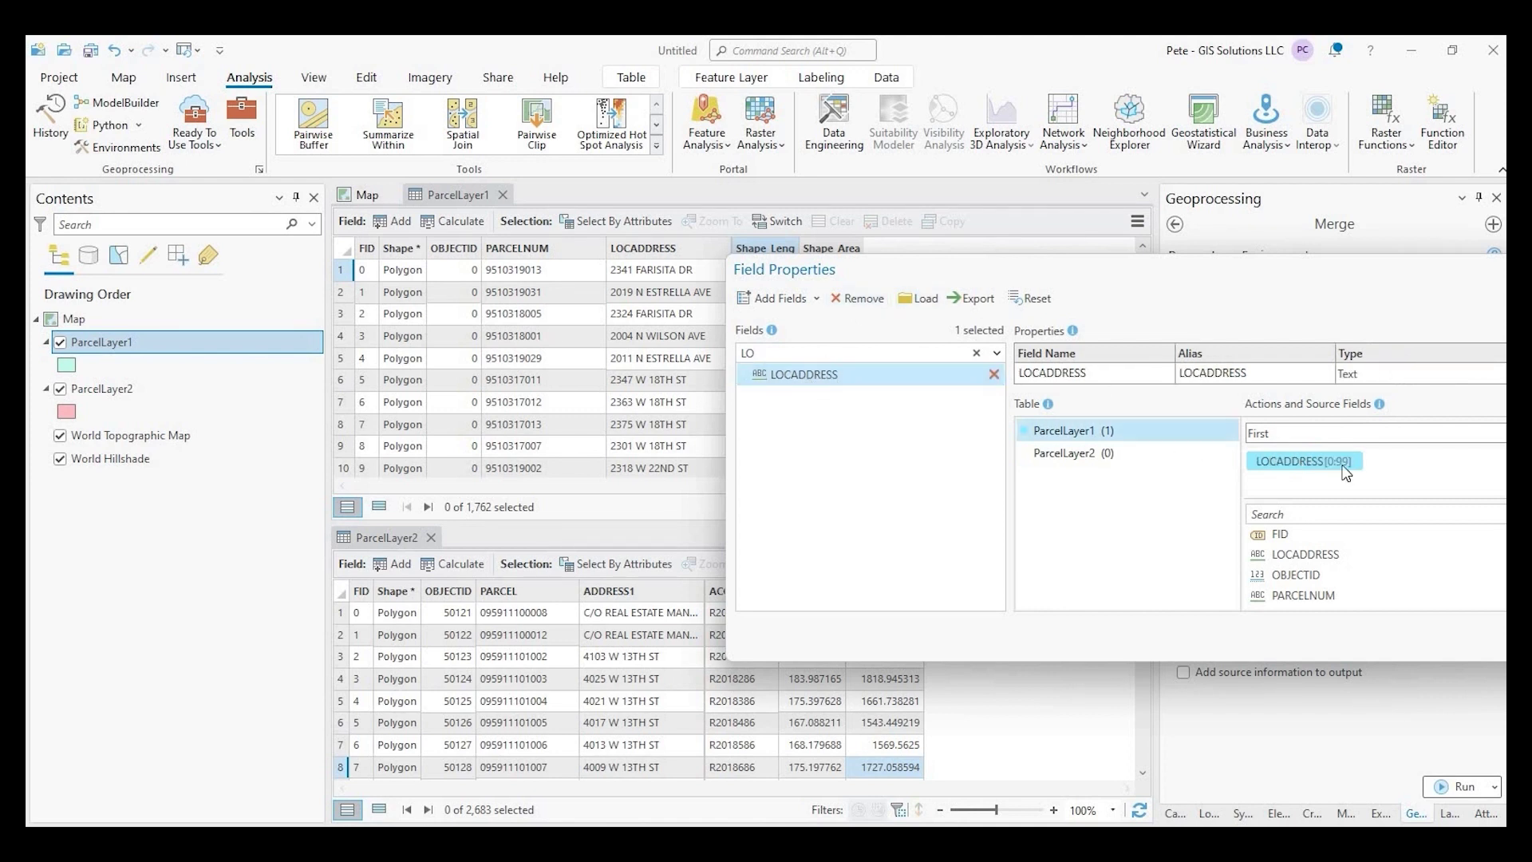
left_click(1305, 461)
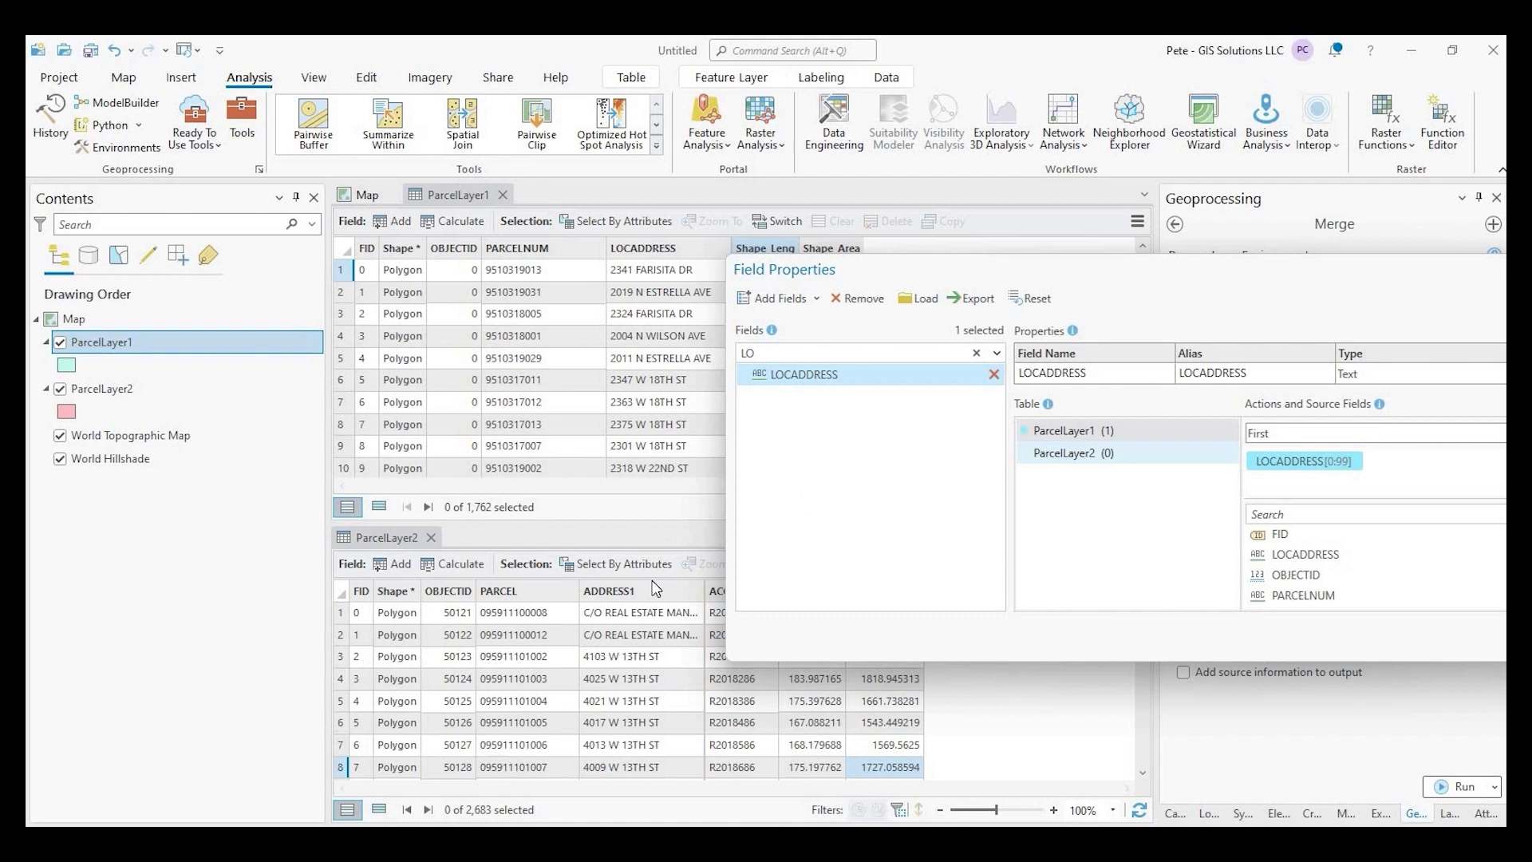
left_click(1075, 459)
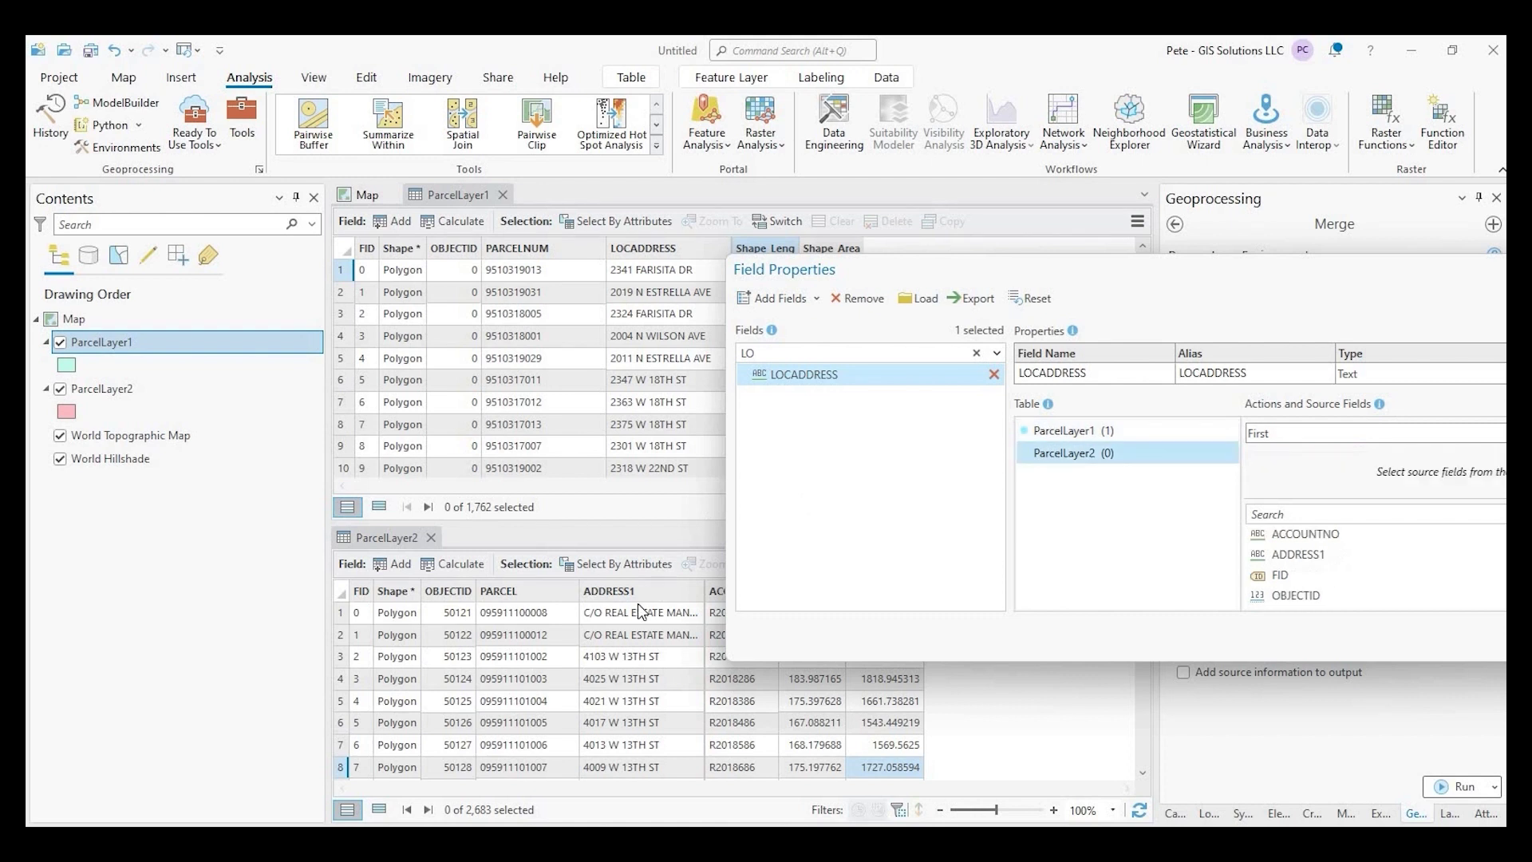
left_click(1302, 562)
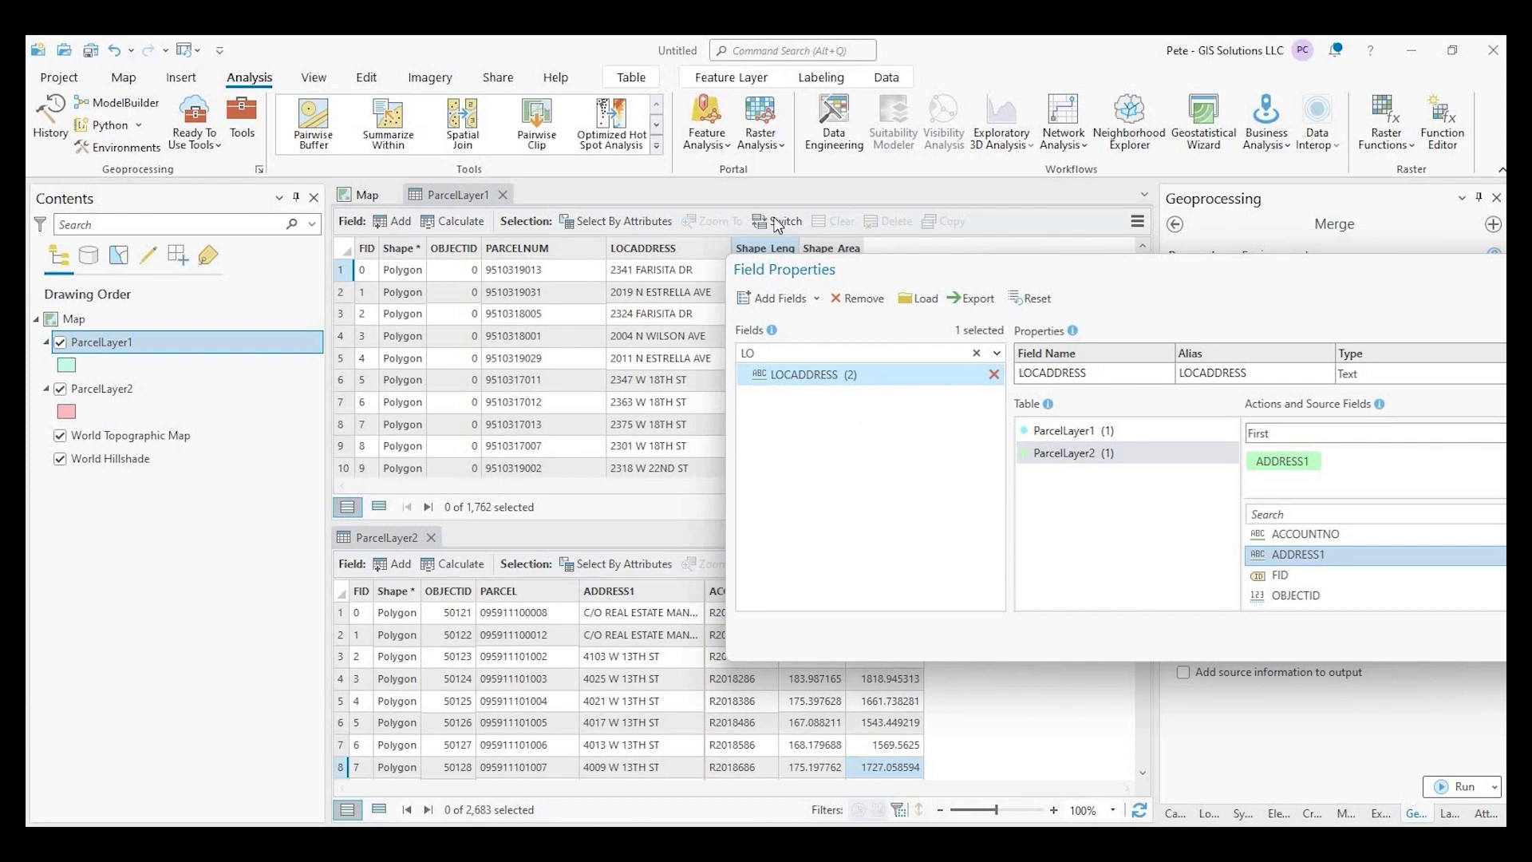
left_click_drag(778, 225, 786, 259)
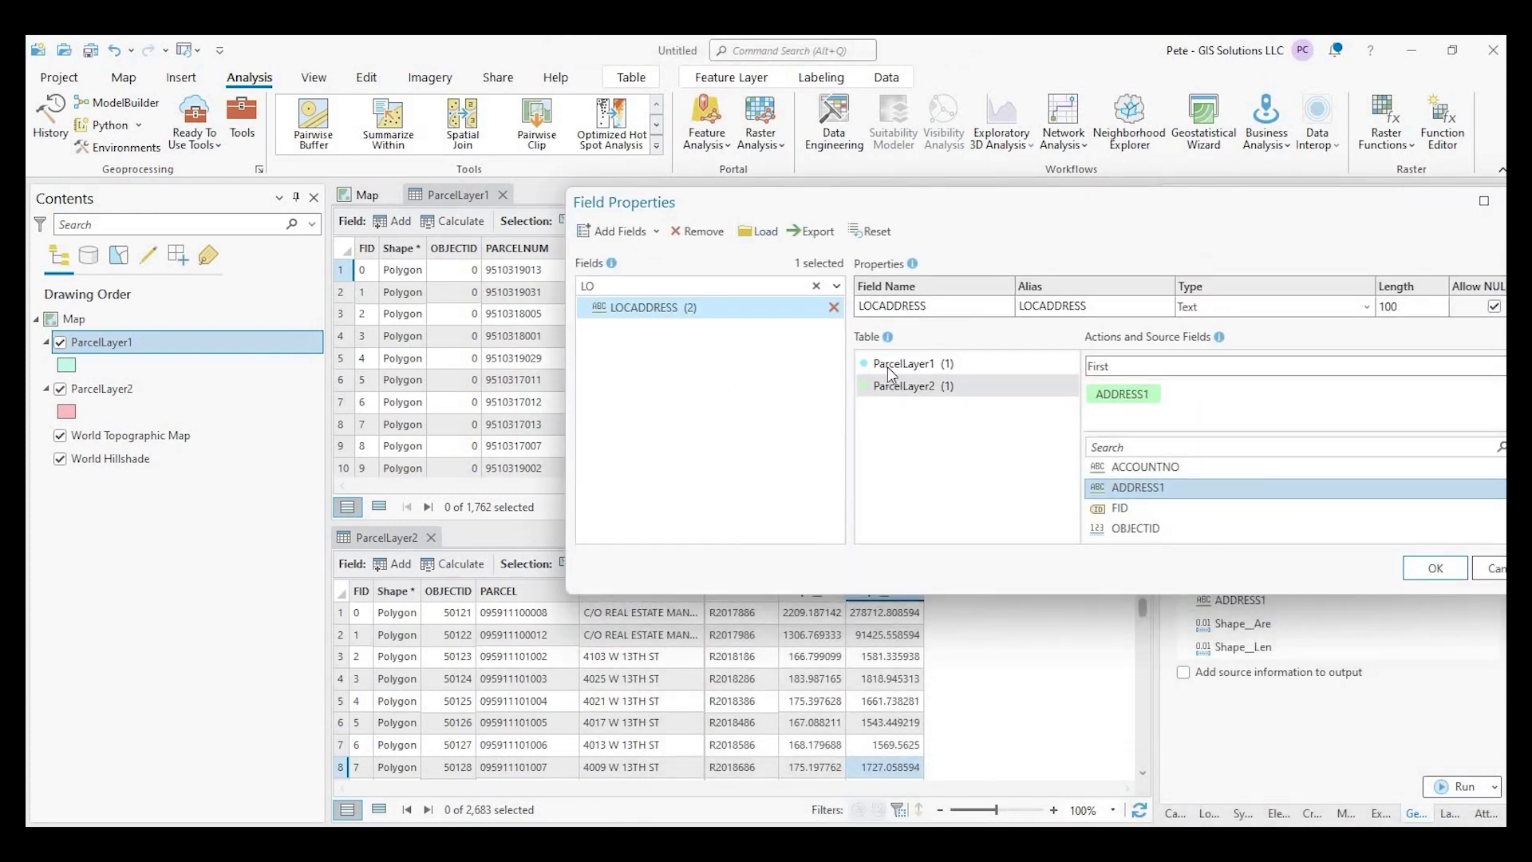
Add a new empty output field named ACCOUNT_NUM.
left_click(900, 387)
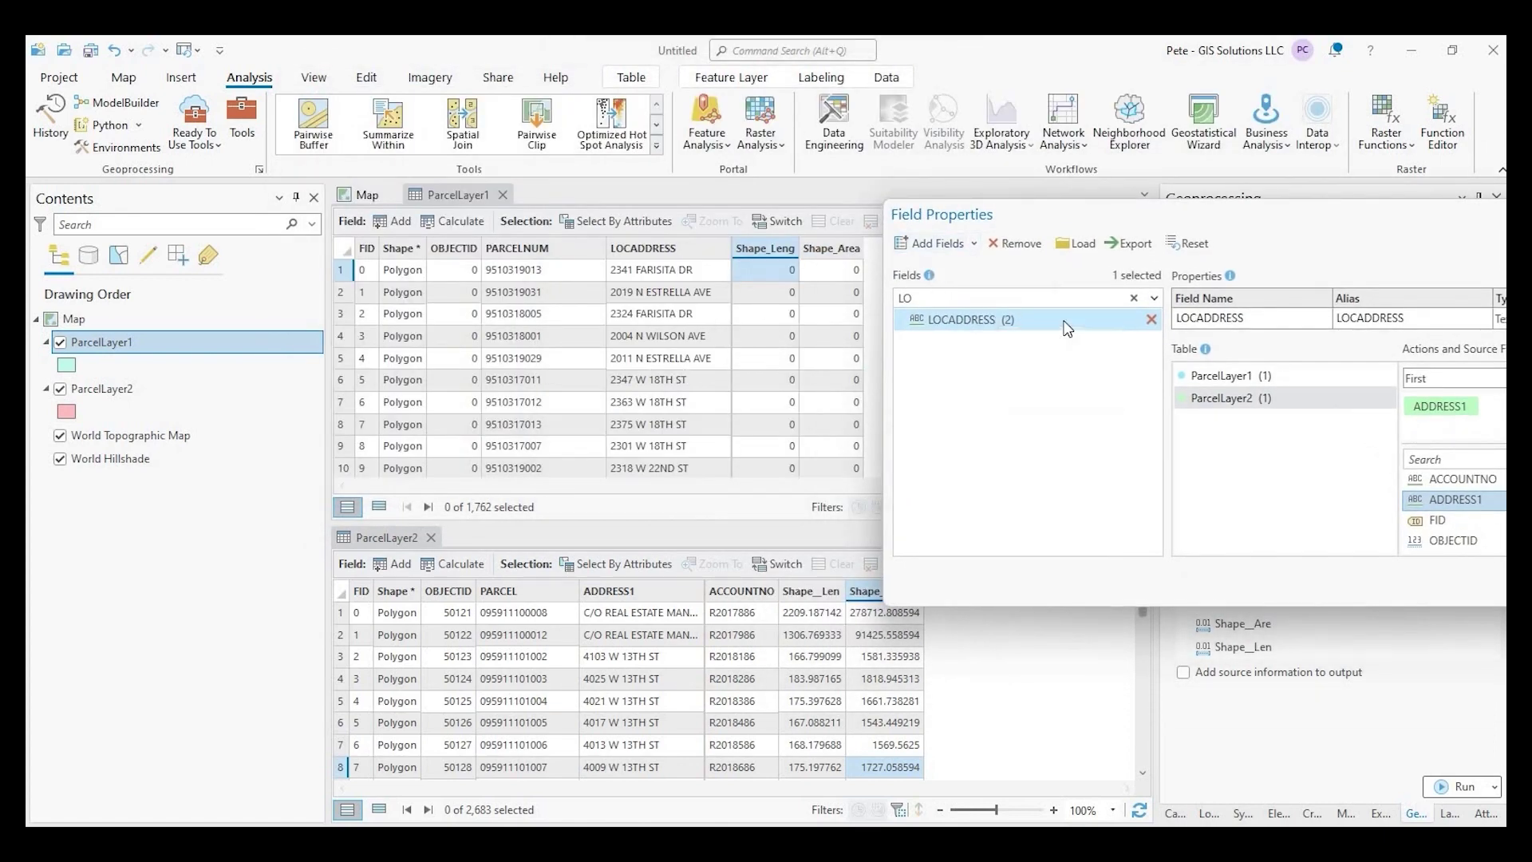
left_click(974, 243)
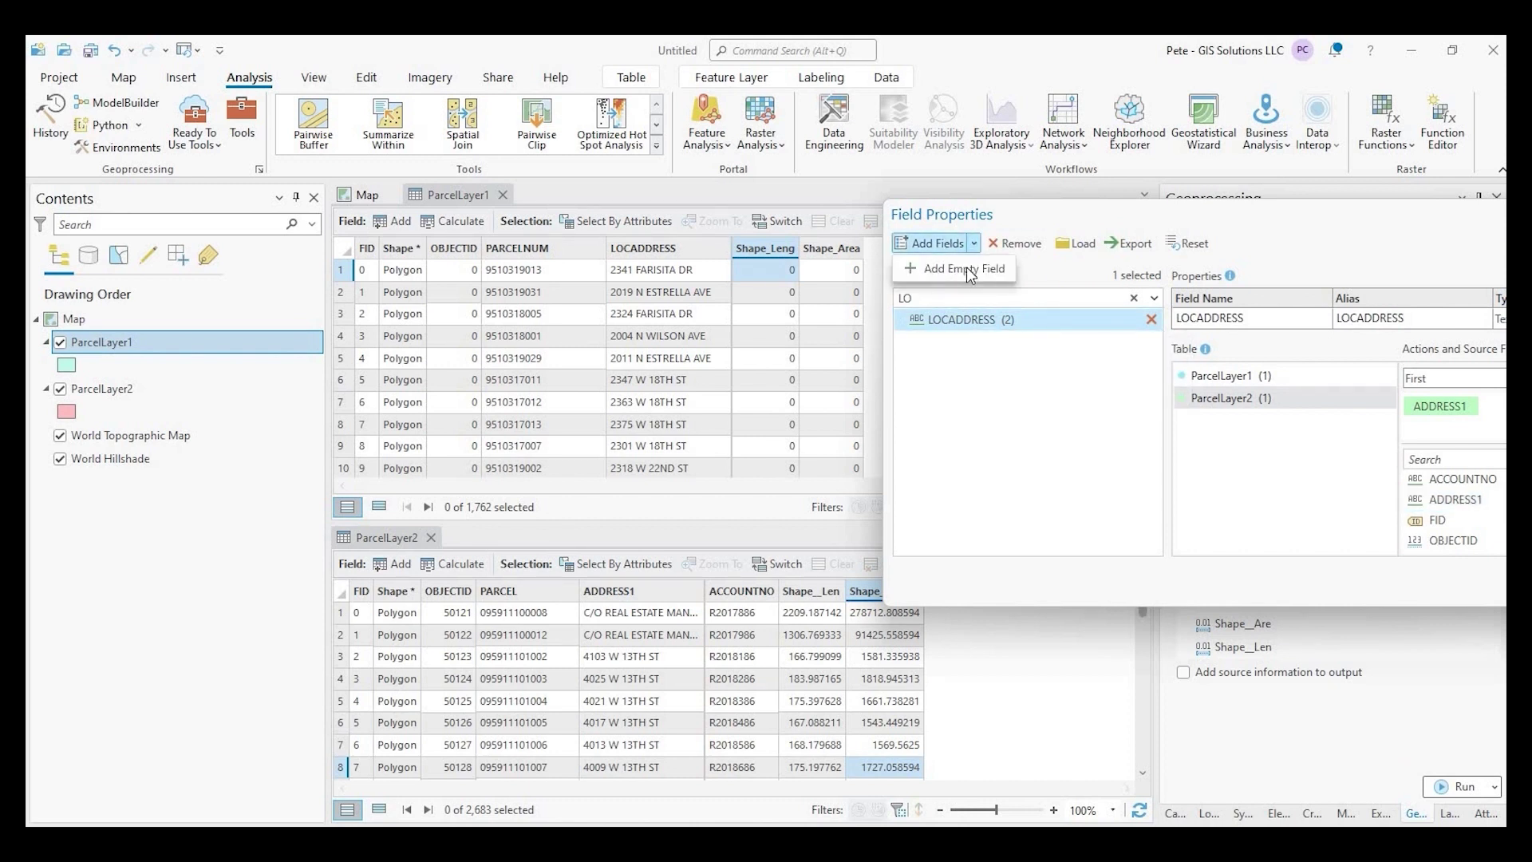
left_click(965, 268)
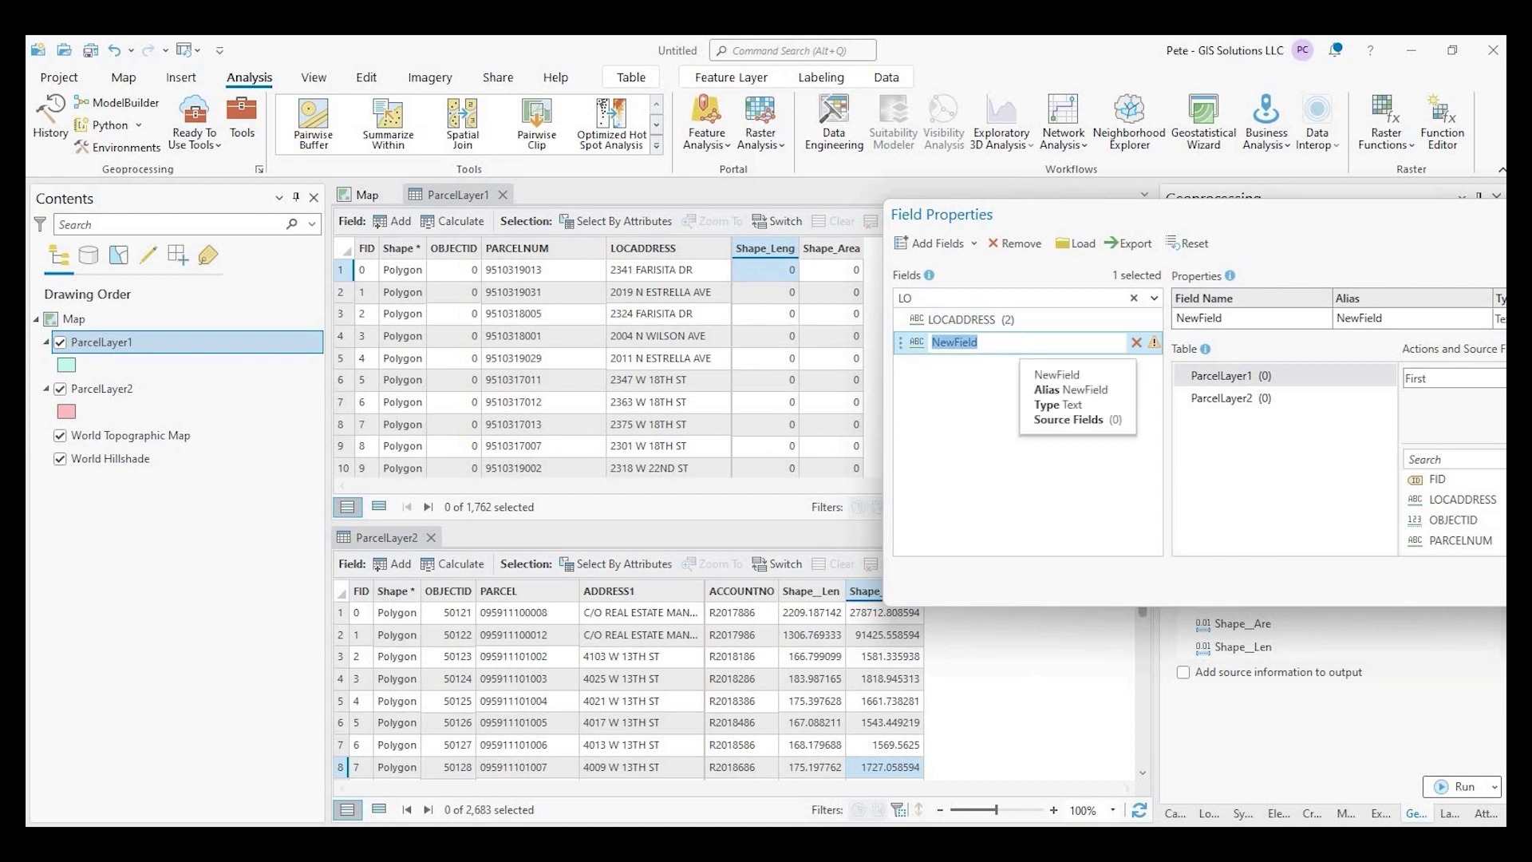
type("ACCOUNT")
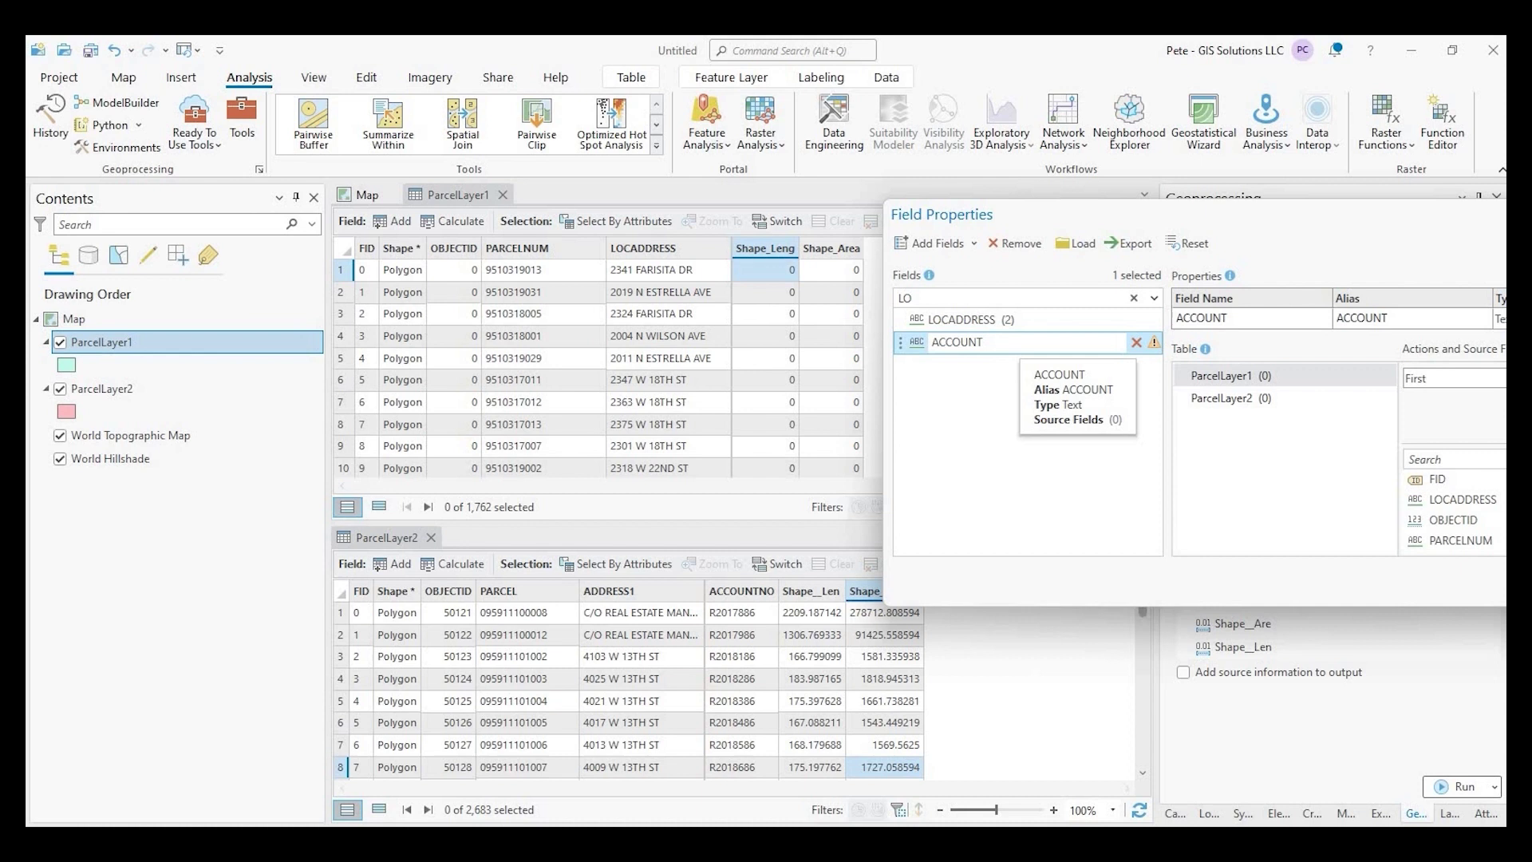
type("_NUM")
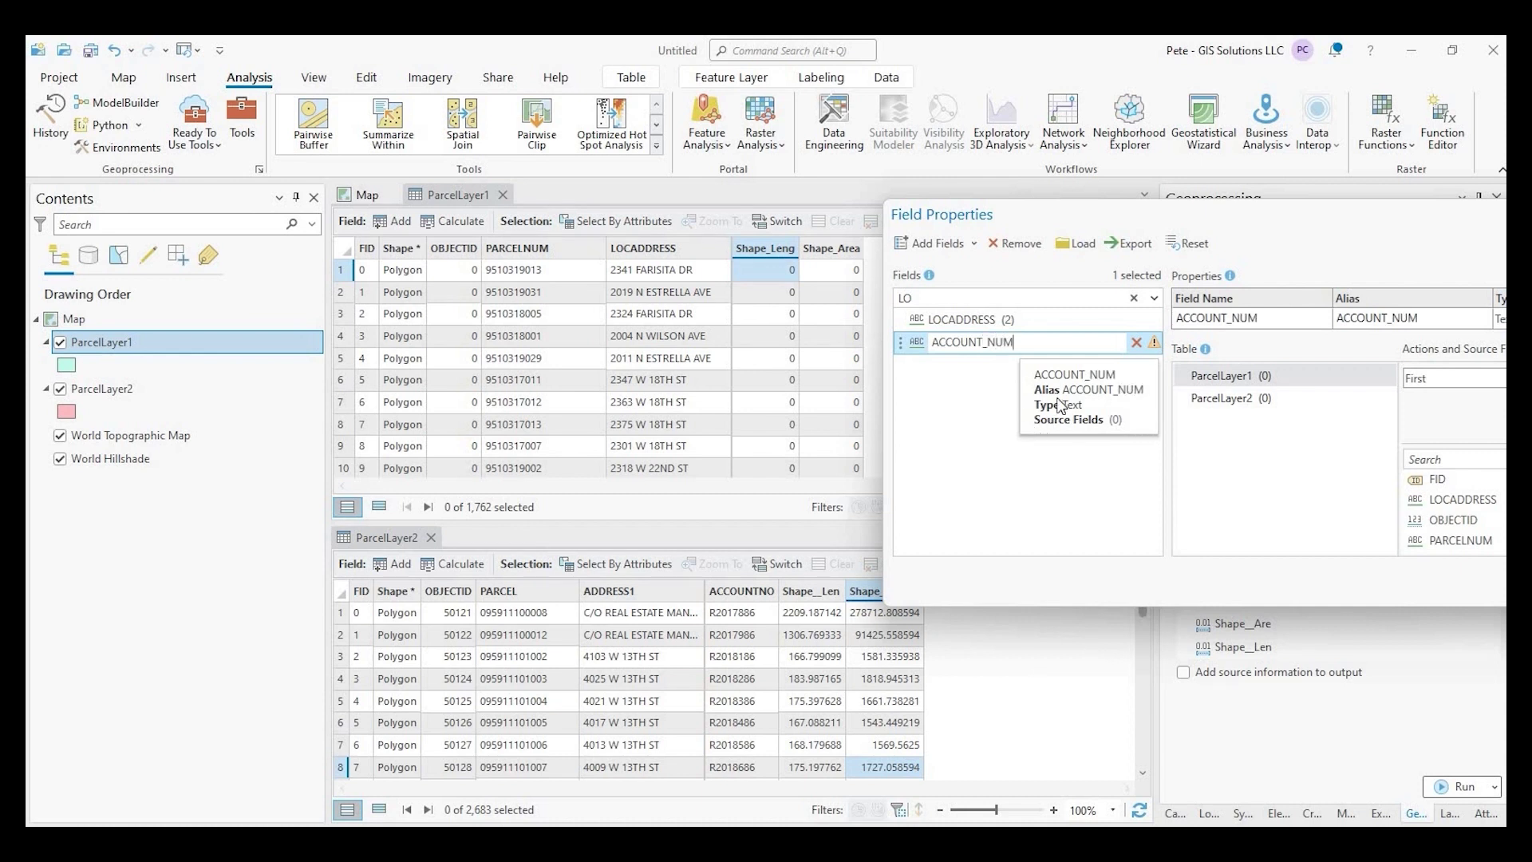
key("Return")
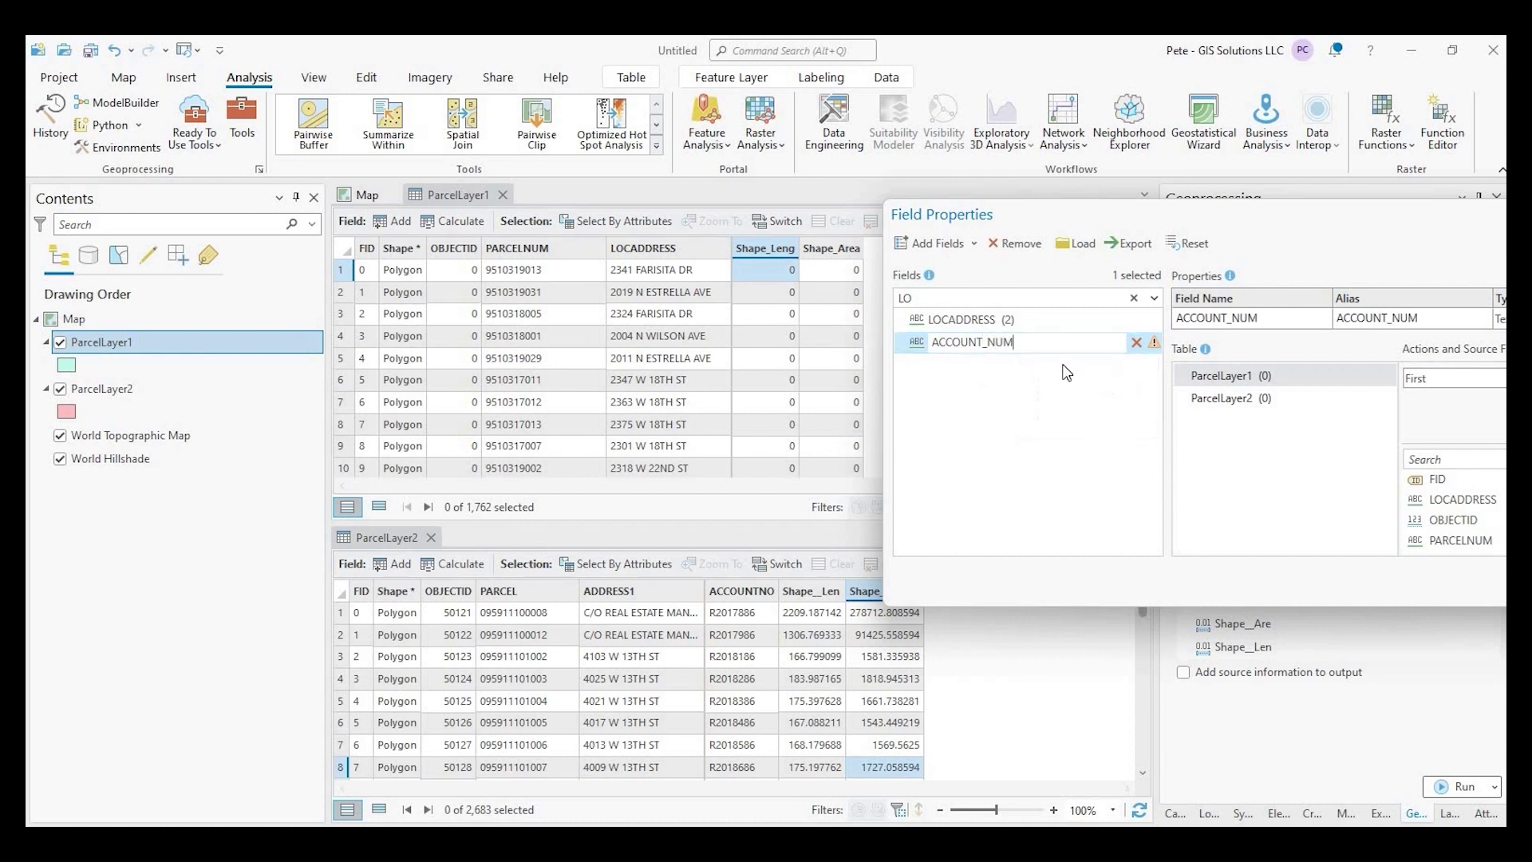
Feed ACCOUNT_NUM from ParcelLayer2's ACCOUNTNO field and accept the field mapping.
left_click(978, 346)
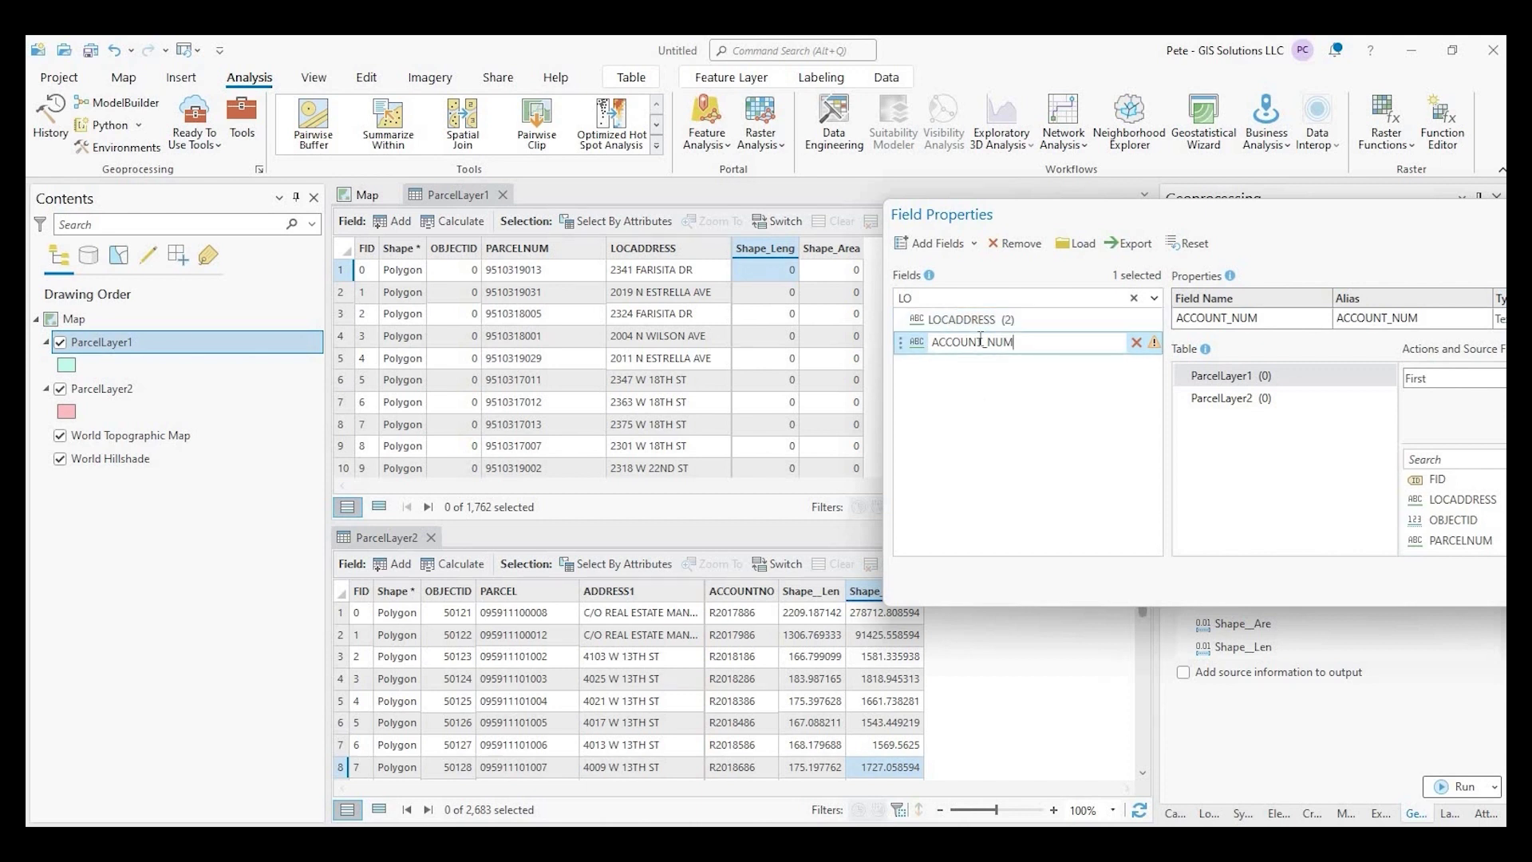
left_click(1205, 399)
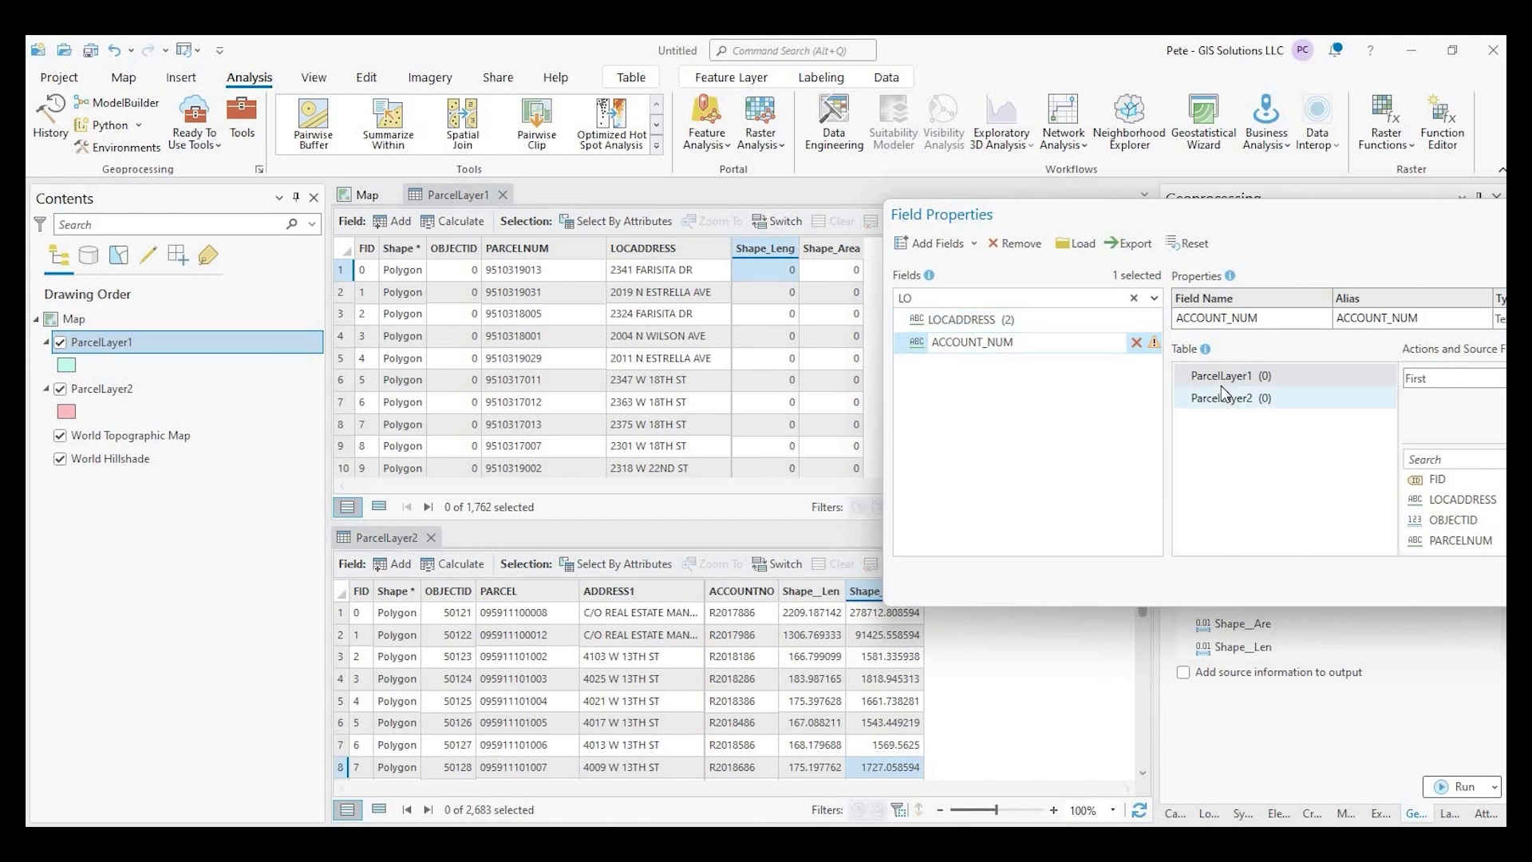
left_click(1223, 377)
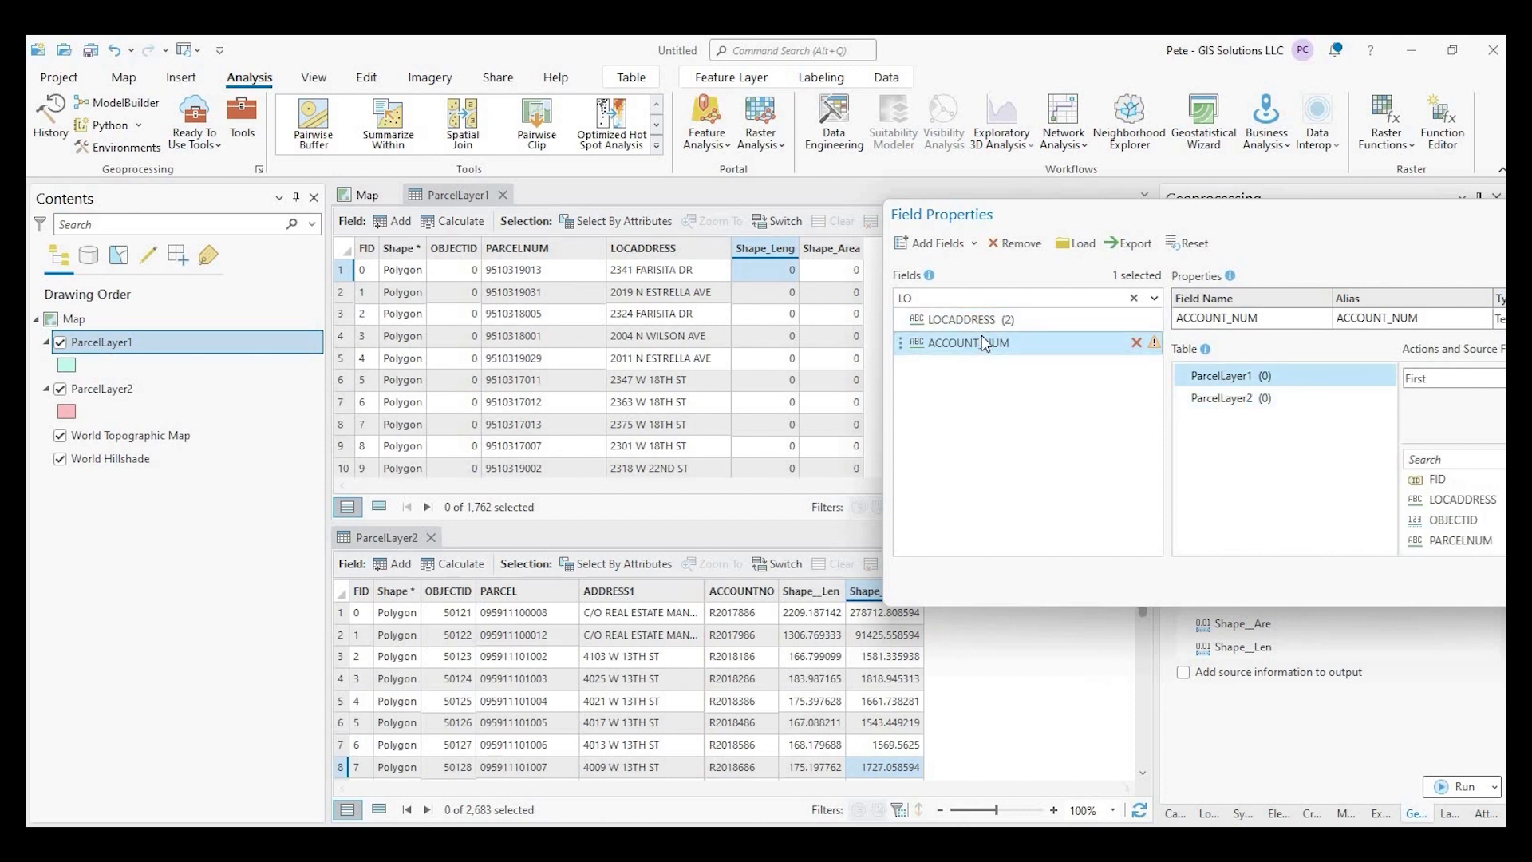
left_click(1209, 399, "ctrl")
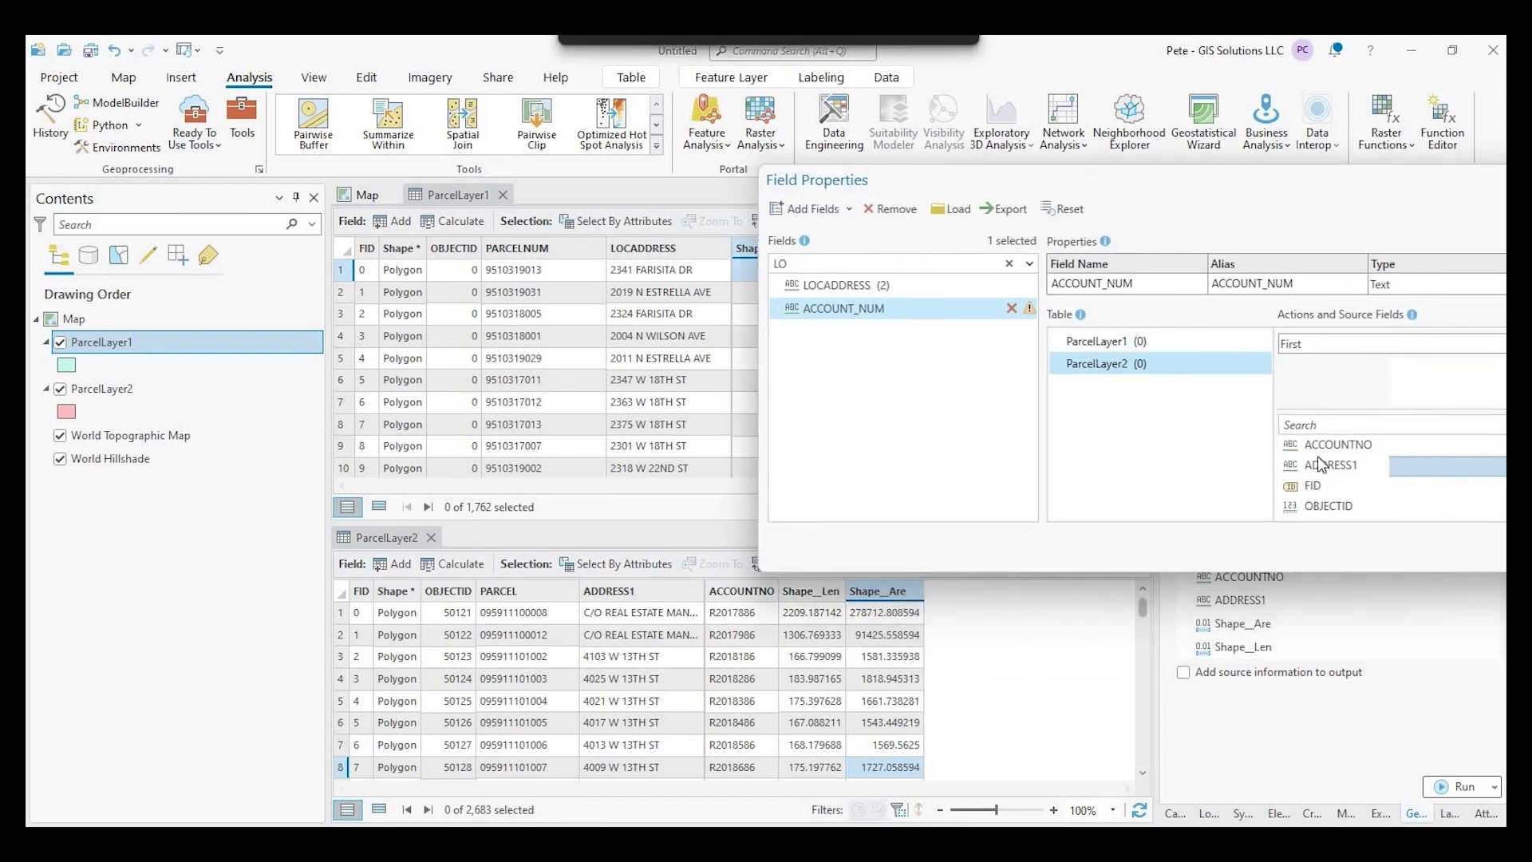
left_click(1245, 398)
left_click(1305, 439)
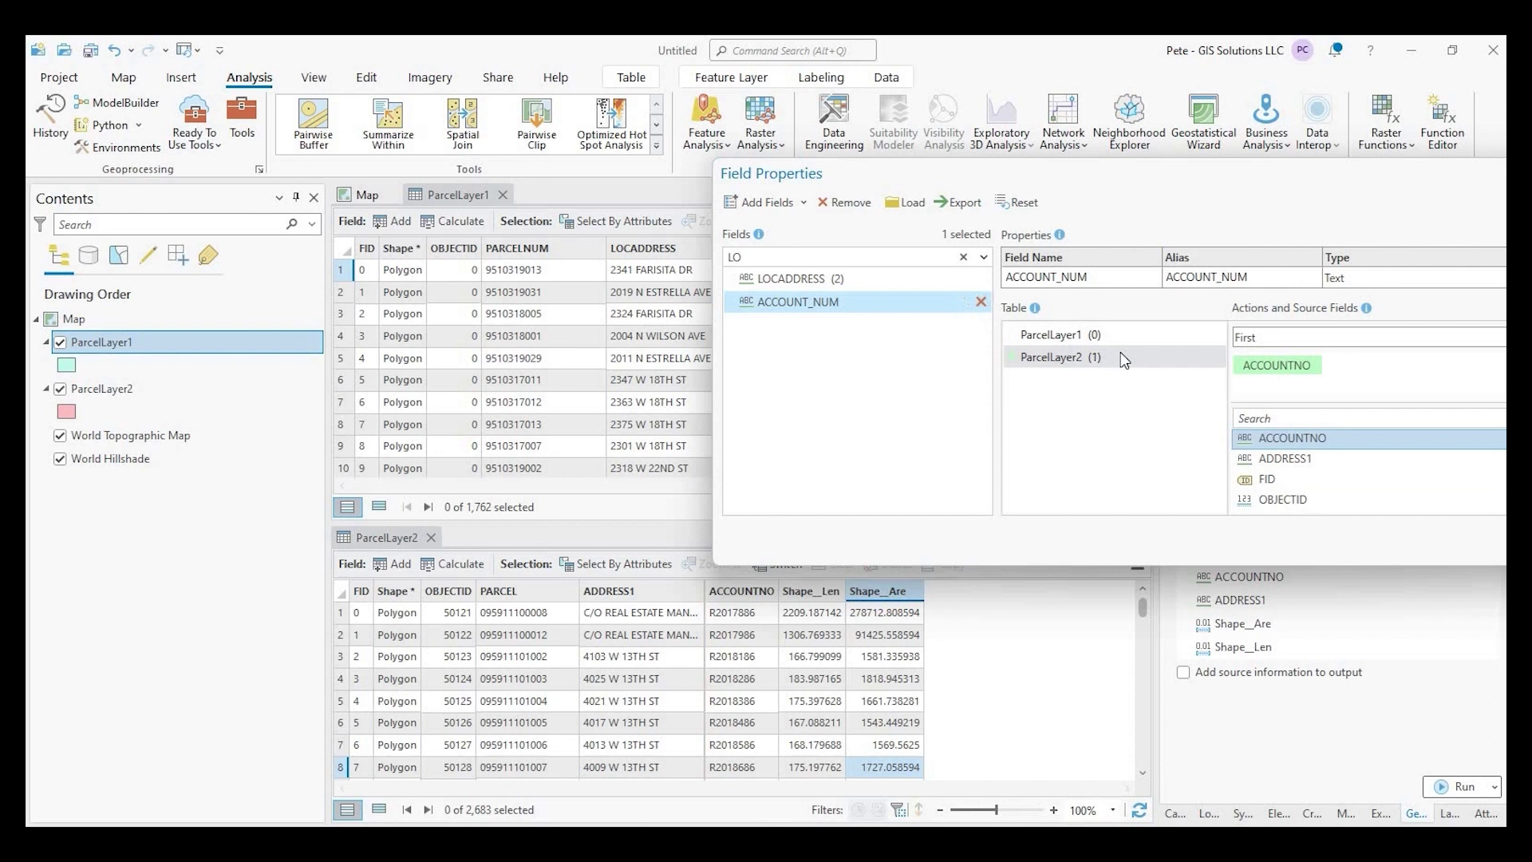
left_click(845, 310)
left_click(1062, 334)
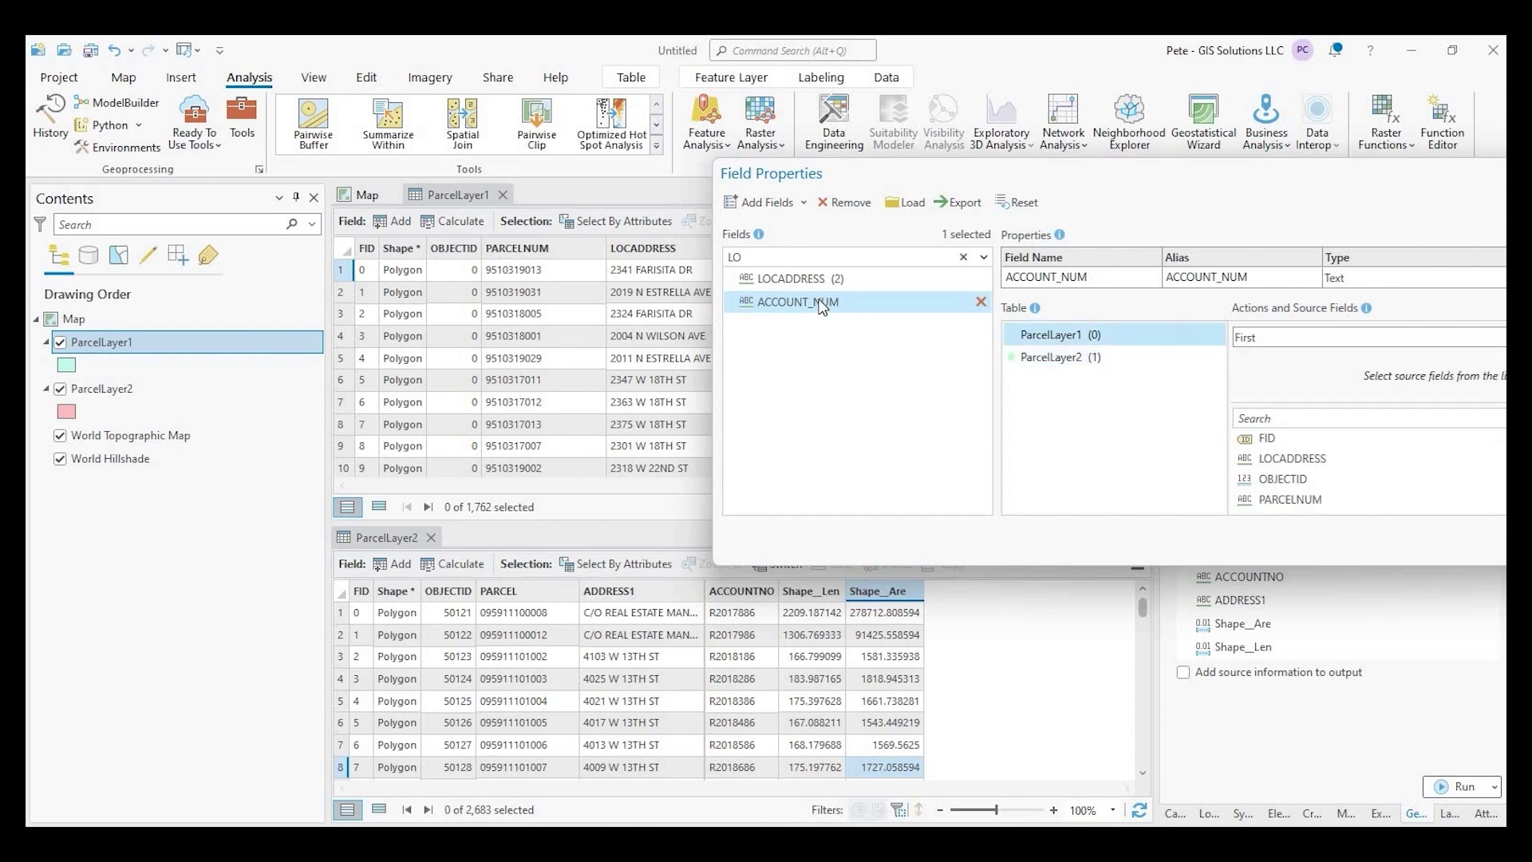
left_click(964, 258)
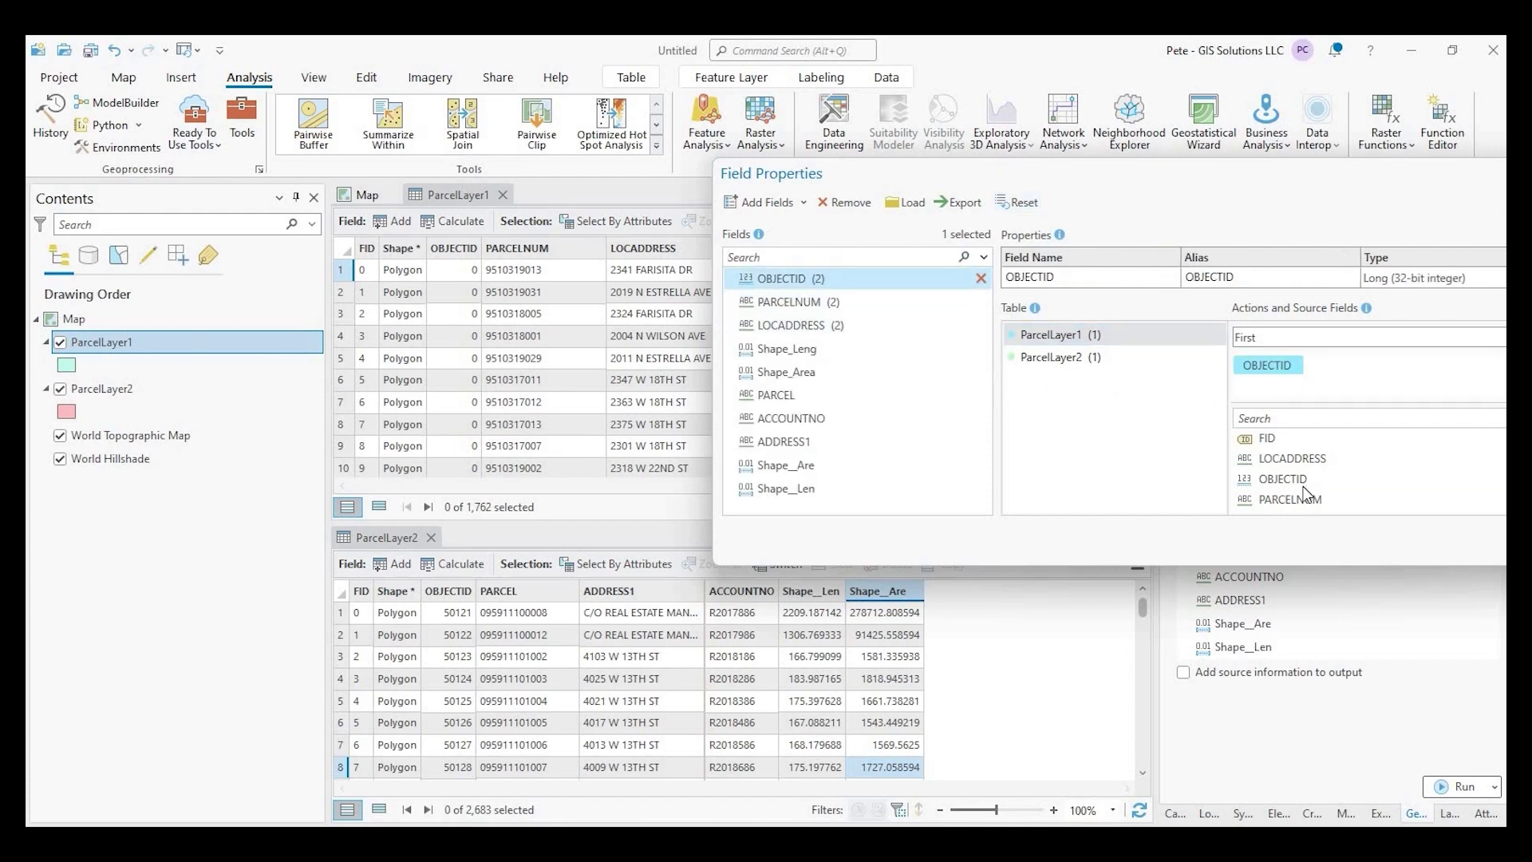
left_click(1239, 531)
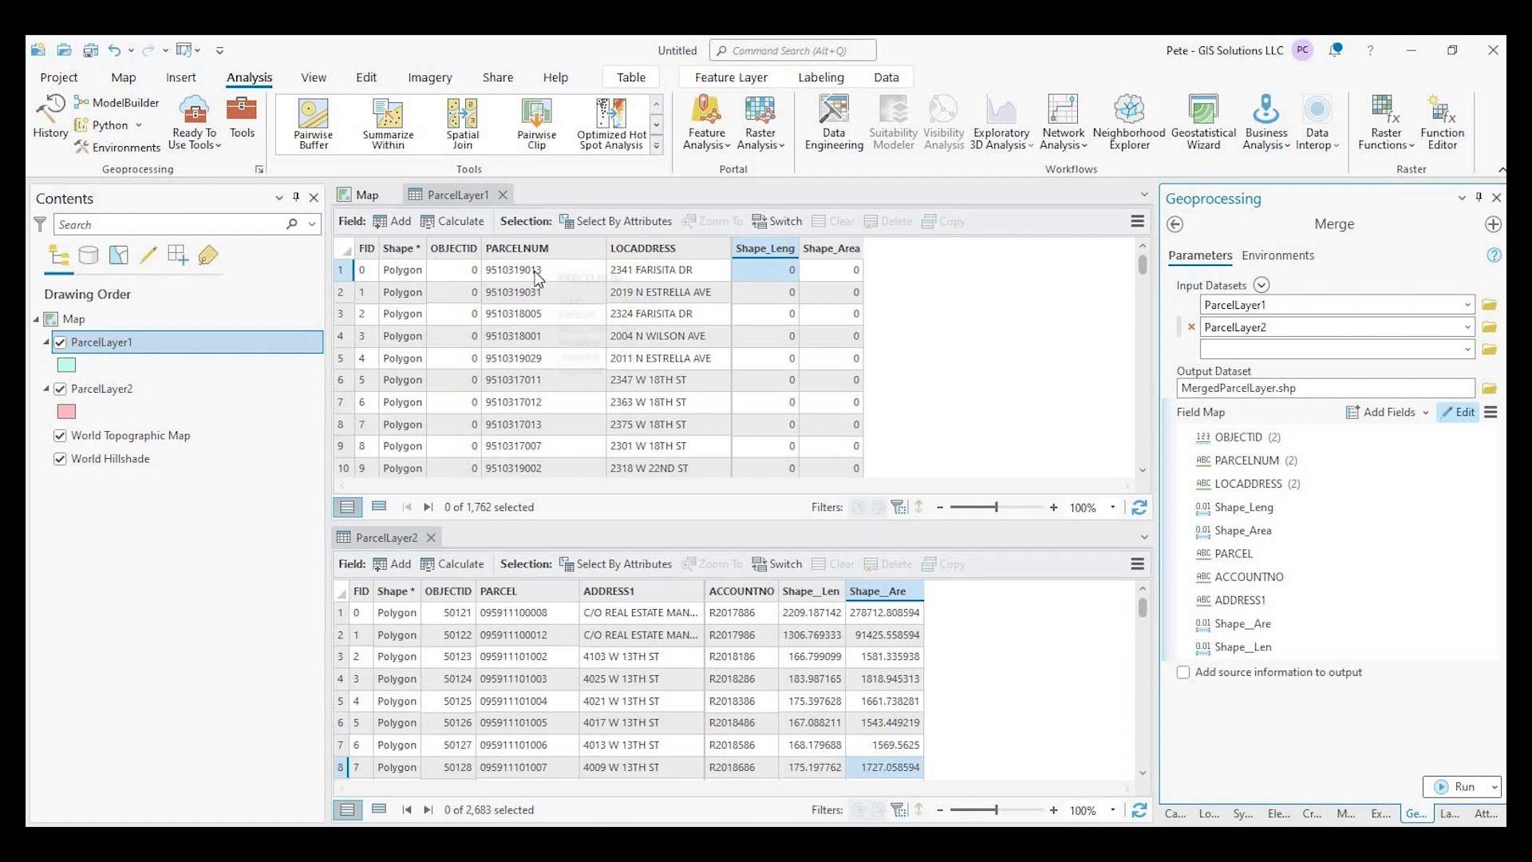
mouse_move(542, 259)
mouse_move(517, 600)
mouse_move(682, 257)
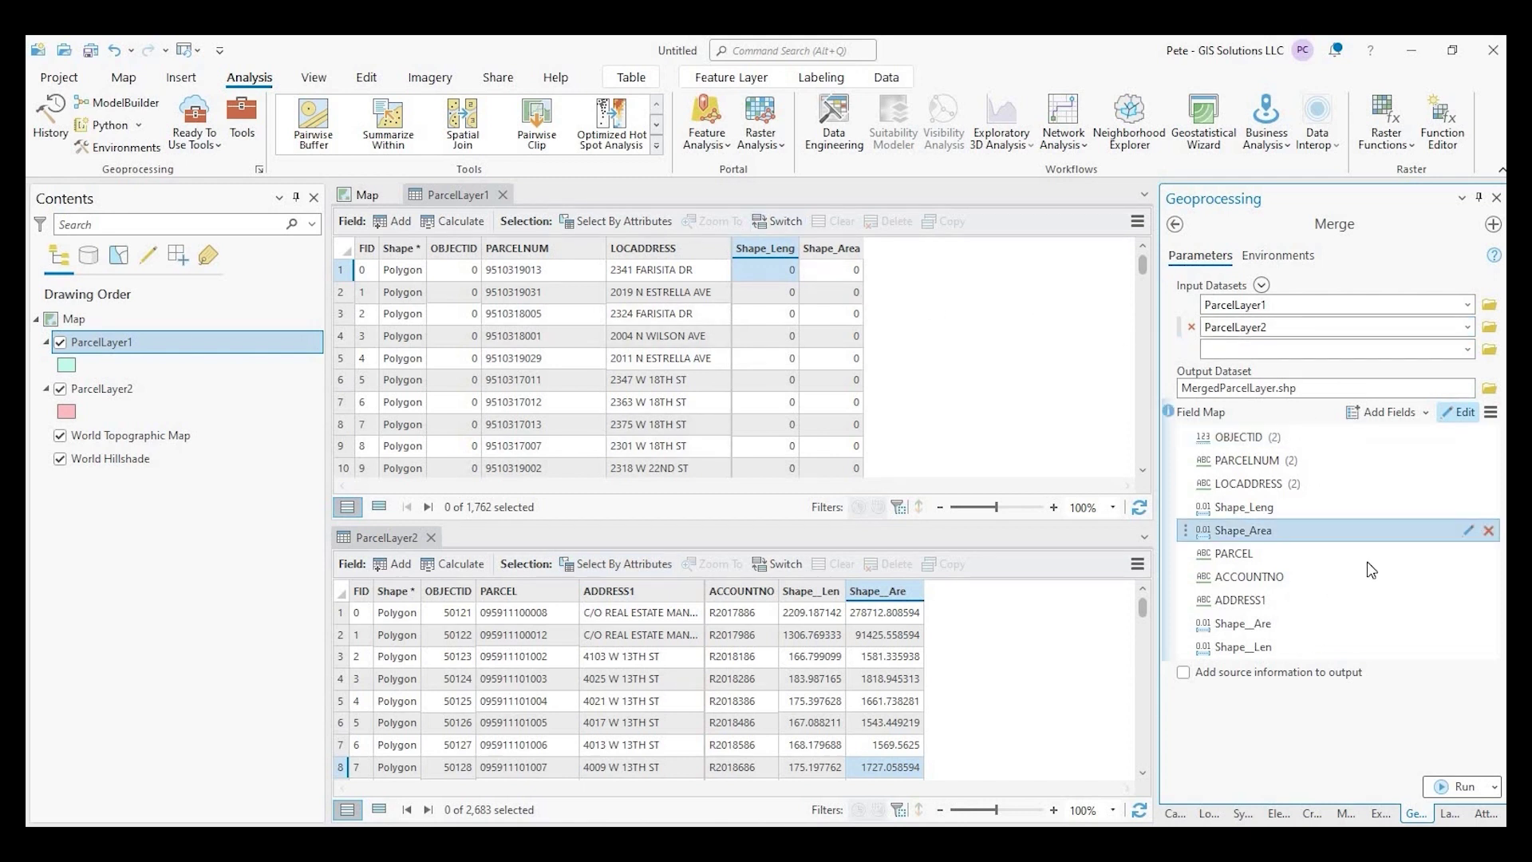
Run the Merge to create MergedParcelLayer and close the completion details.
left_click(1277, 647)
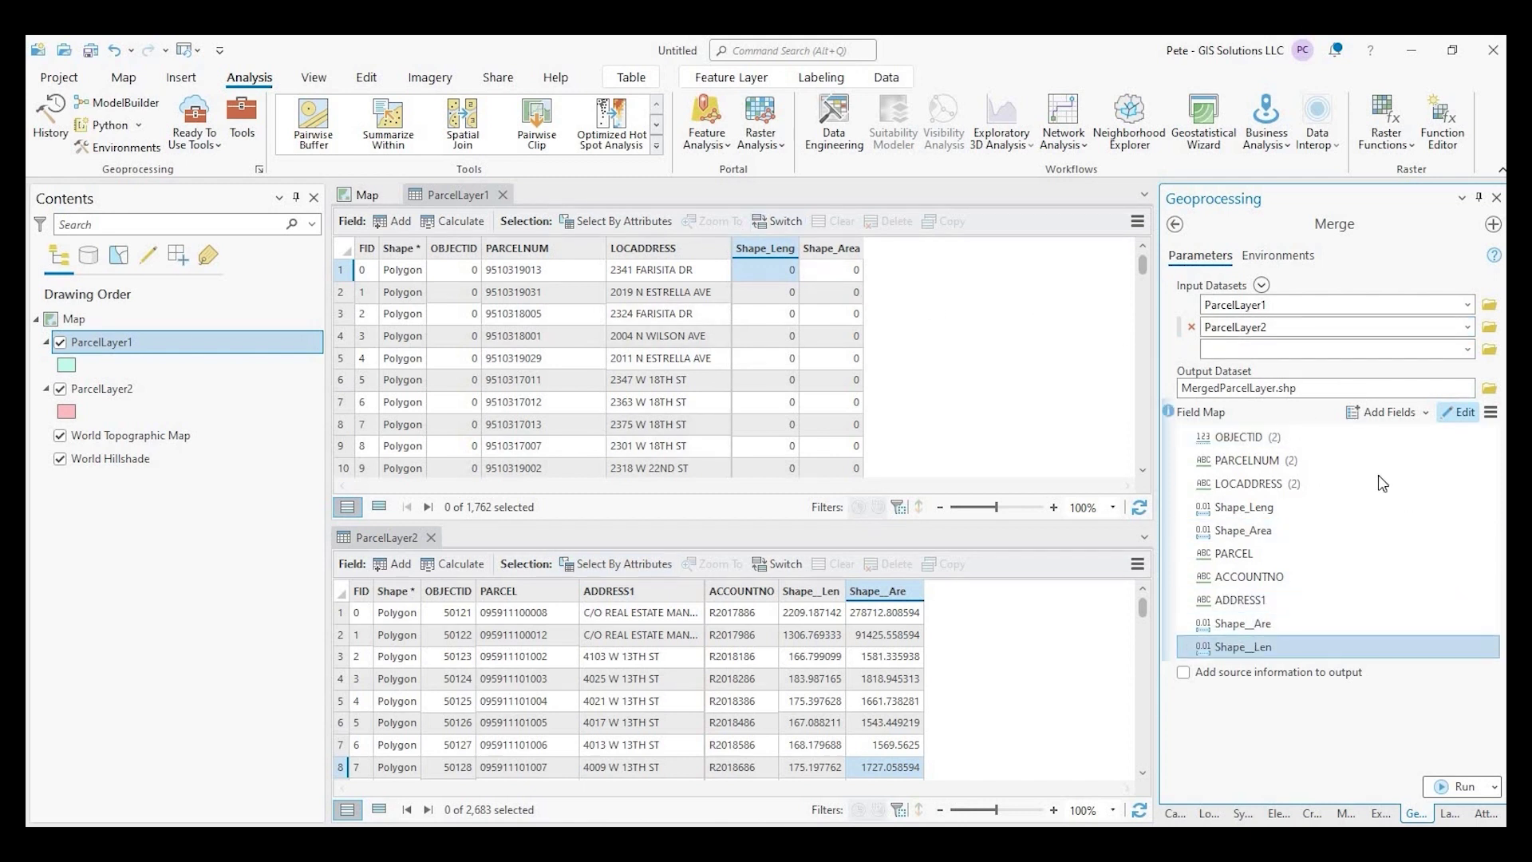
left_click(1426, 412)
left_click(1468, 785)
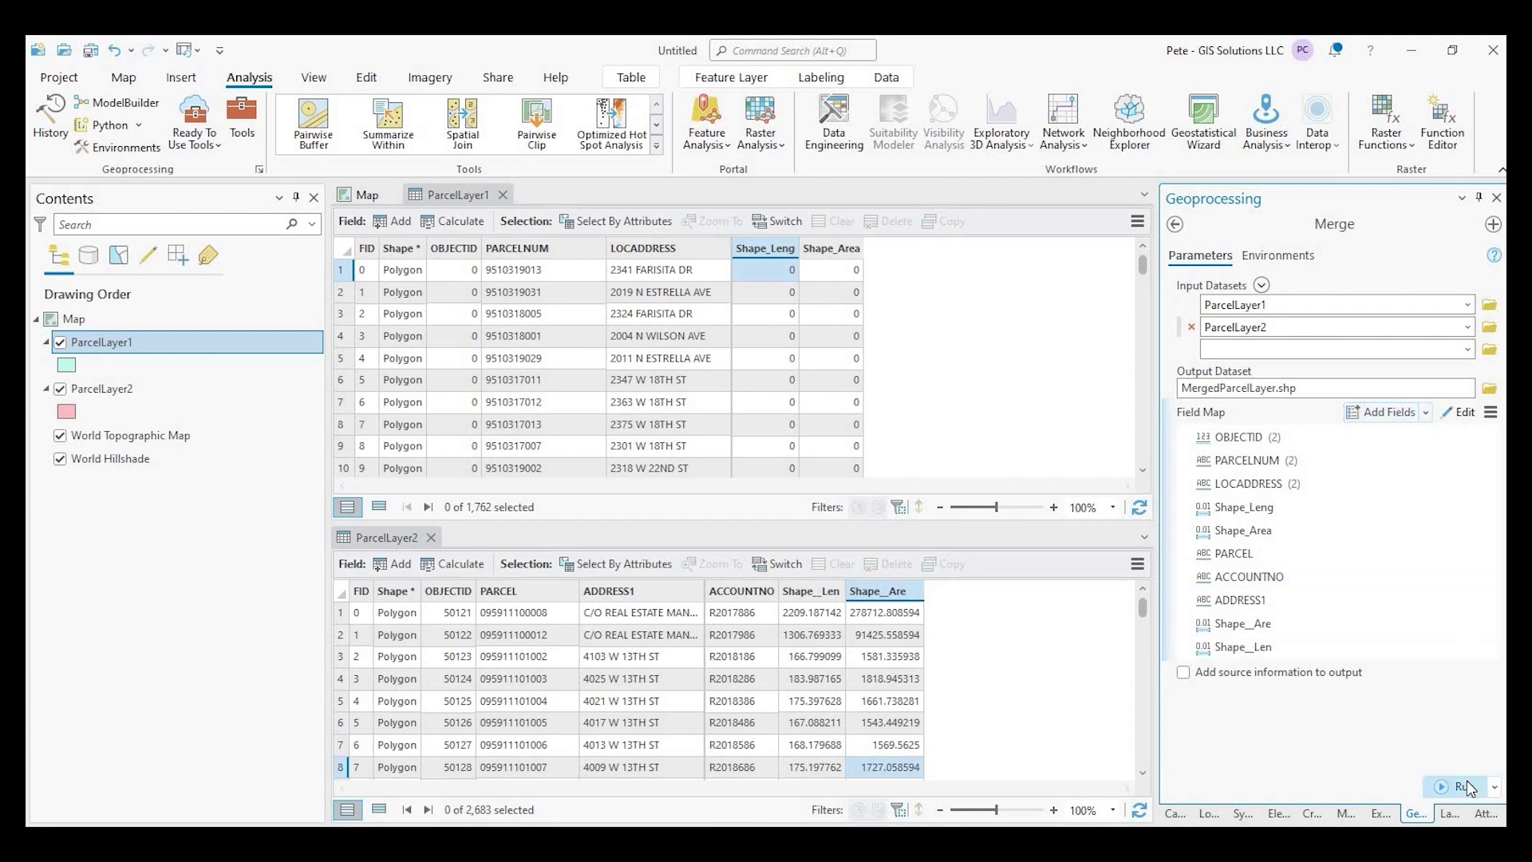
left_click(1468, 785)
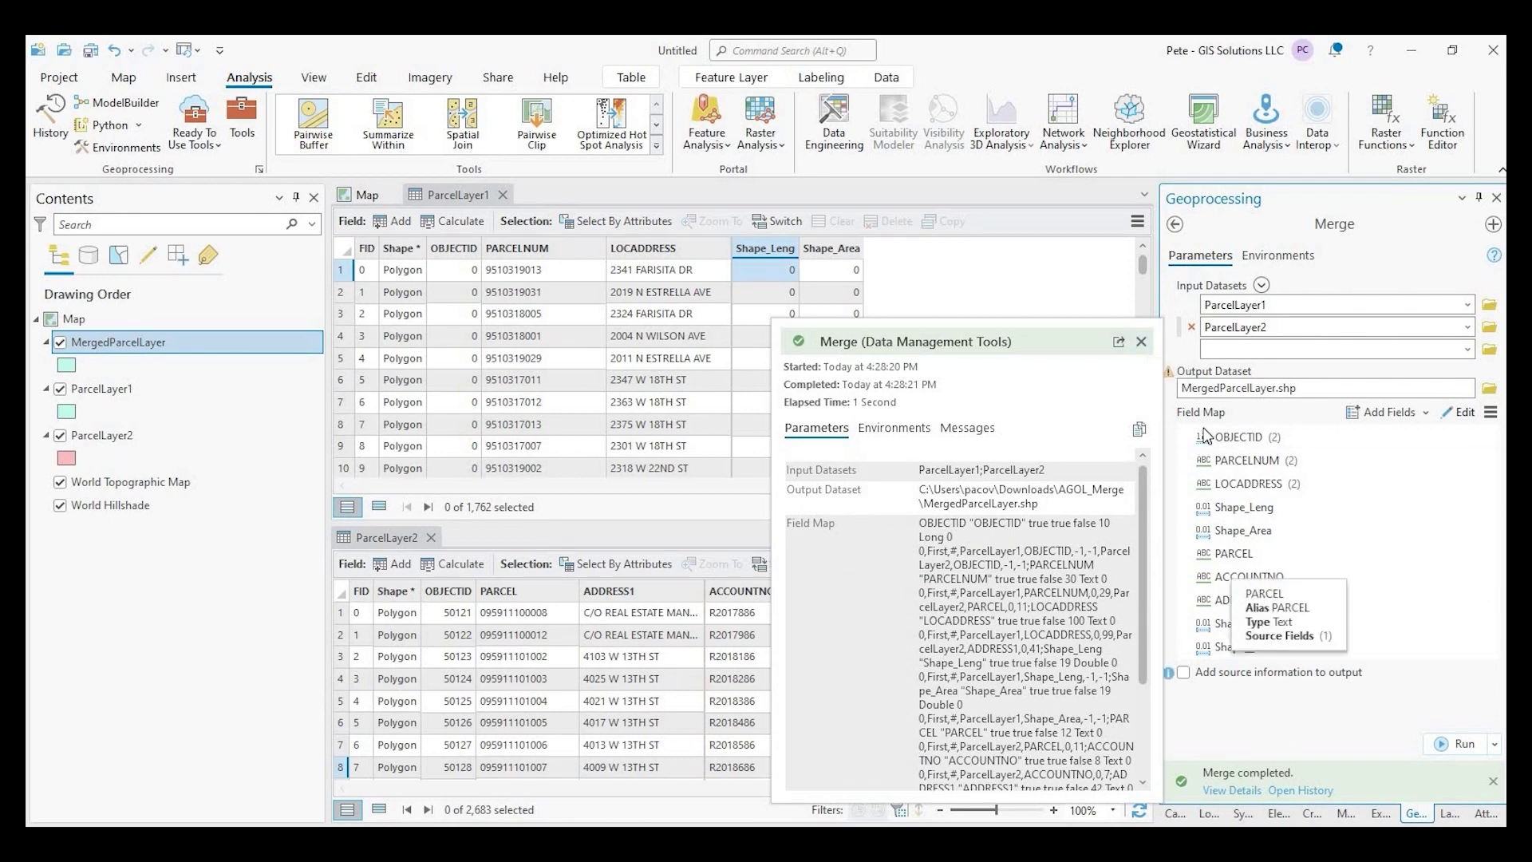
left_click(1144, 343)
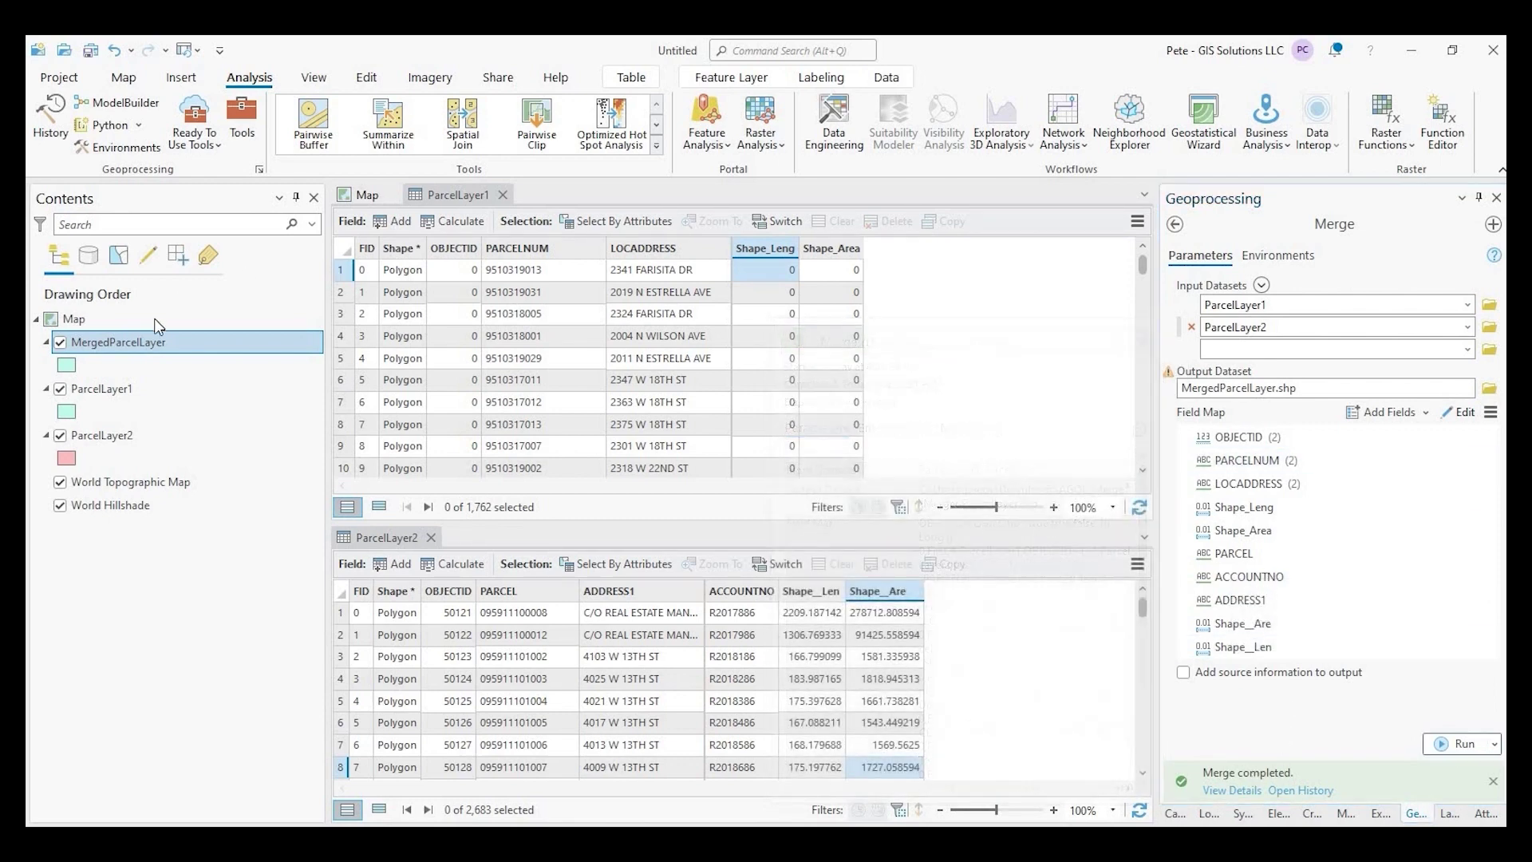
Open MergedParcelLayer's 4,445-record attribute table and select the first ParcelLayer2 record, row 1763.
right_click(119, 346)
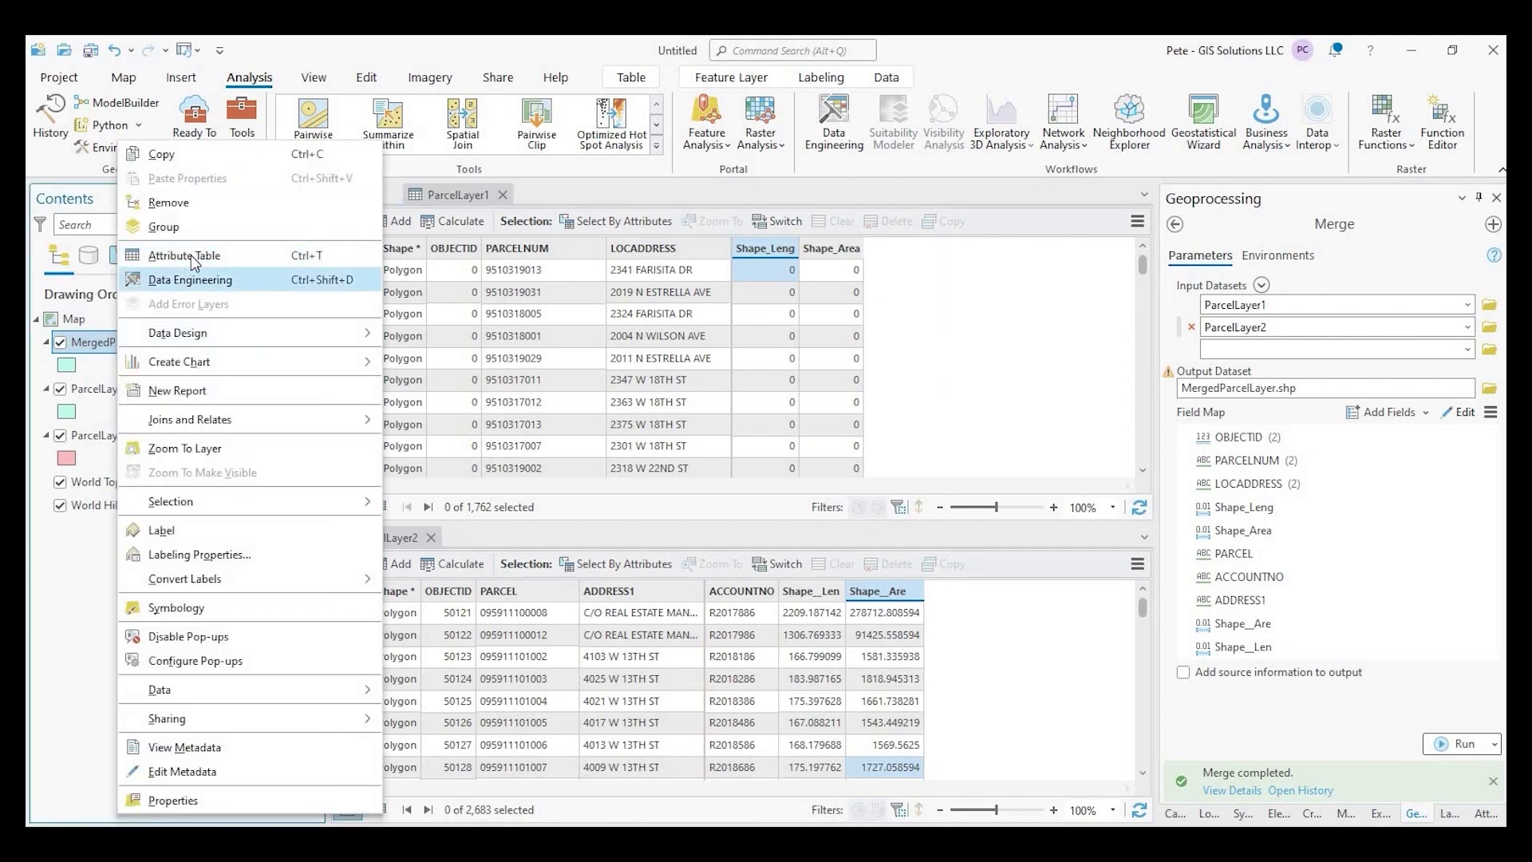
key("Return")
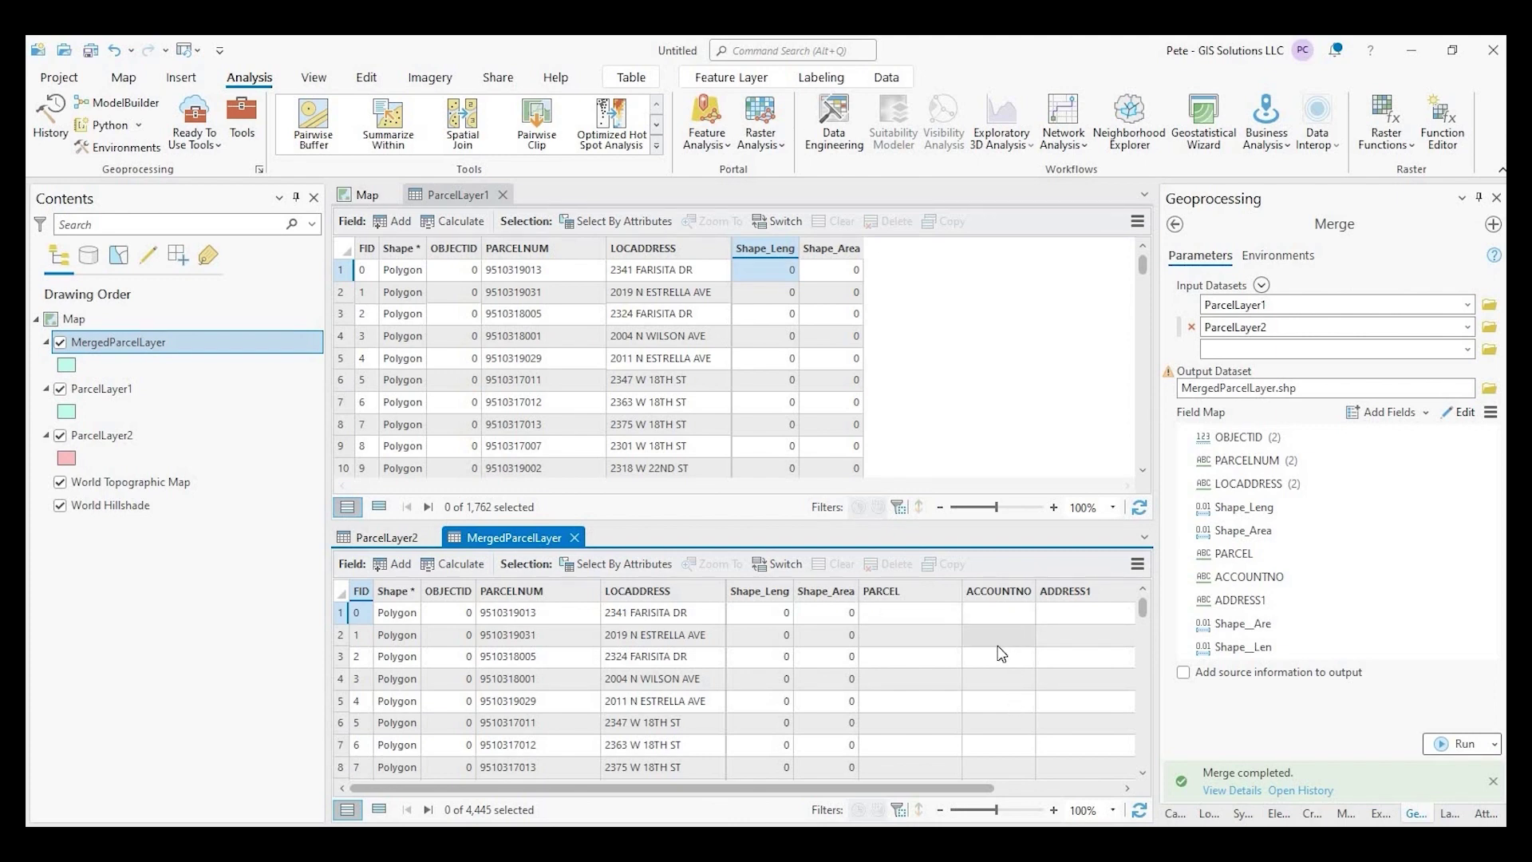
scroll(1001, 654, "down", 14)
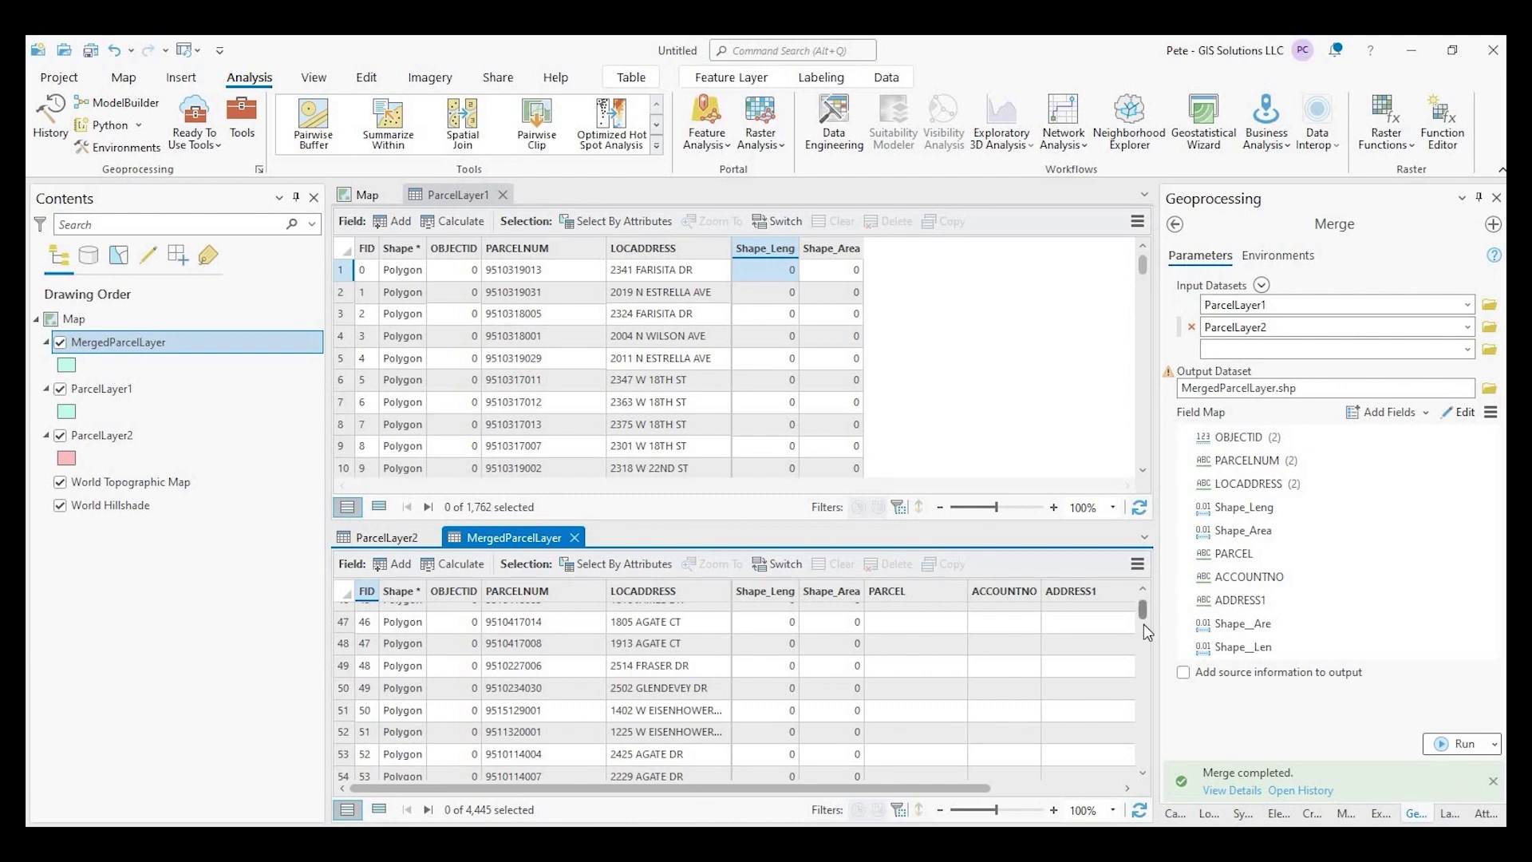
left_click_drag(1143, 613, 1140, 669)
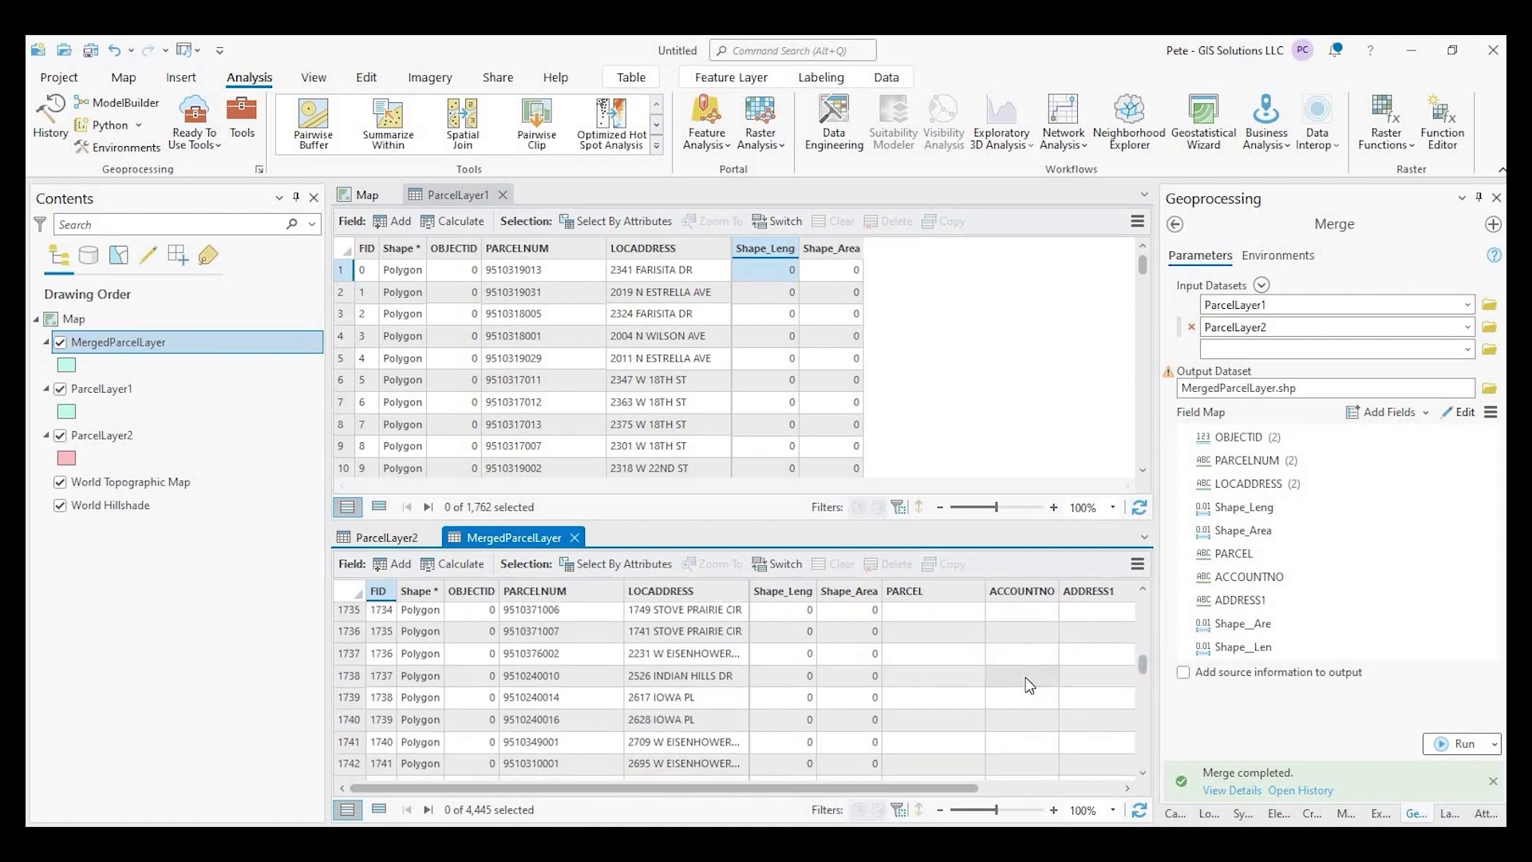
scroll(1027, 678, "down", 7)
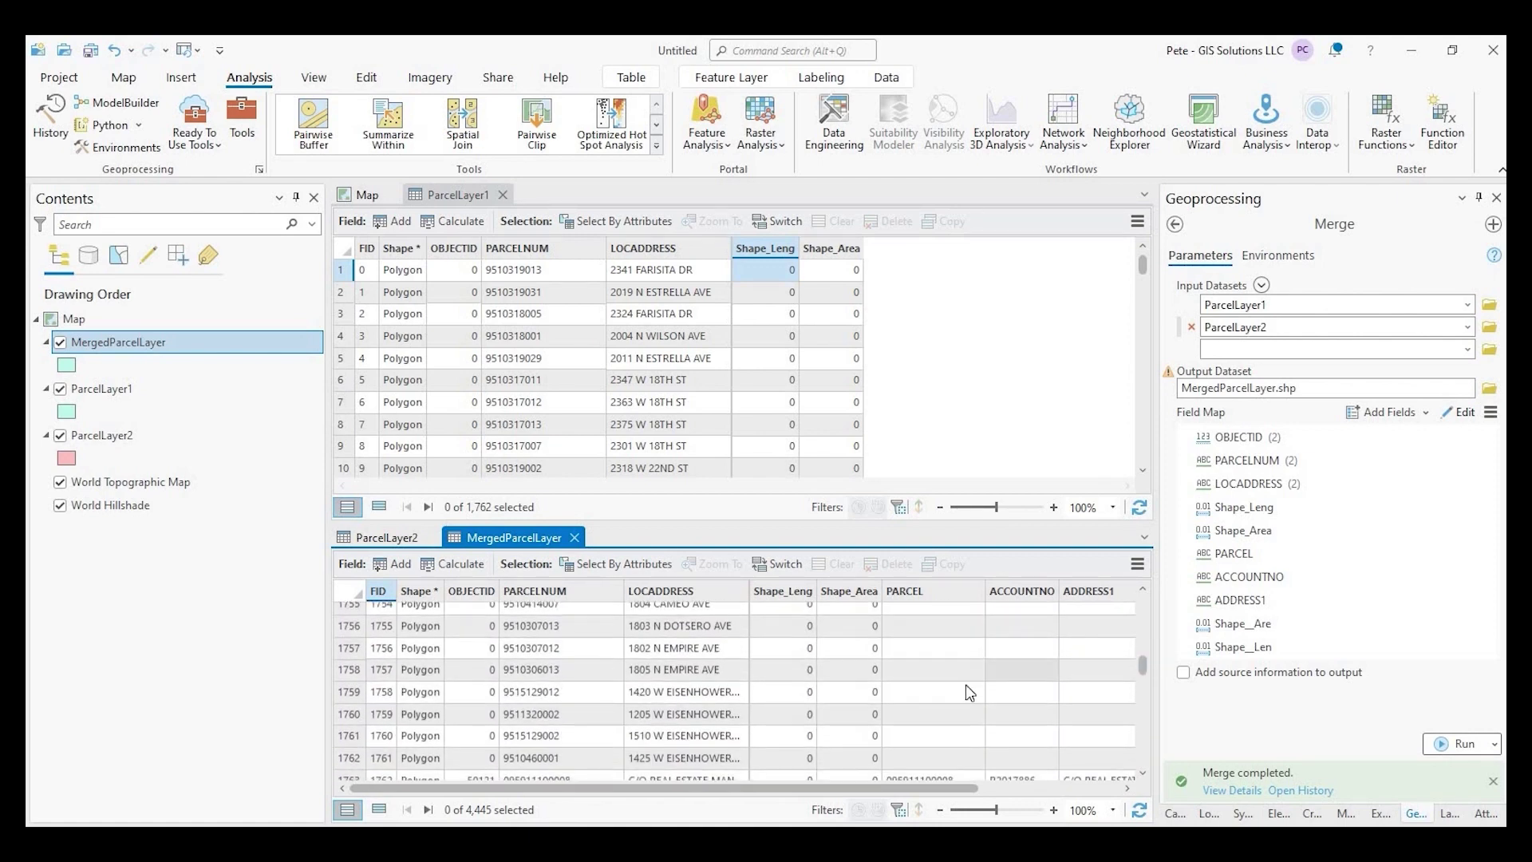
scroll(683, 691, "down", 2)
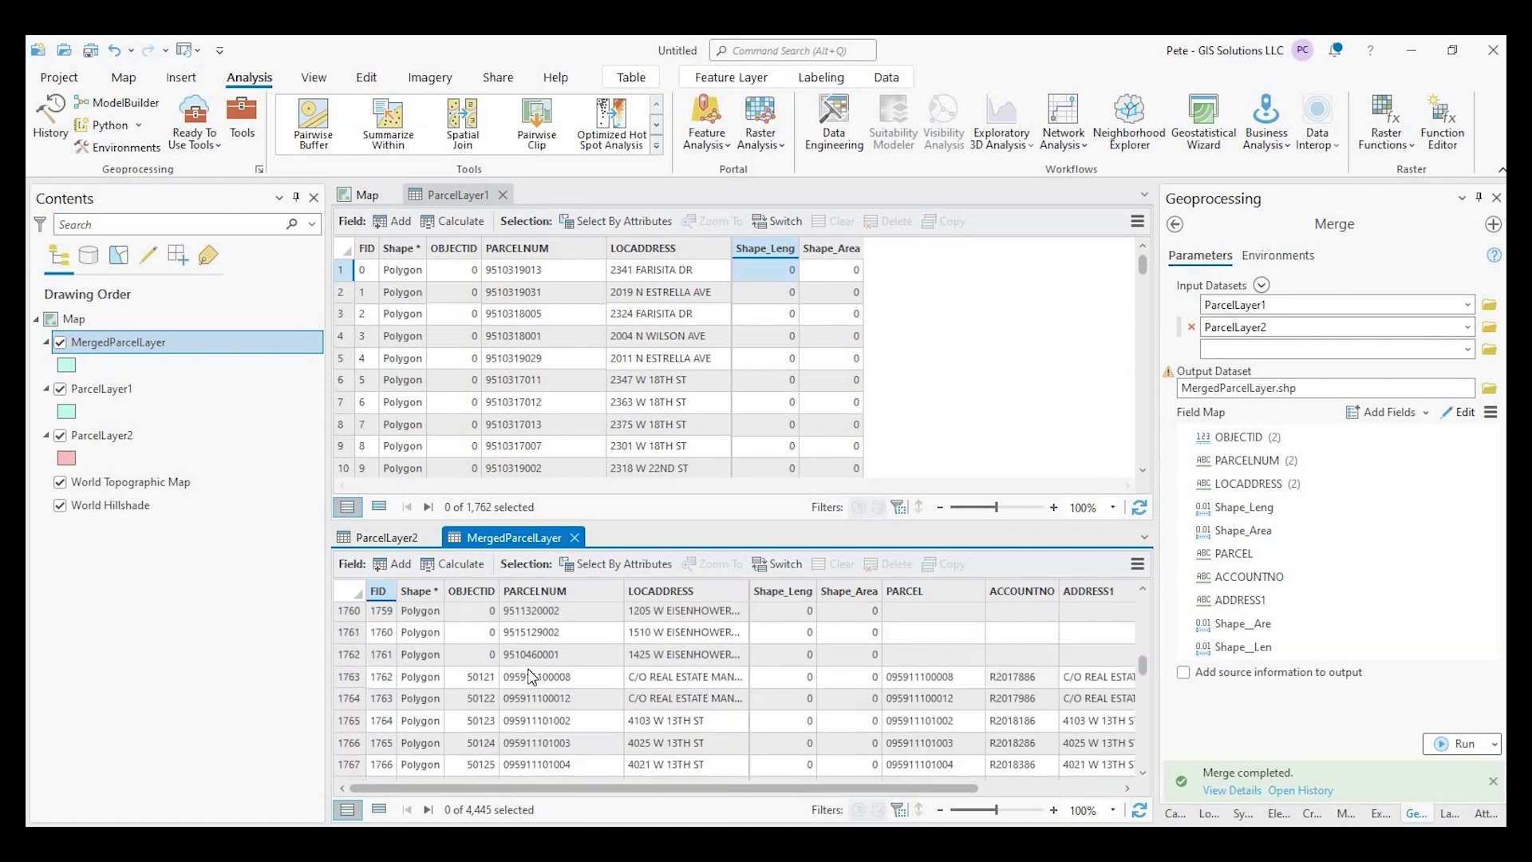
left_click(355, 676)
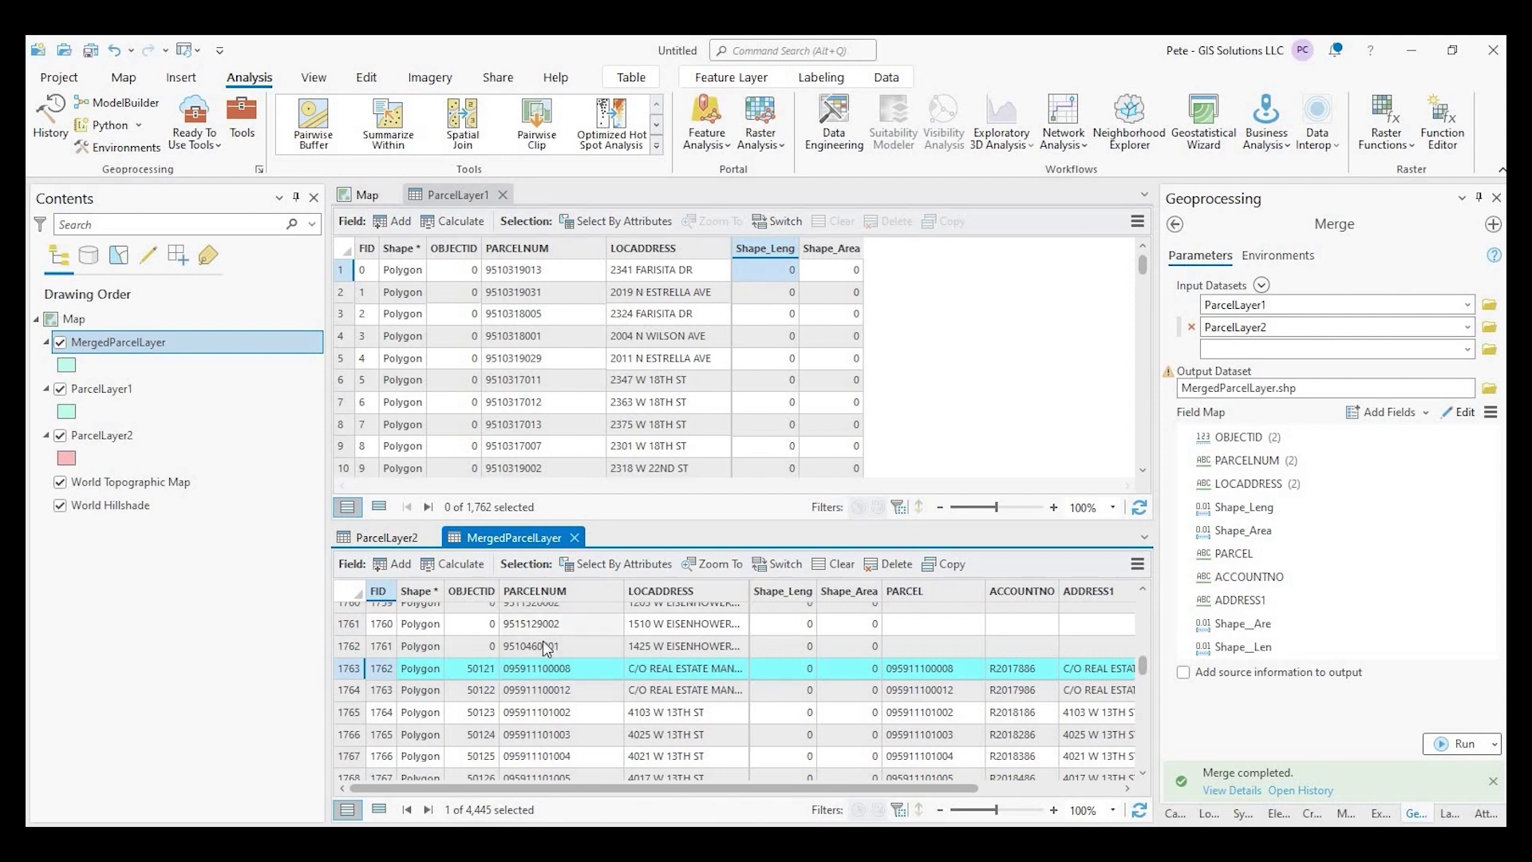
scroll(609, 653, "up", 2)
scroll(663, 654, "down", 2)
Clear the selected record and remove the PARCEL and ADDRESS1 fields from the Field Map.
scroll(1034, 790, "right", 2)
scroll(1034, 790, "left", 2)
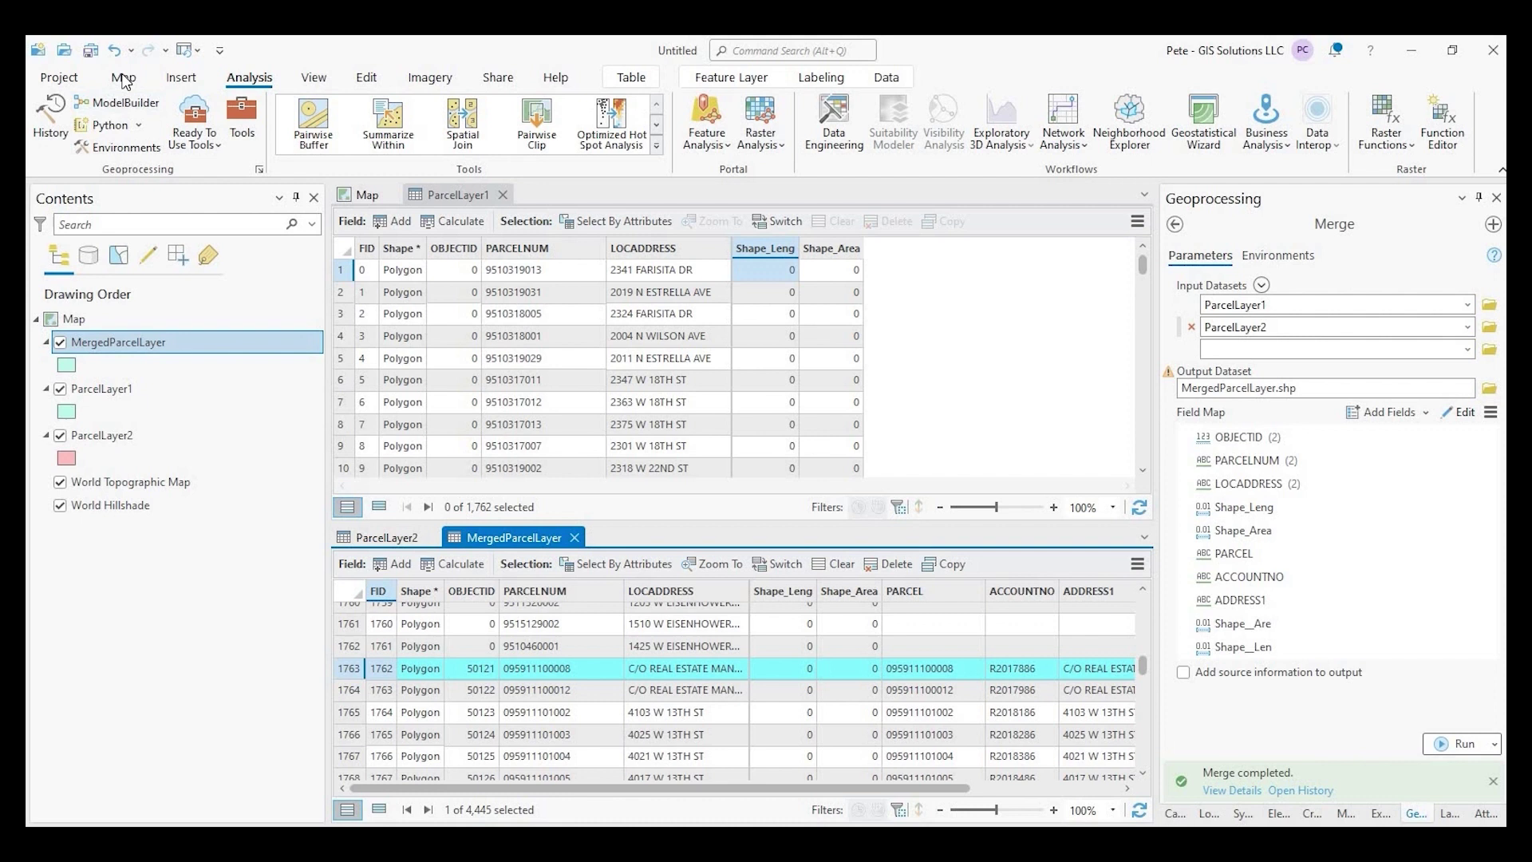
scroll(714, 124, "up", 2)
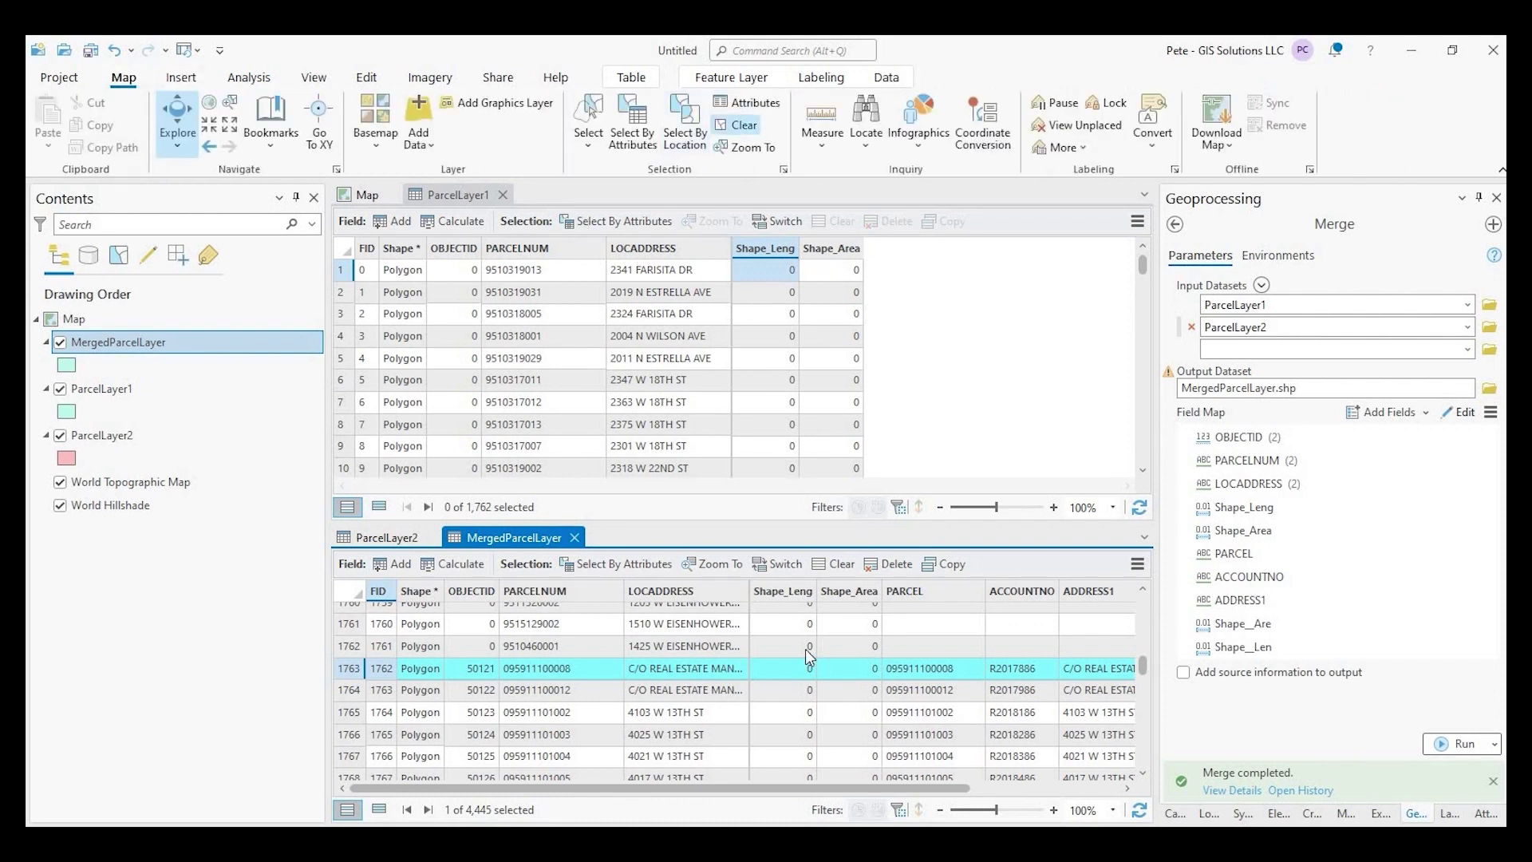
left_click(778, 669, "ctrl")
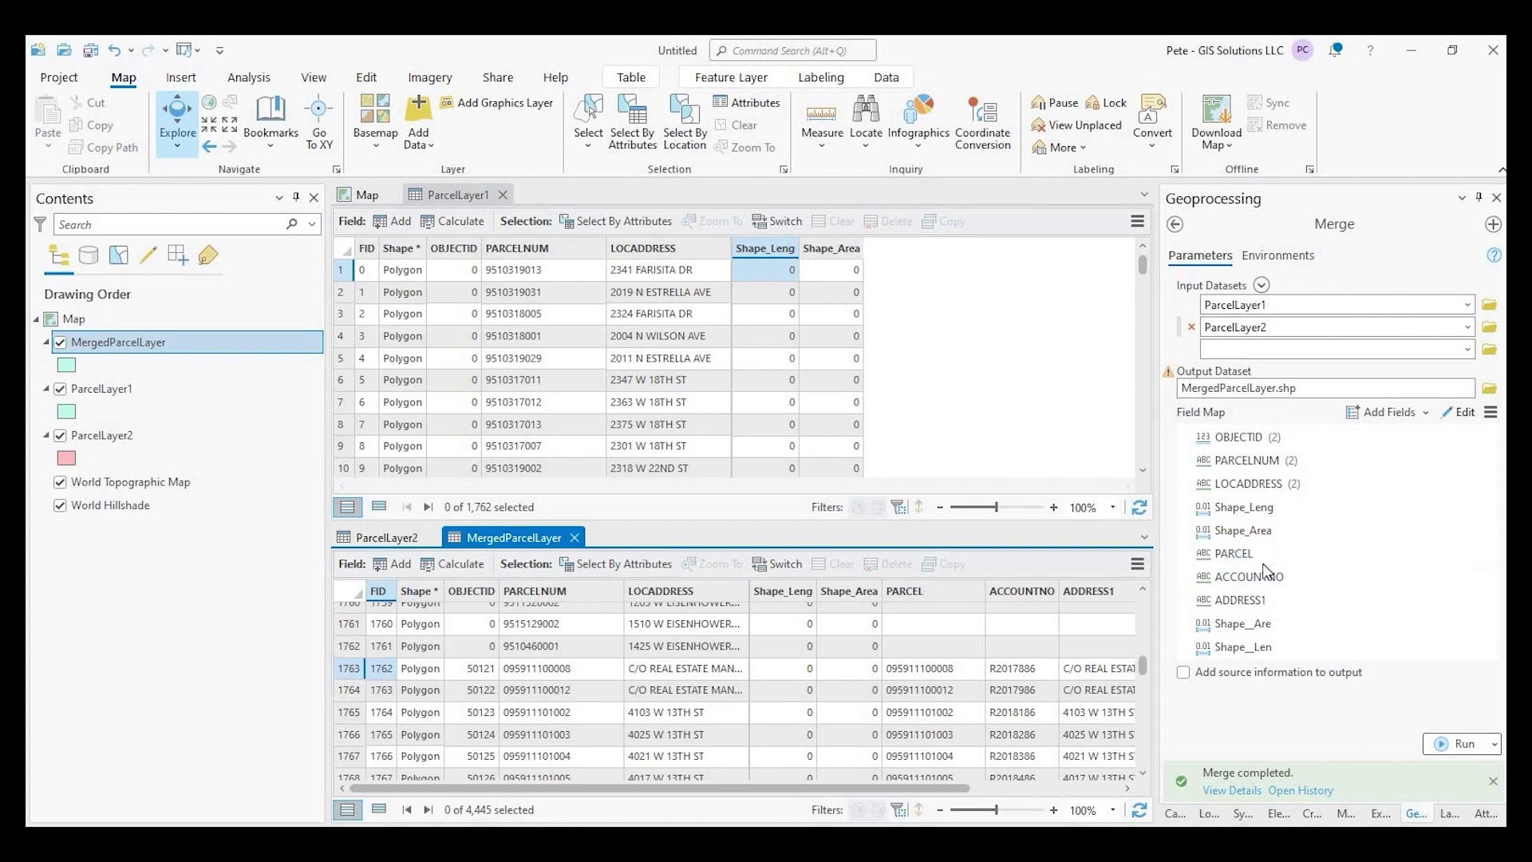
left_click(1488, 554)
left_click(1488, 577)
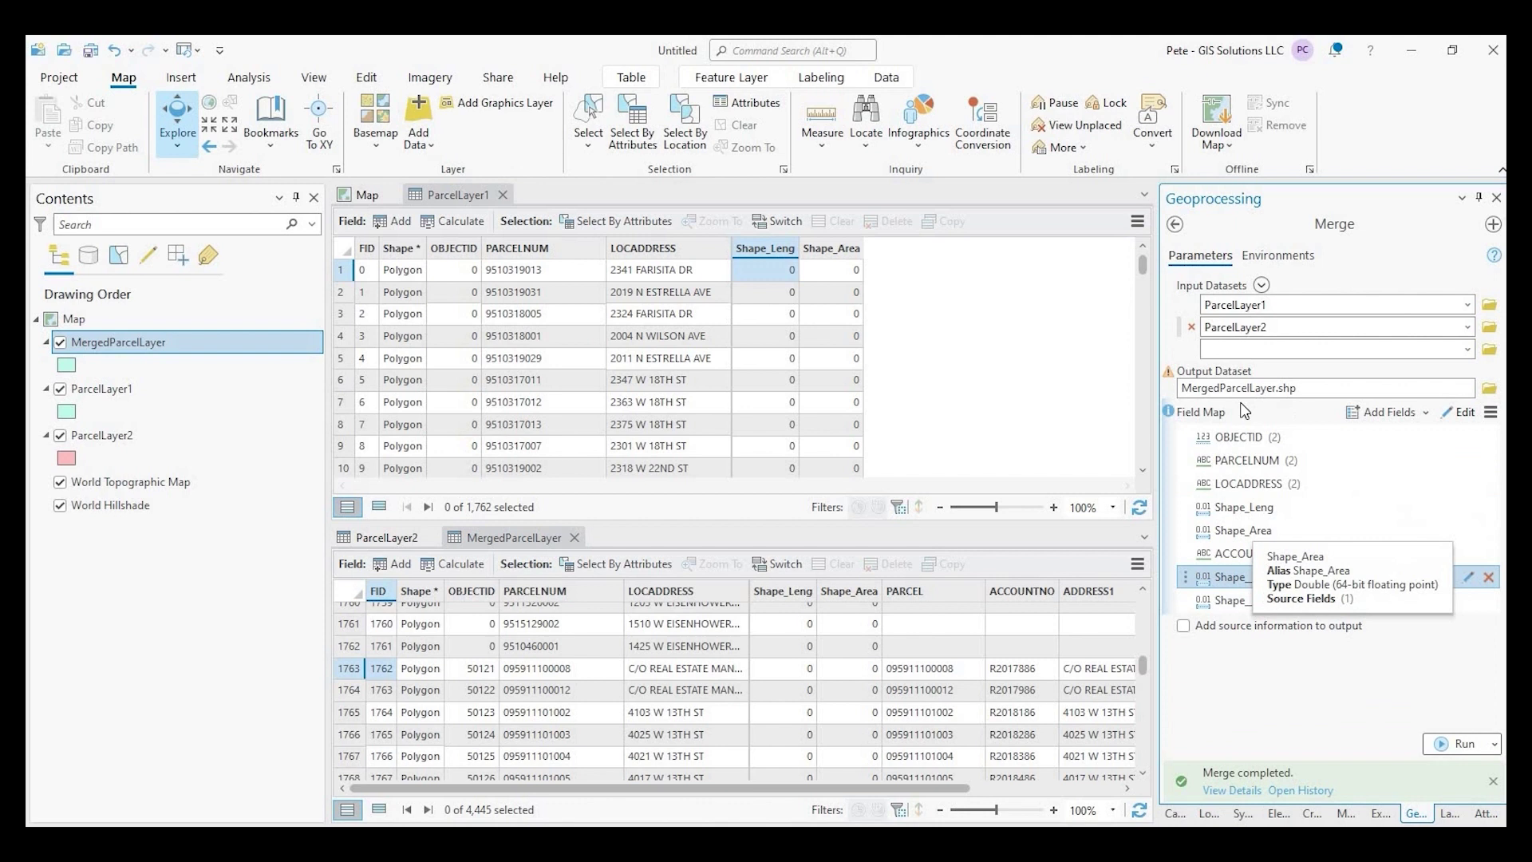
Rename the output to MergedParcelLayer1 and rerun the merge.
left_click(1455, 388)
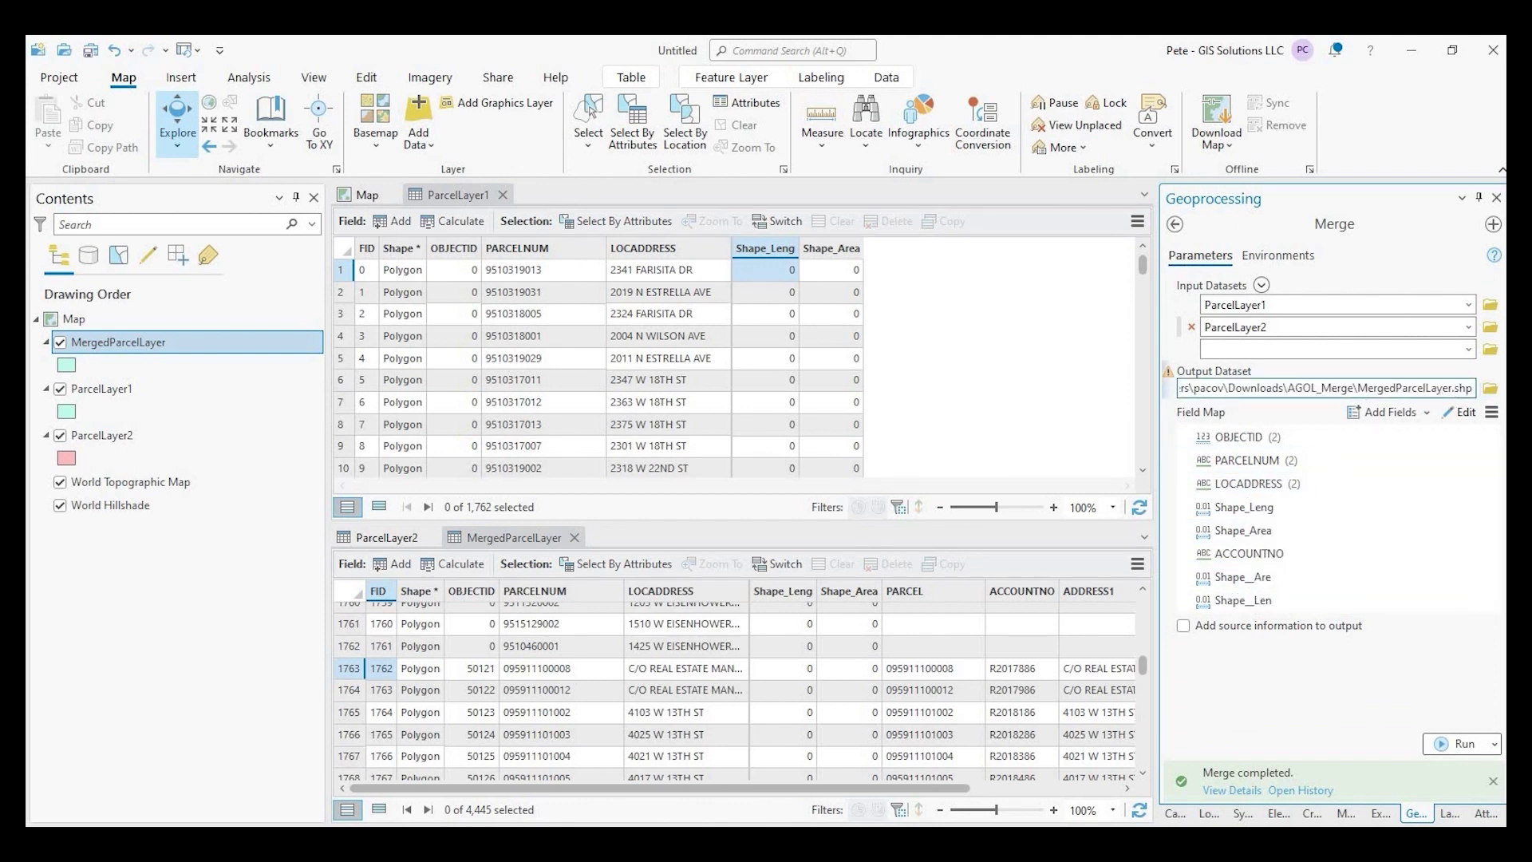
type("1")
left_click(1459, 743)
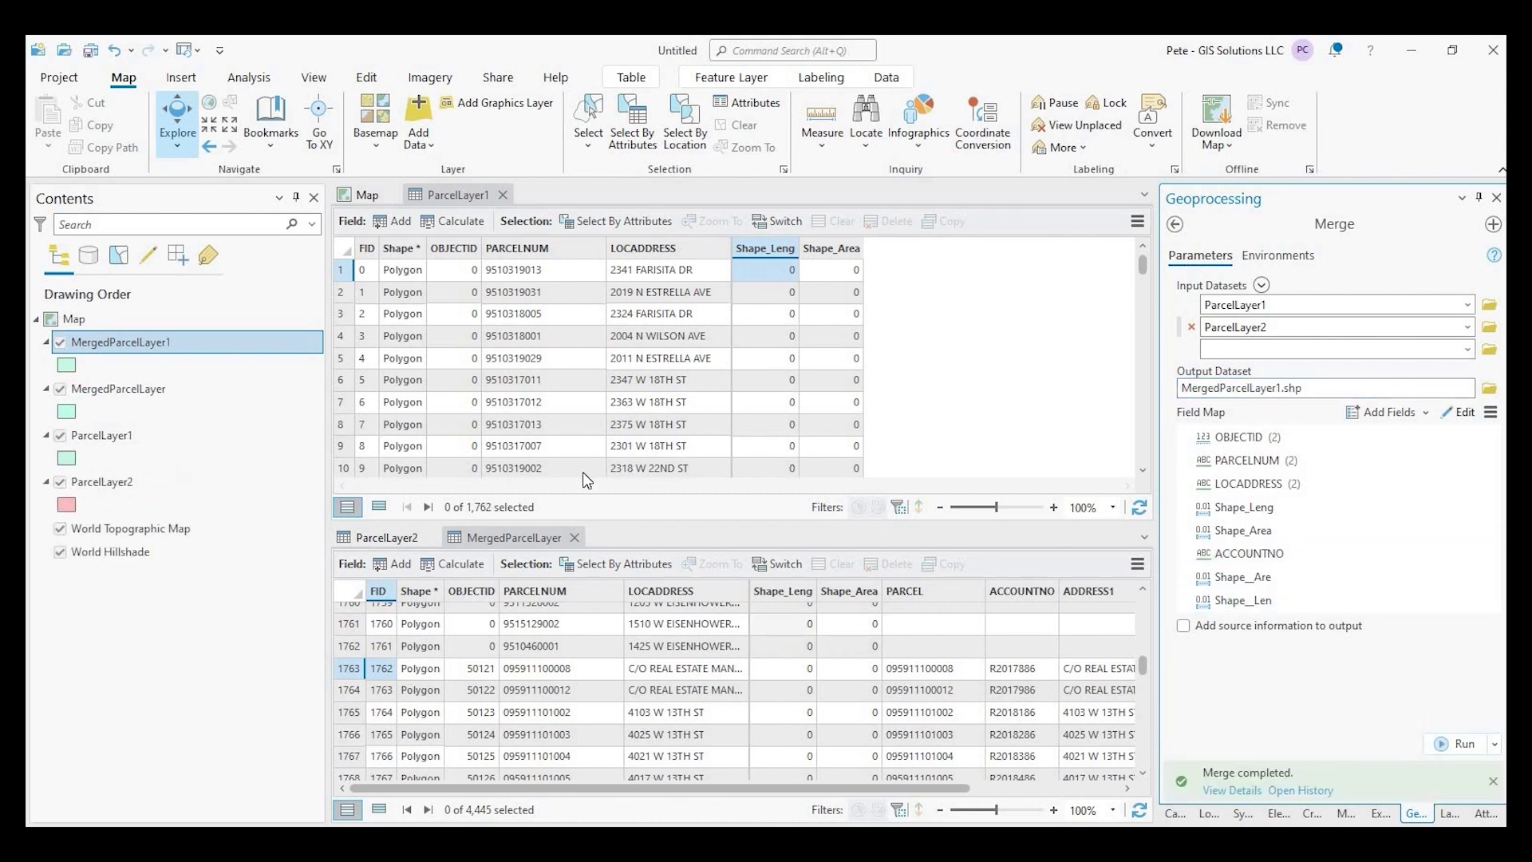
Swap the MergedParcelLayer table for MergedParcelLayer1's attribute table.
left_click(527, 536)
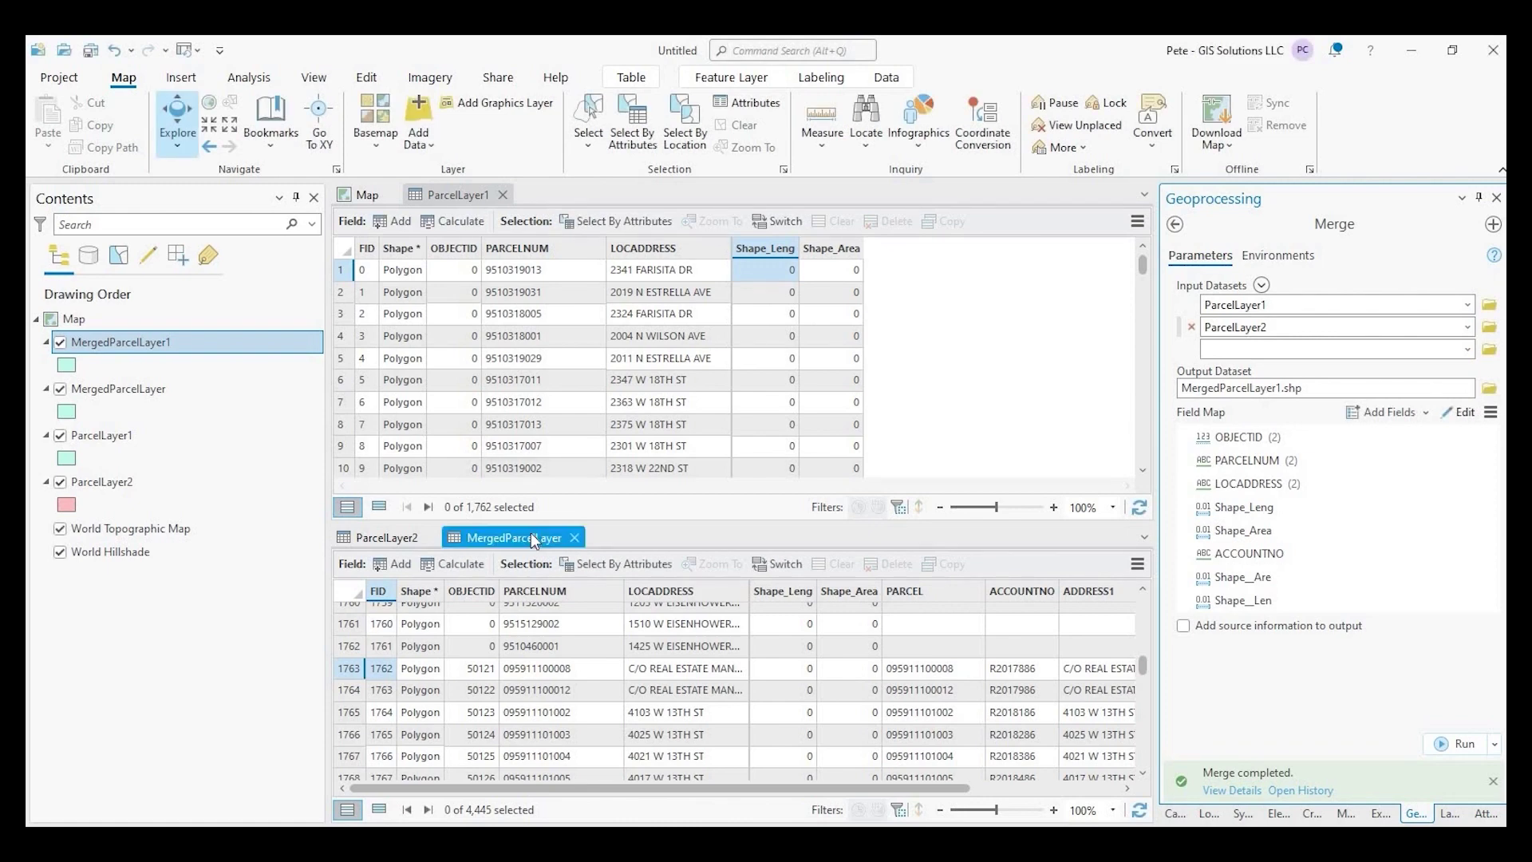
right_click(131, 342)
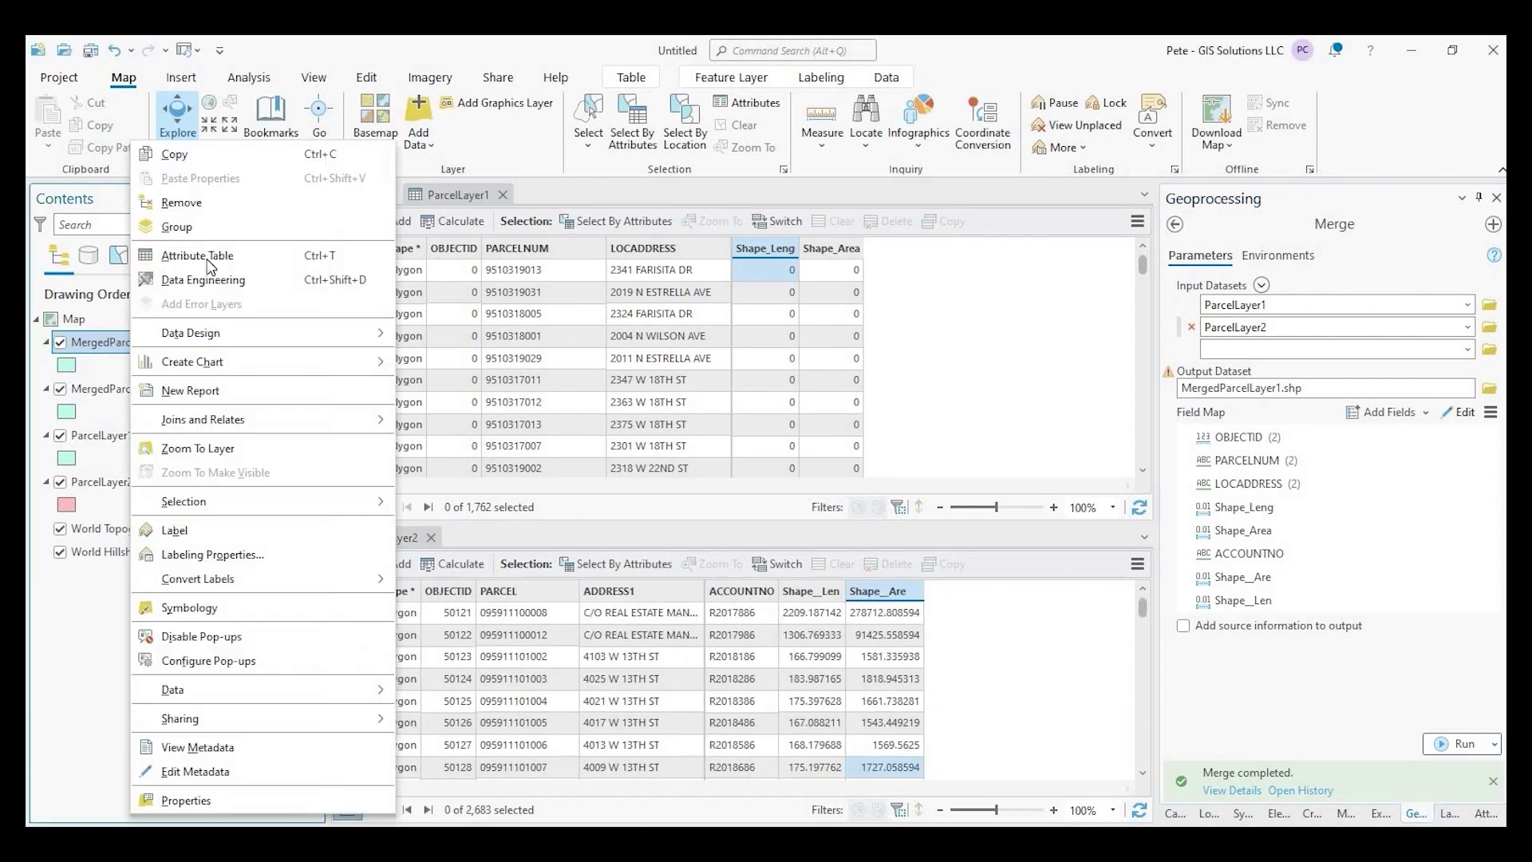
left_click(199, 255)
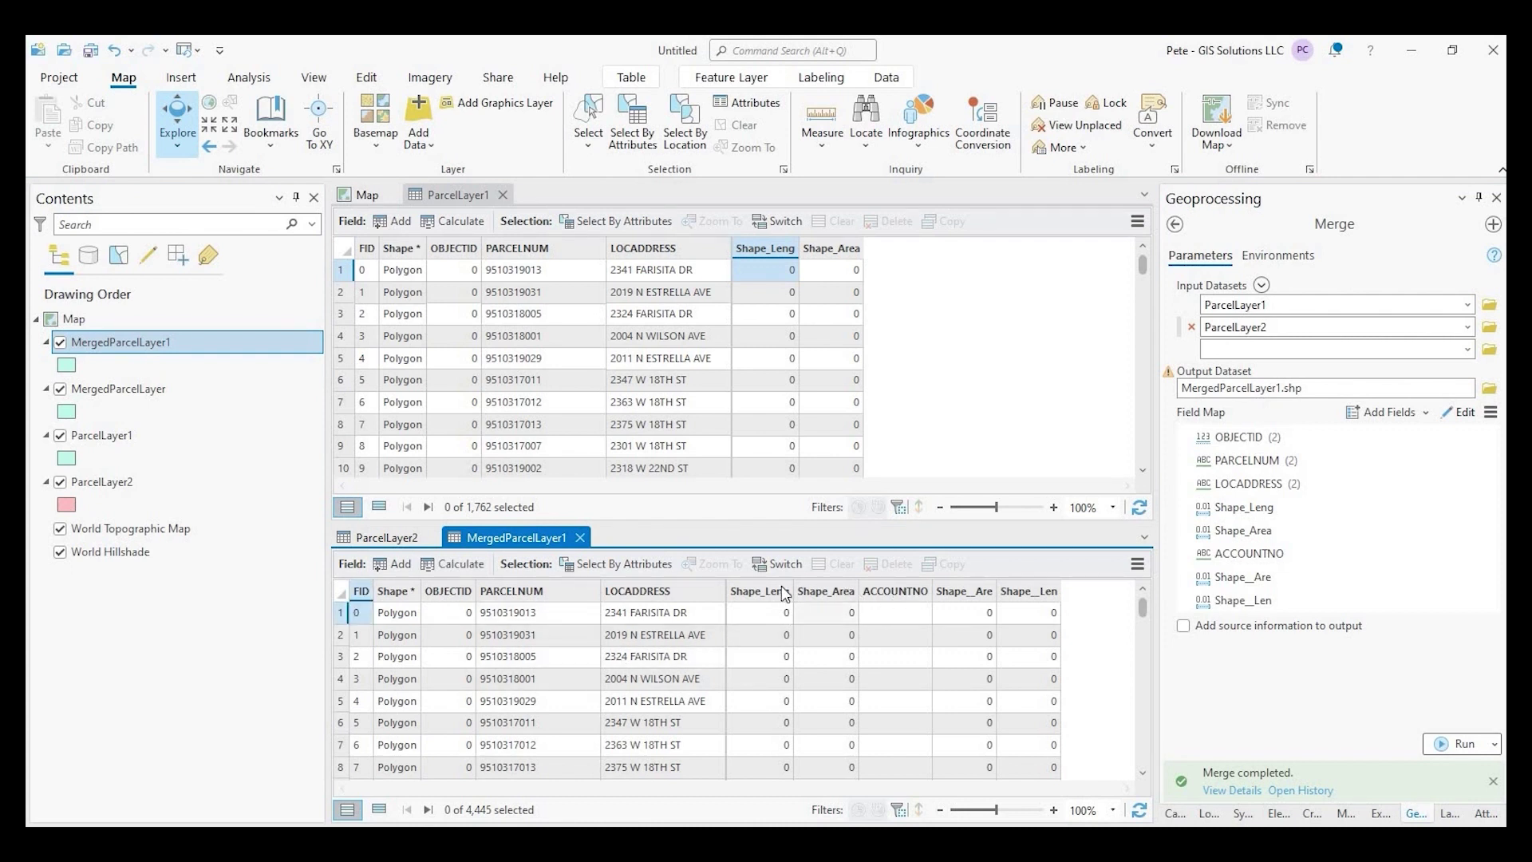
Move the ACCOUNTNO column beside LOCADDRESS and scroll down toward row 1761.
left_click_drag(893, 592, 740, 602)
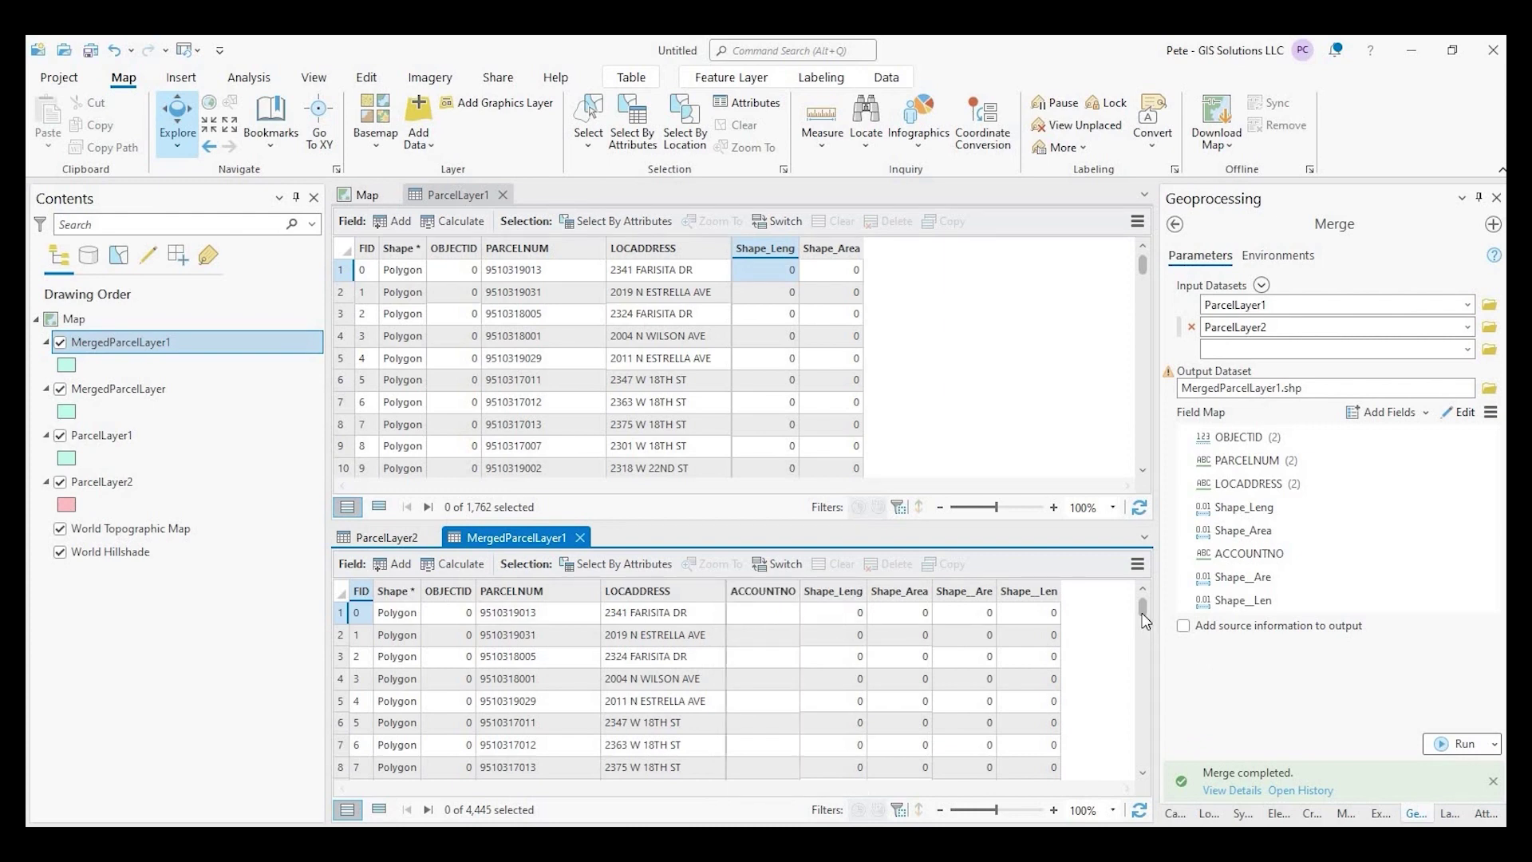
left_click(1141, 647)
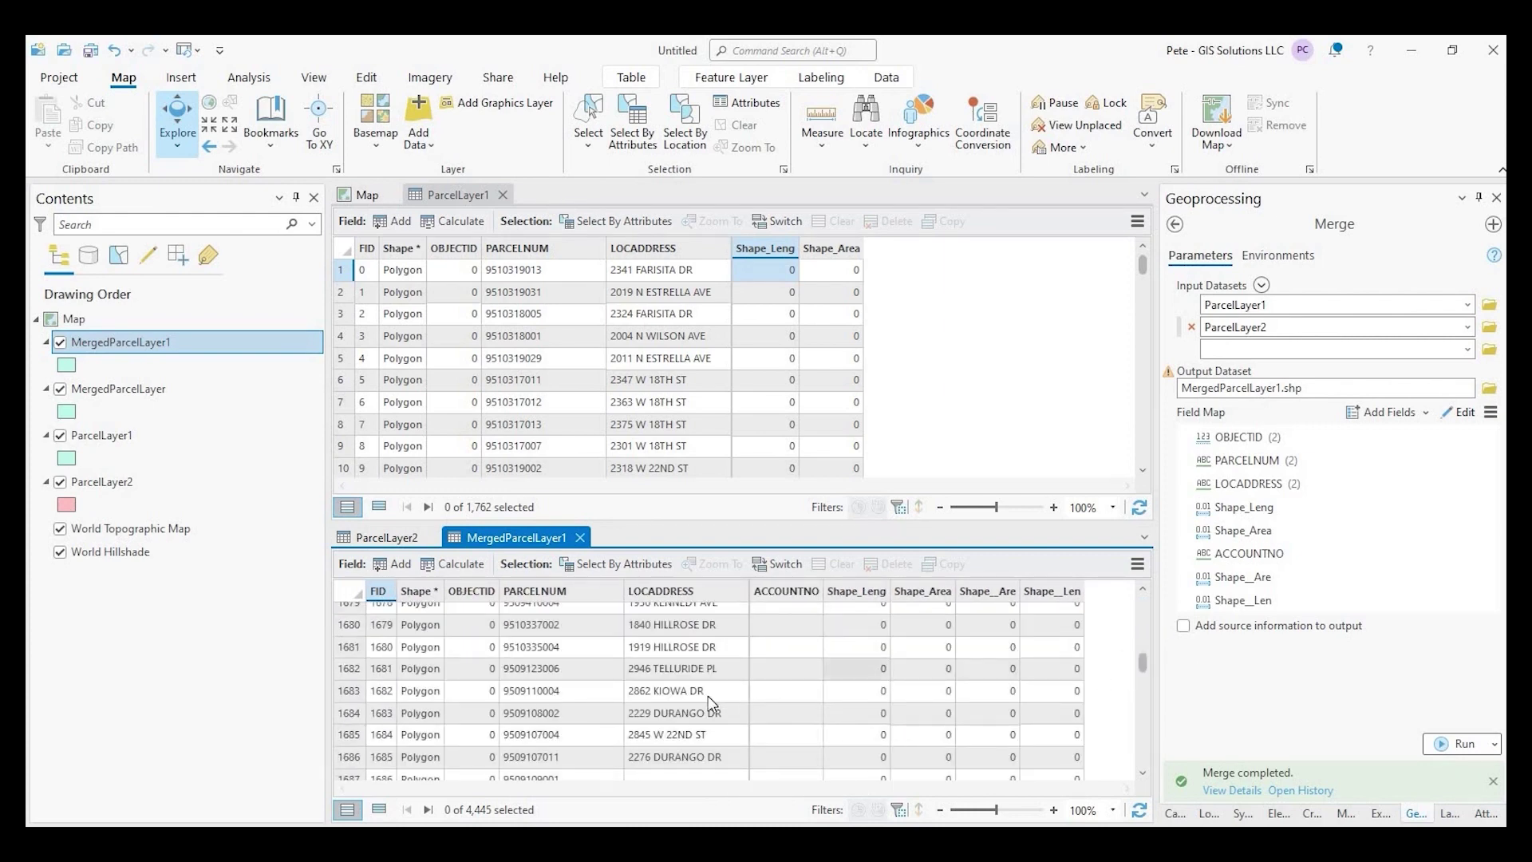
scroll(708, 699, "down", 10)
scroll(543, 723, "down", 10)
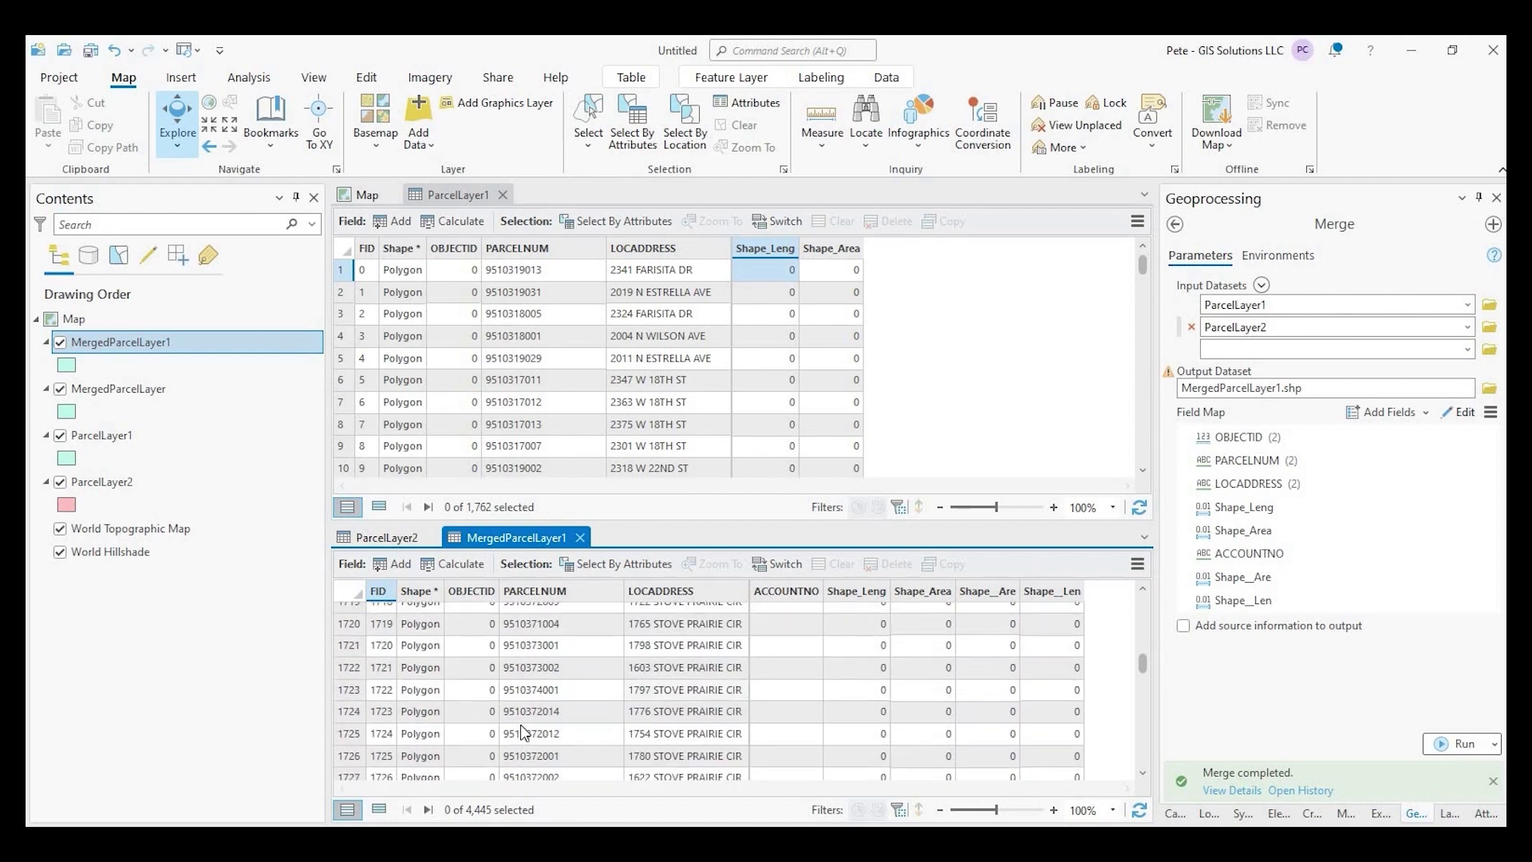
scroll(521, 725, "down", 7)
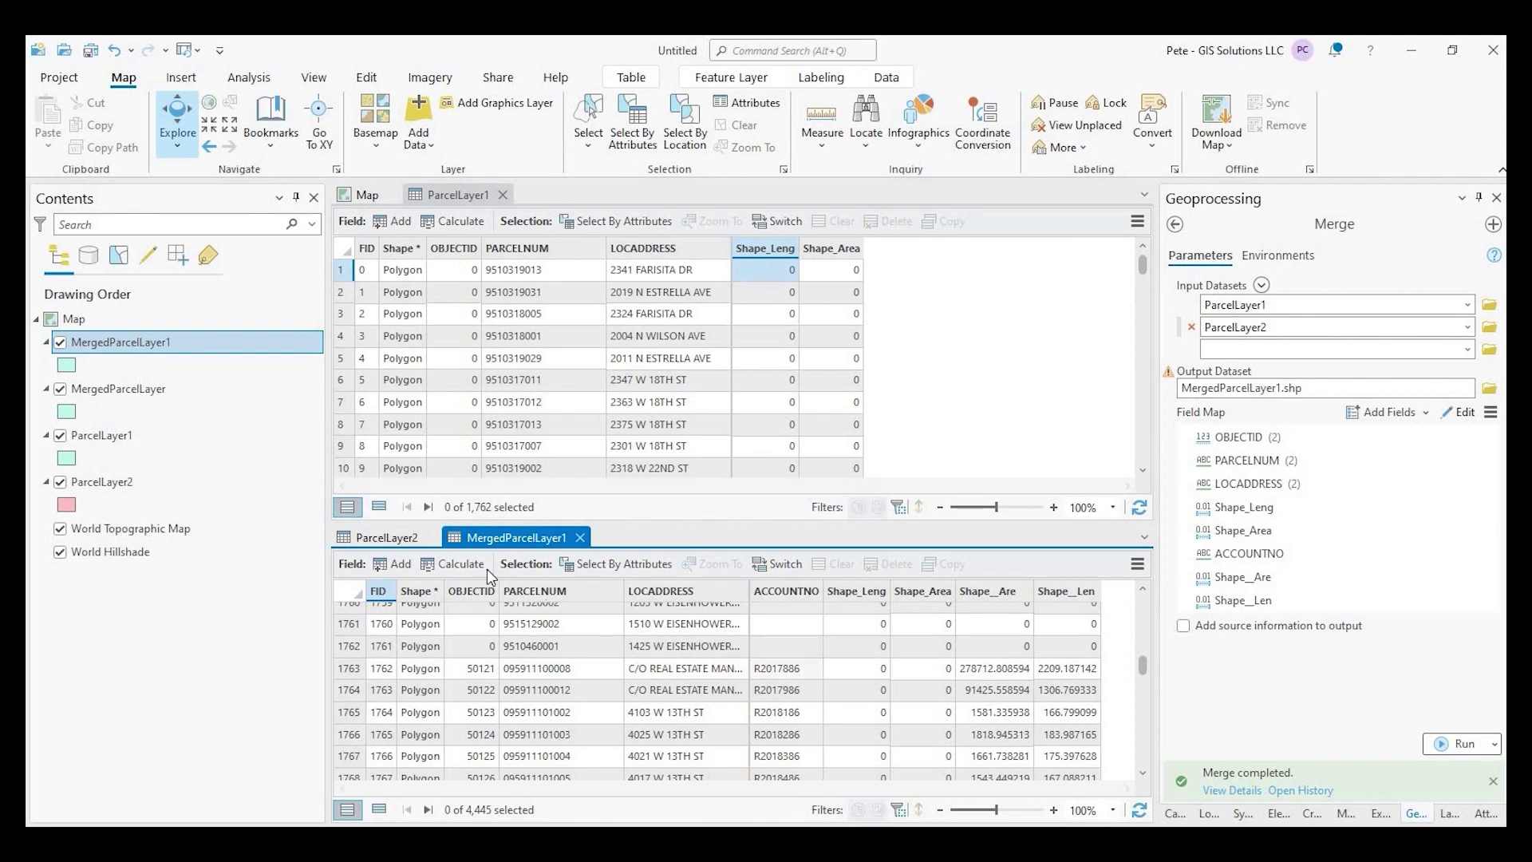
Return to the map and hide MergedParcelLayer and the original parcel layers.
left_click(363, 196)
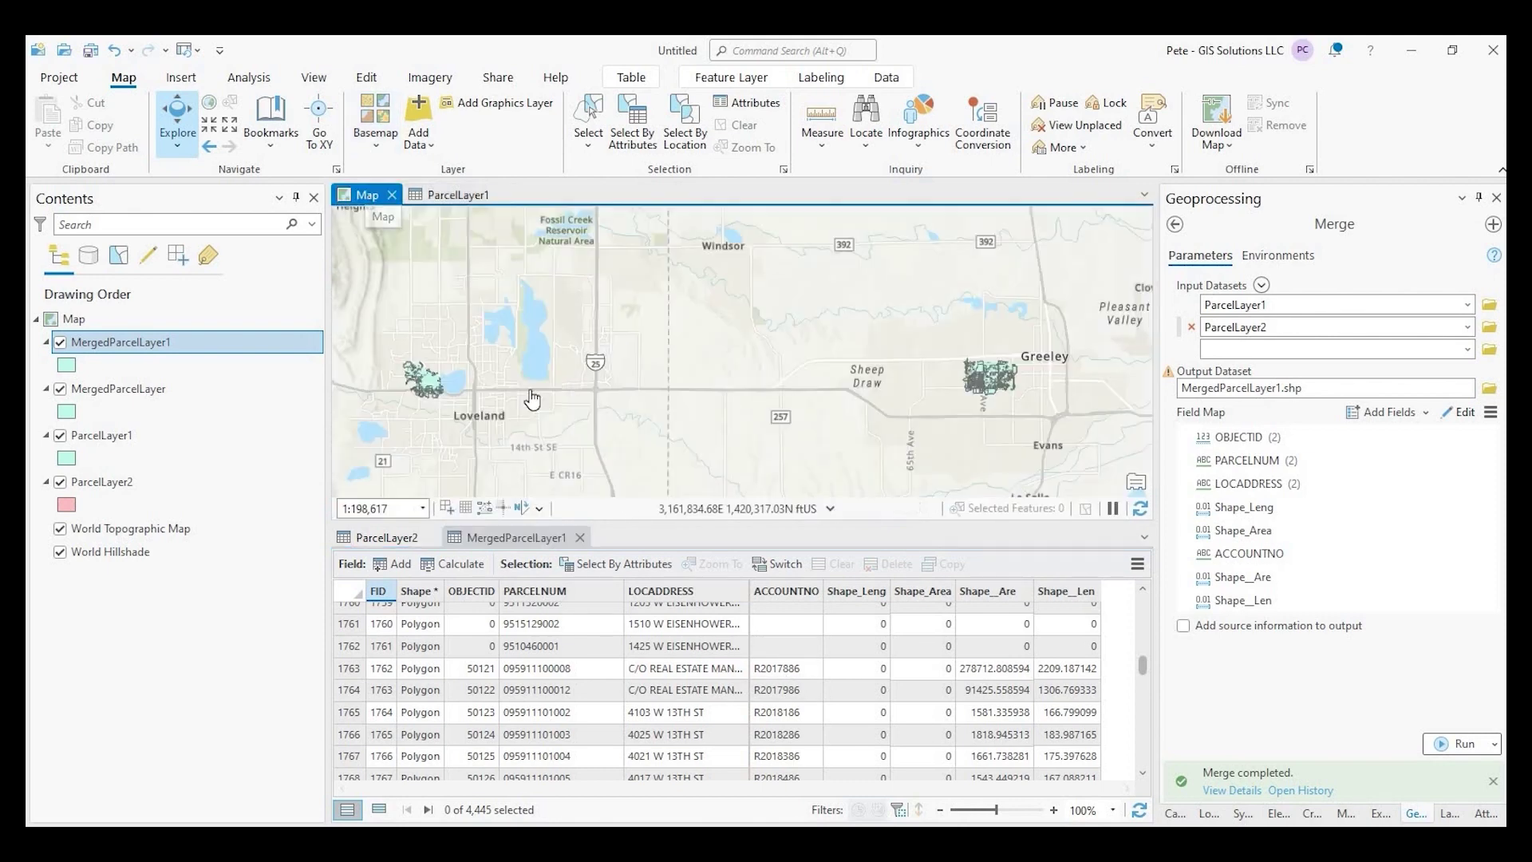
left_click(72, 388)
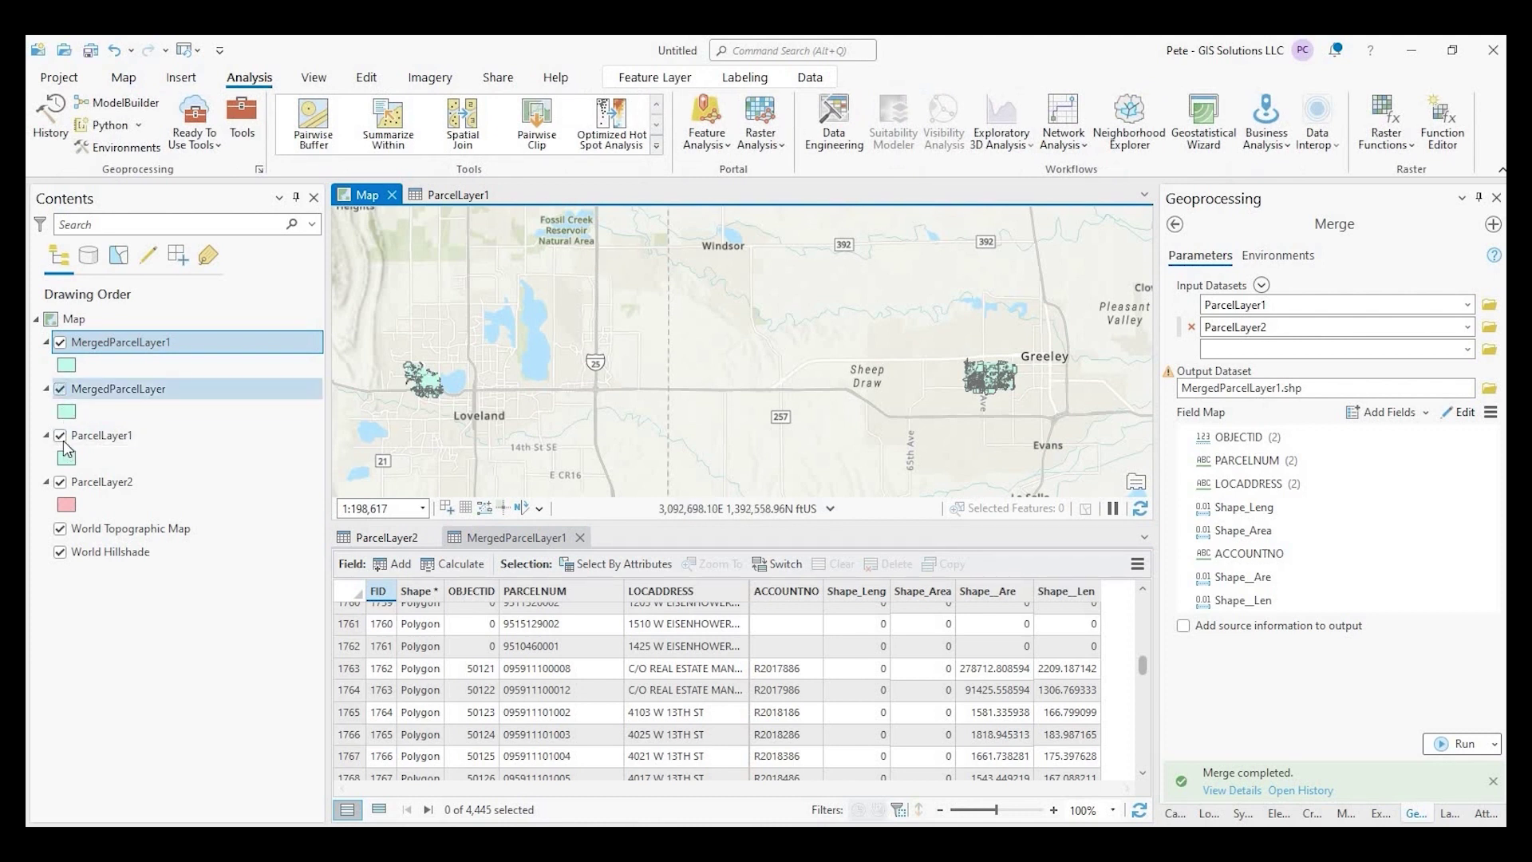
left_click(61, 437)
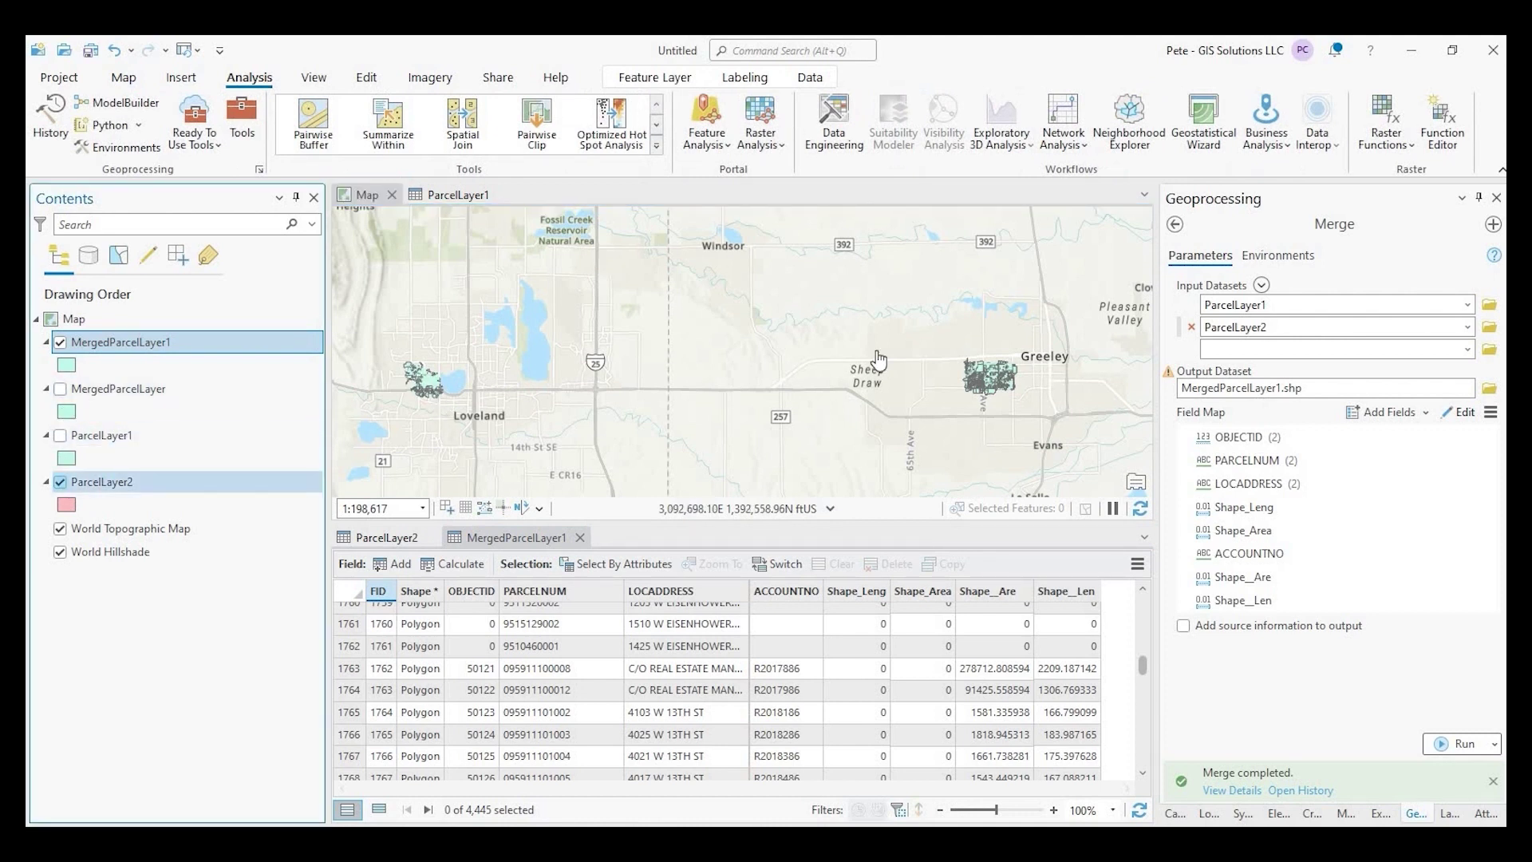